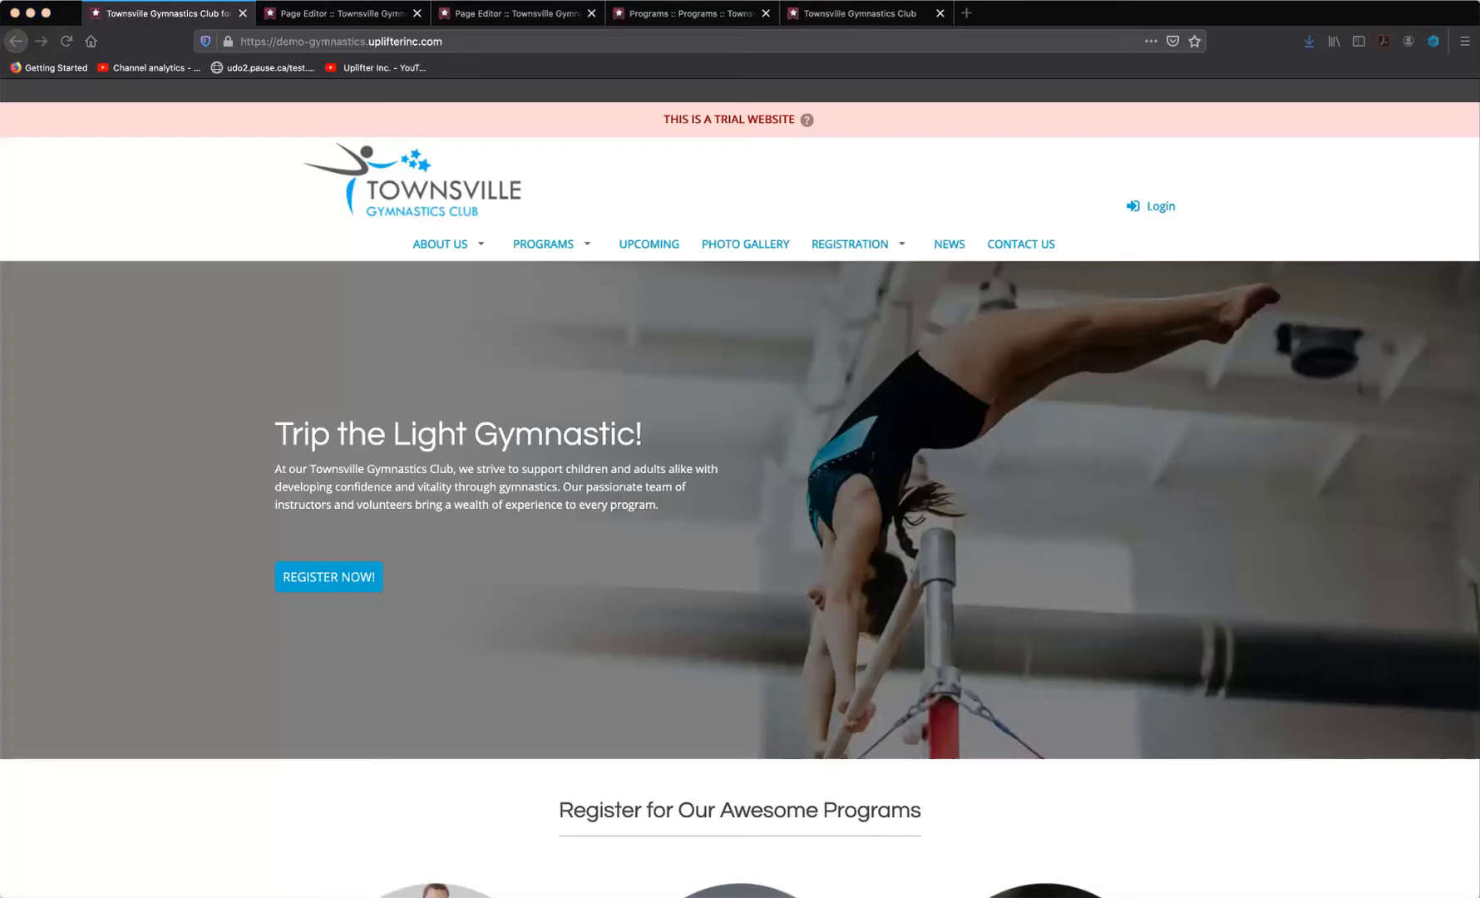
click(933, 662)
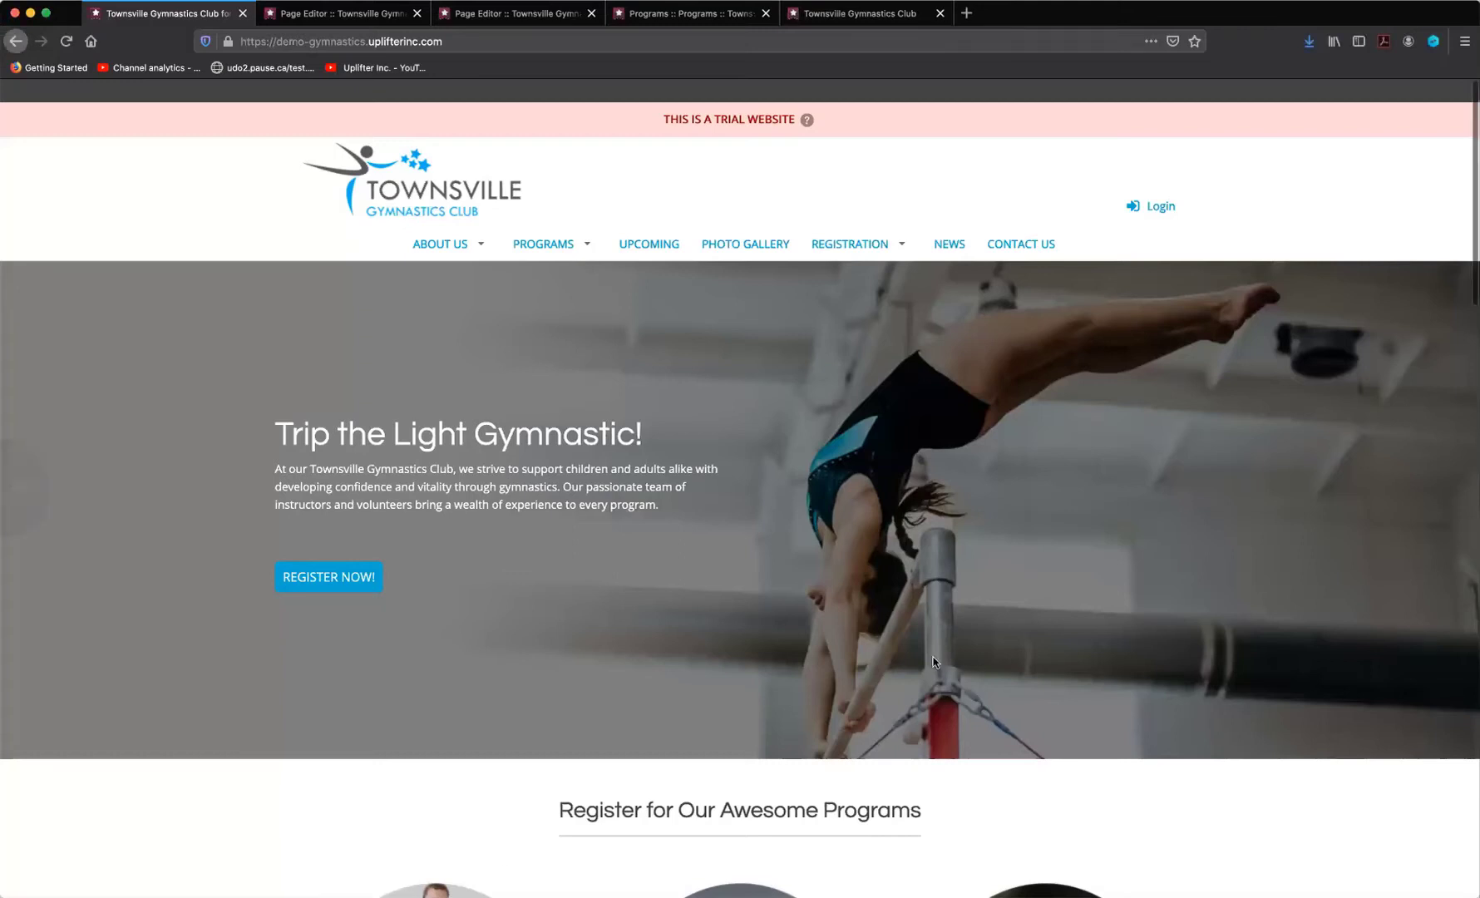
scroll(690, 580, down, 1)
scroll(691, 580, down, 2)
scroll(691, 580, up, 3)
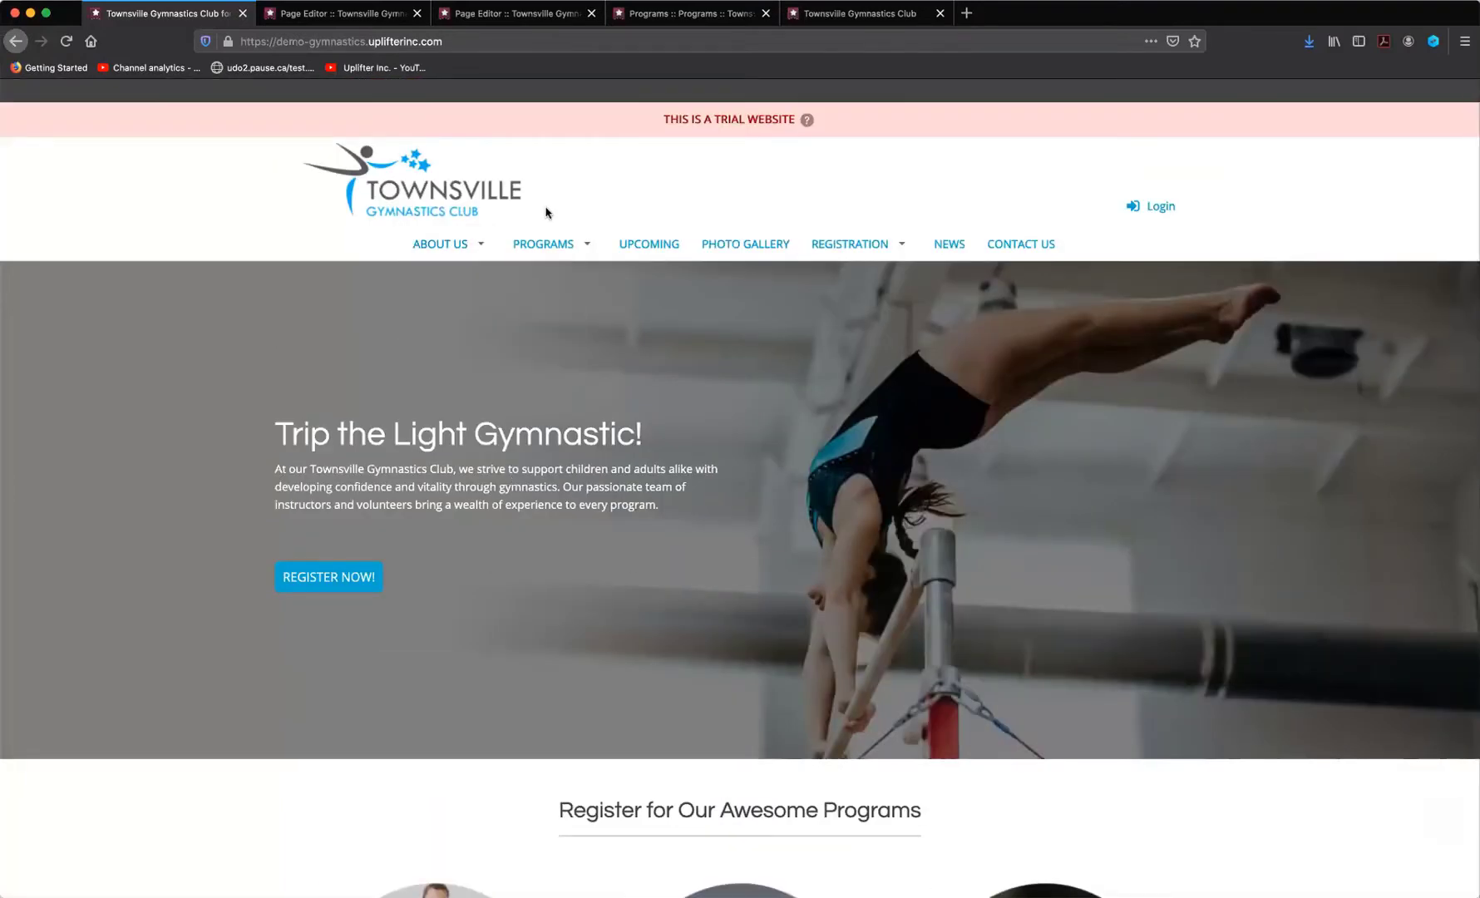
Examine the Program Registrations list for classes marked as available for drop-in across the kids', men's and women's categories
click(355, 19)
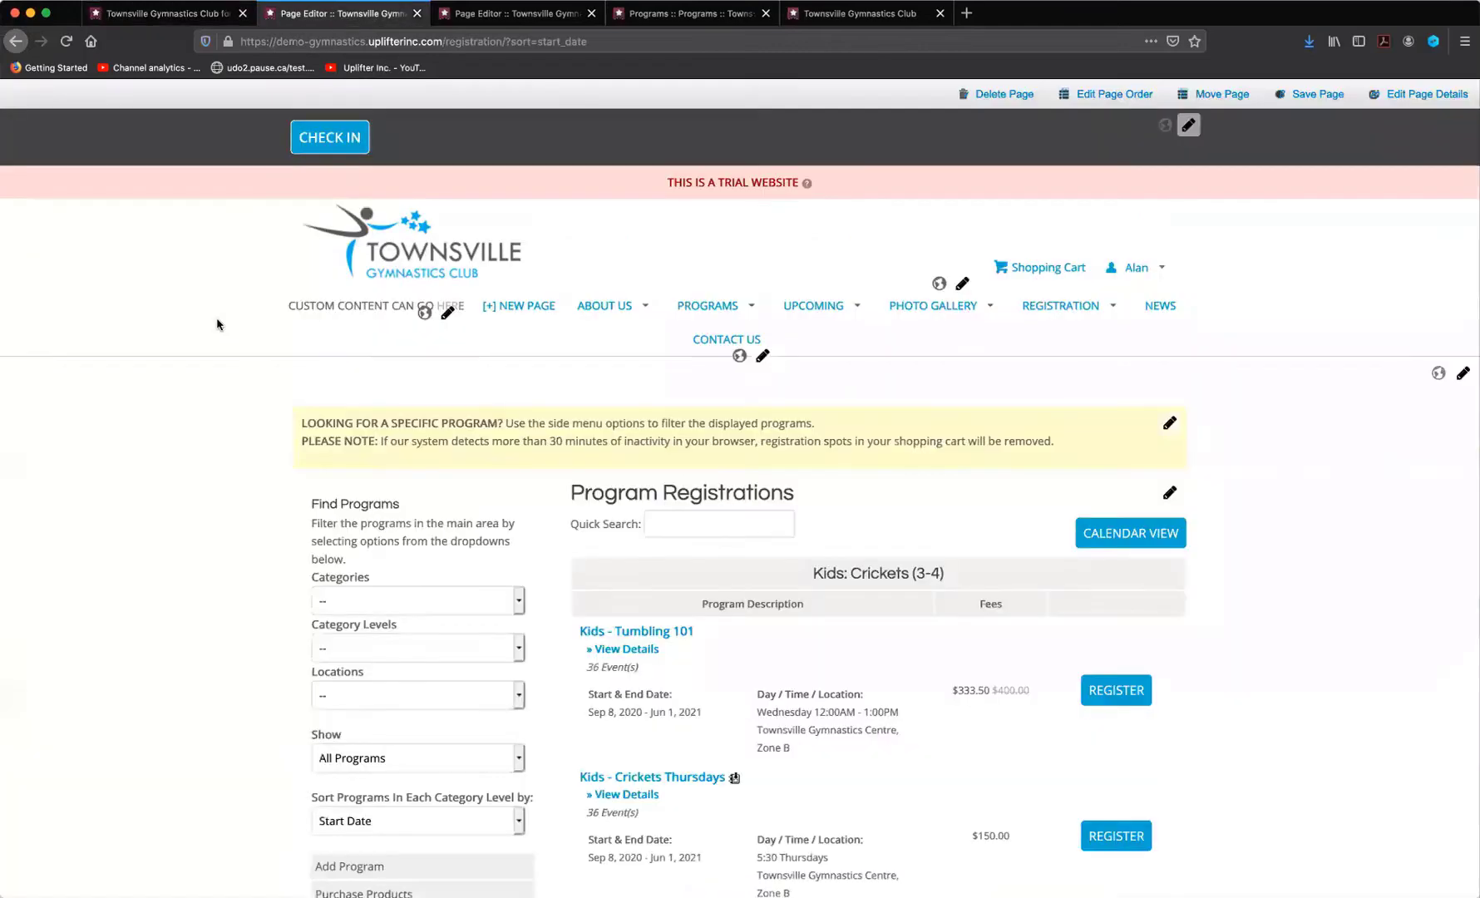
scroll(149, 436, down, 1)
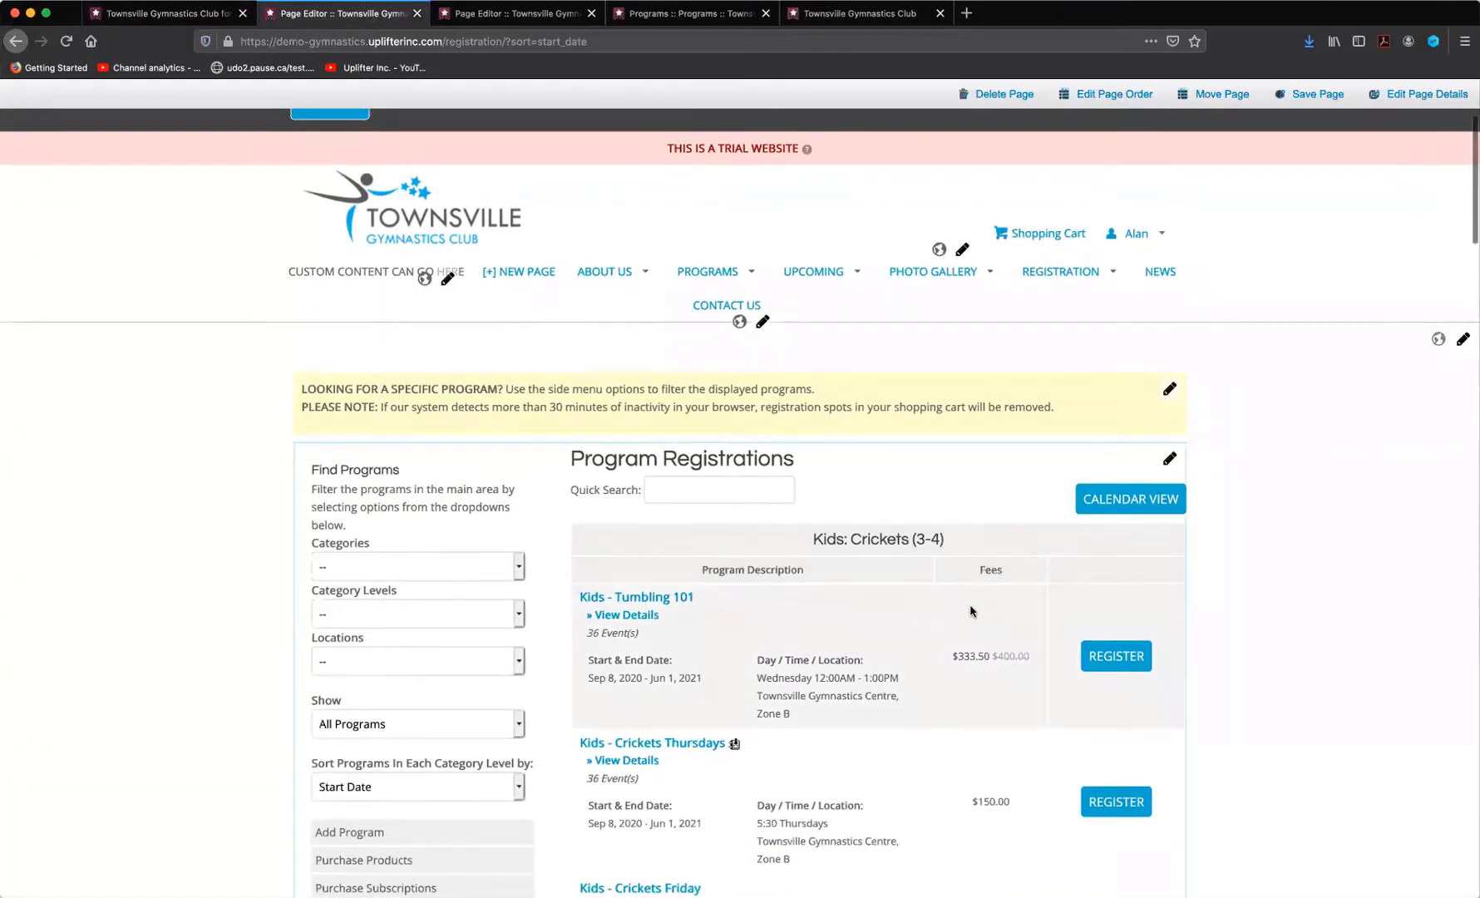
scroll(970, 611, down, 4)
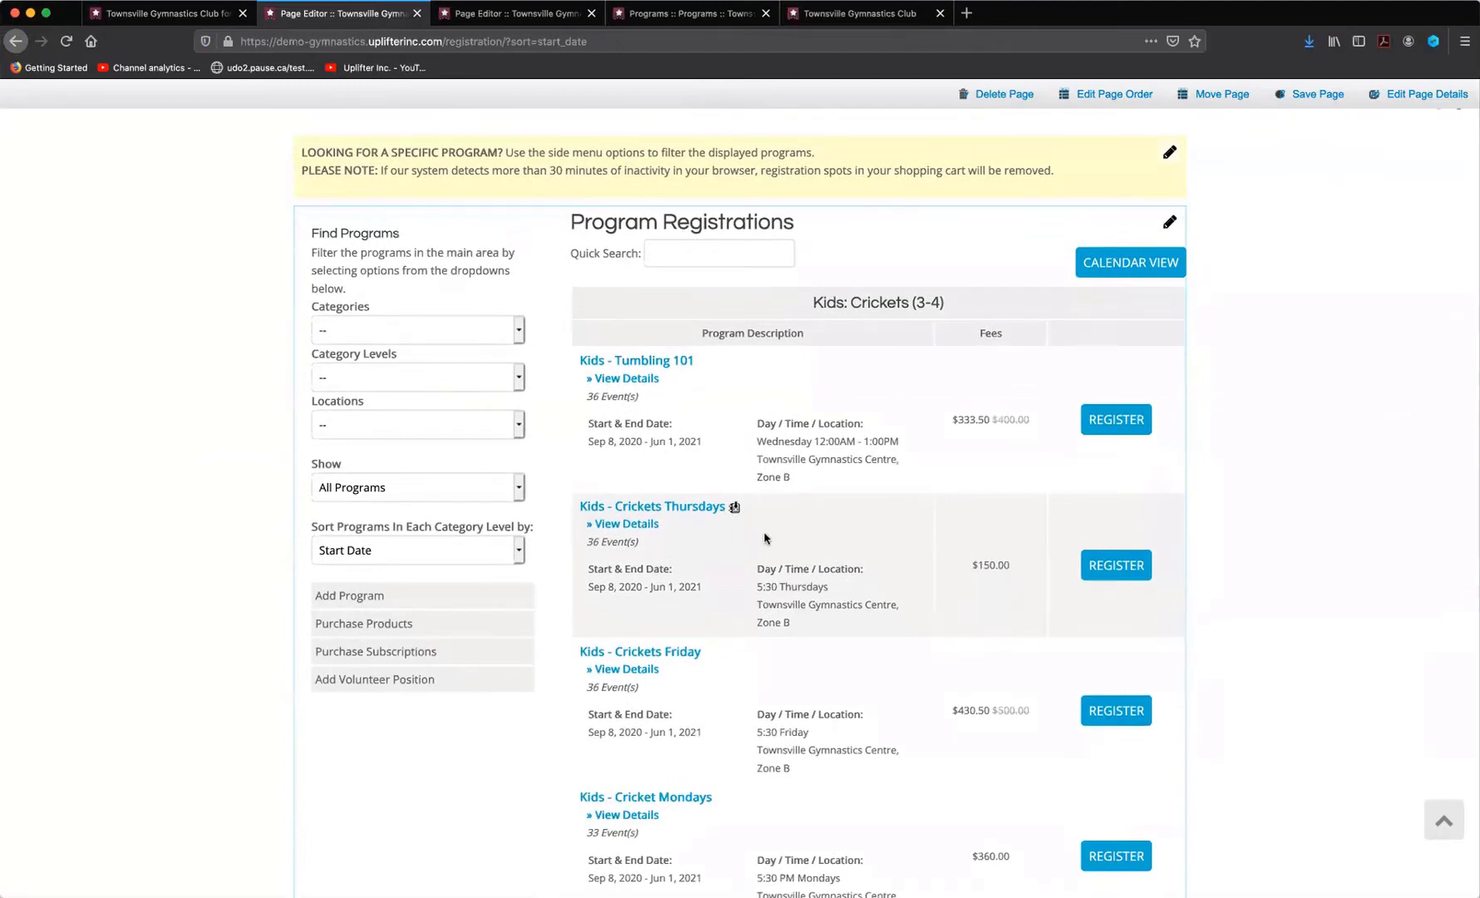
mouse_move(735, 508)
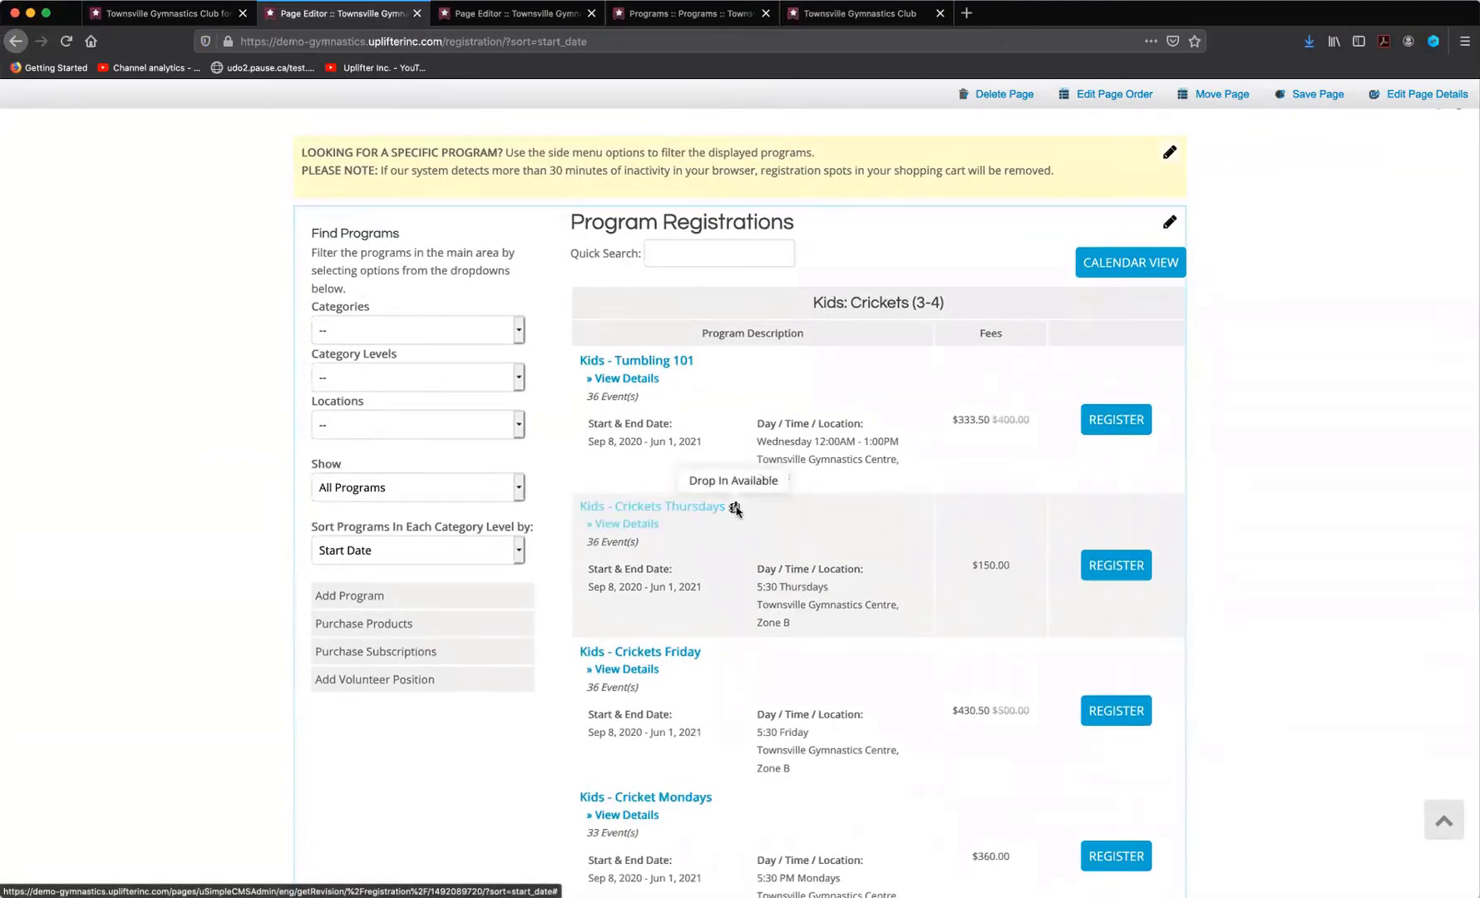
scroll(756, 529, down, 5)
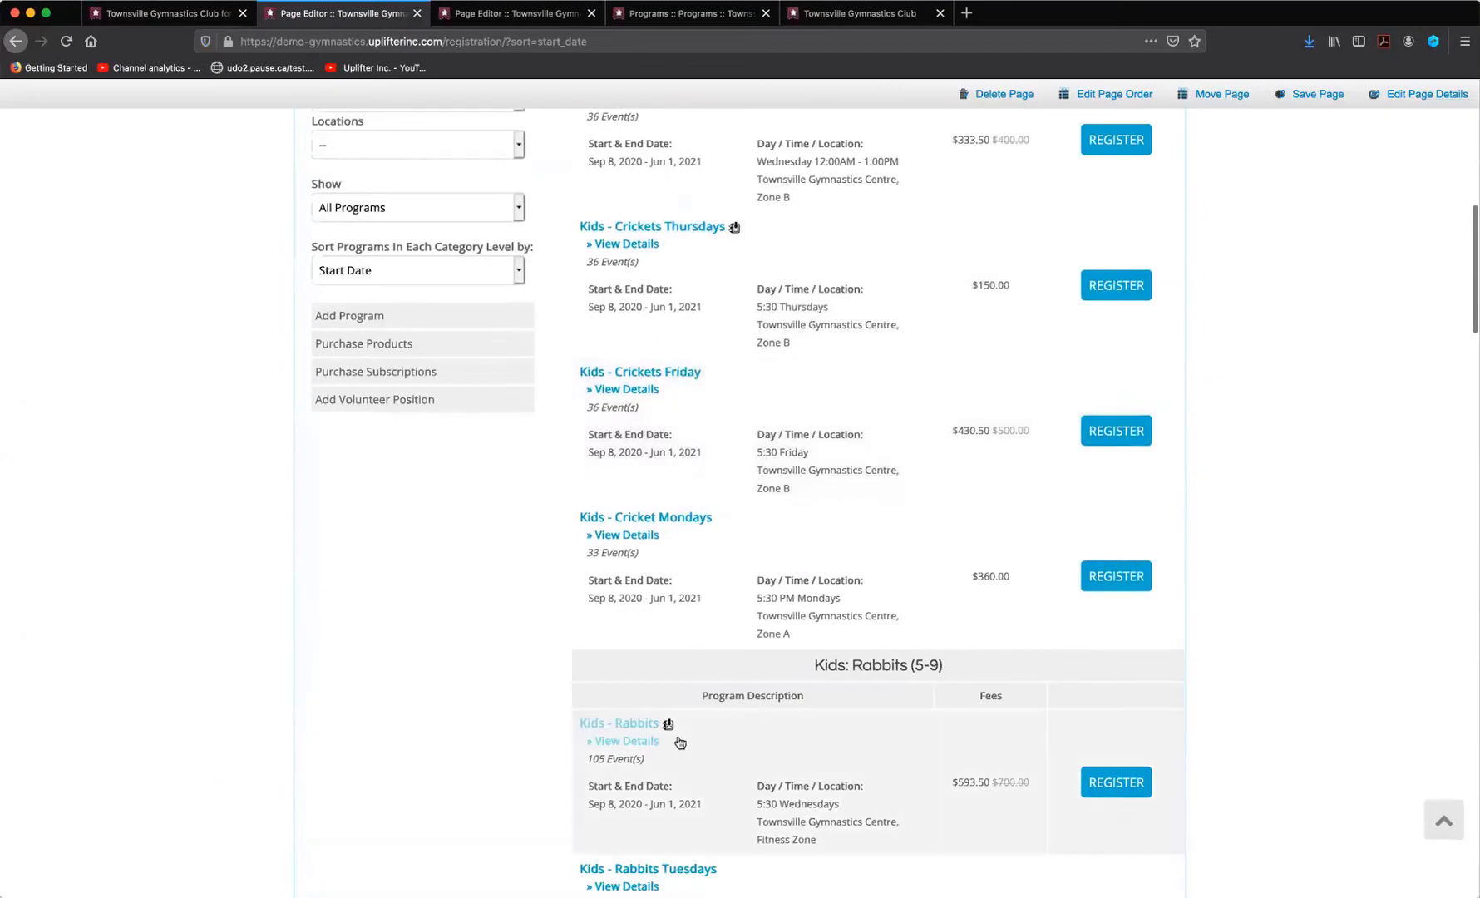
mouse_move(669, 727)
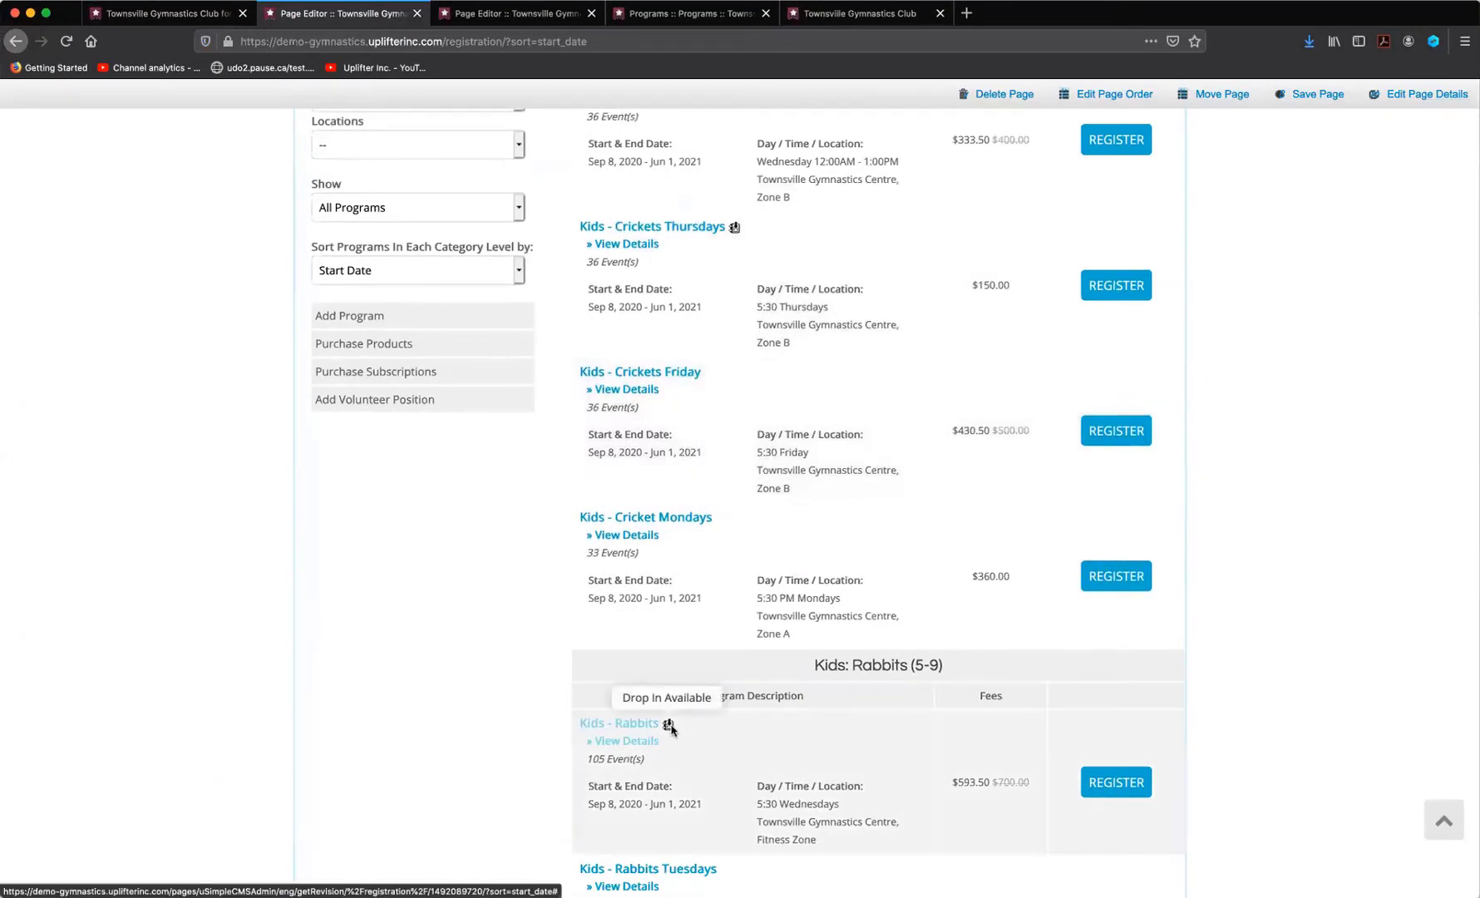
scroll(671, 729, down, 6)
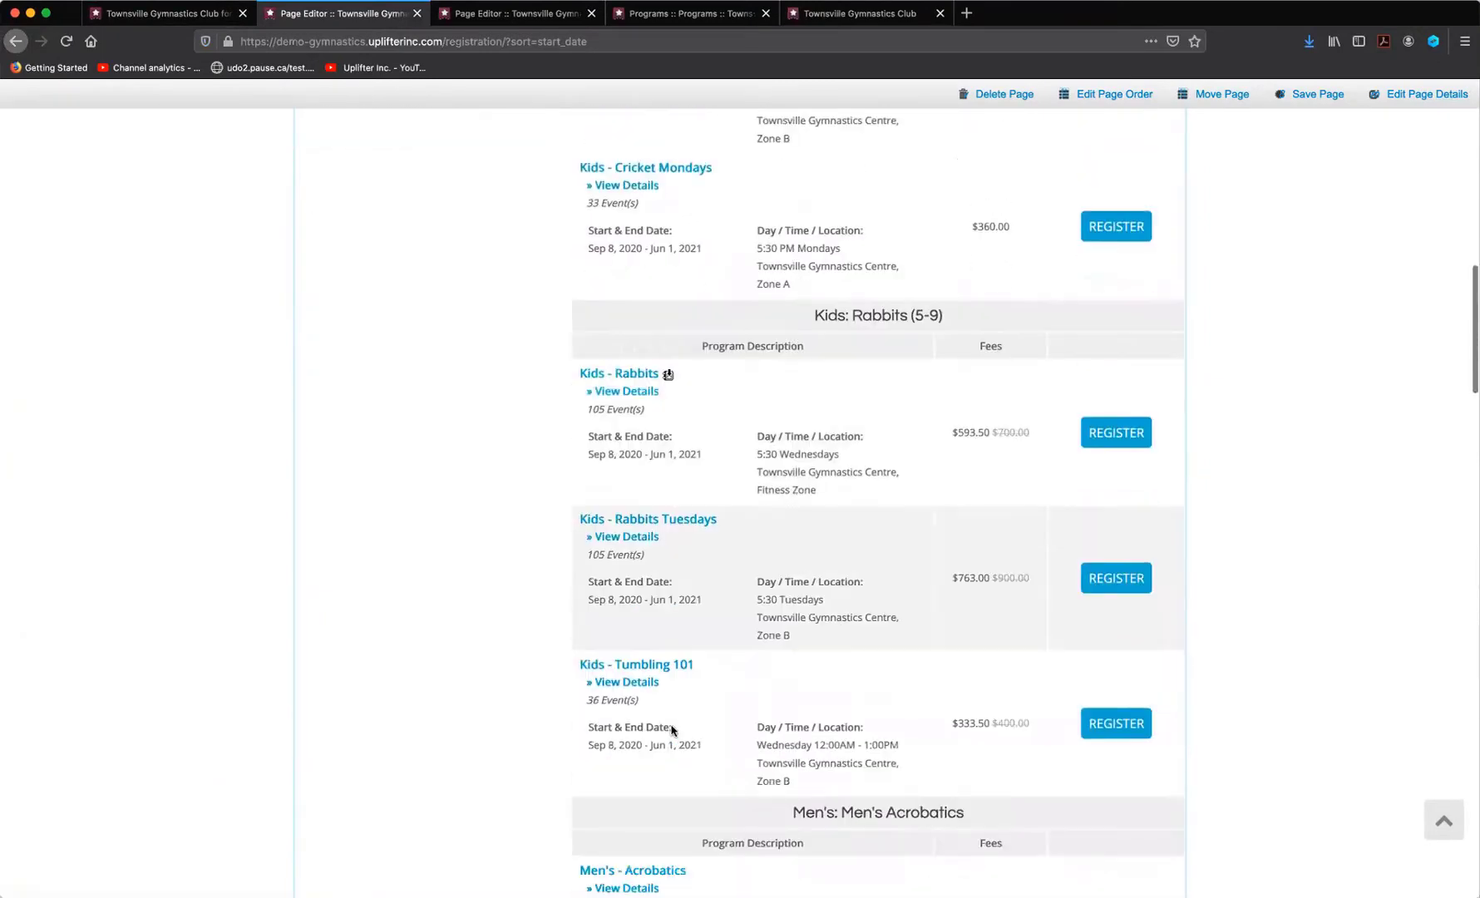
scroll(671, 730, down, 9)
scroll(672, 730, down, 11)
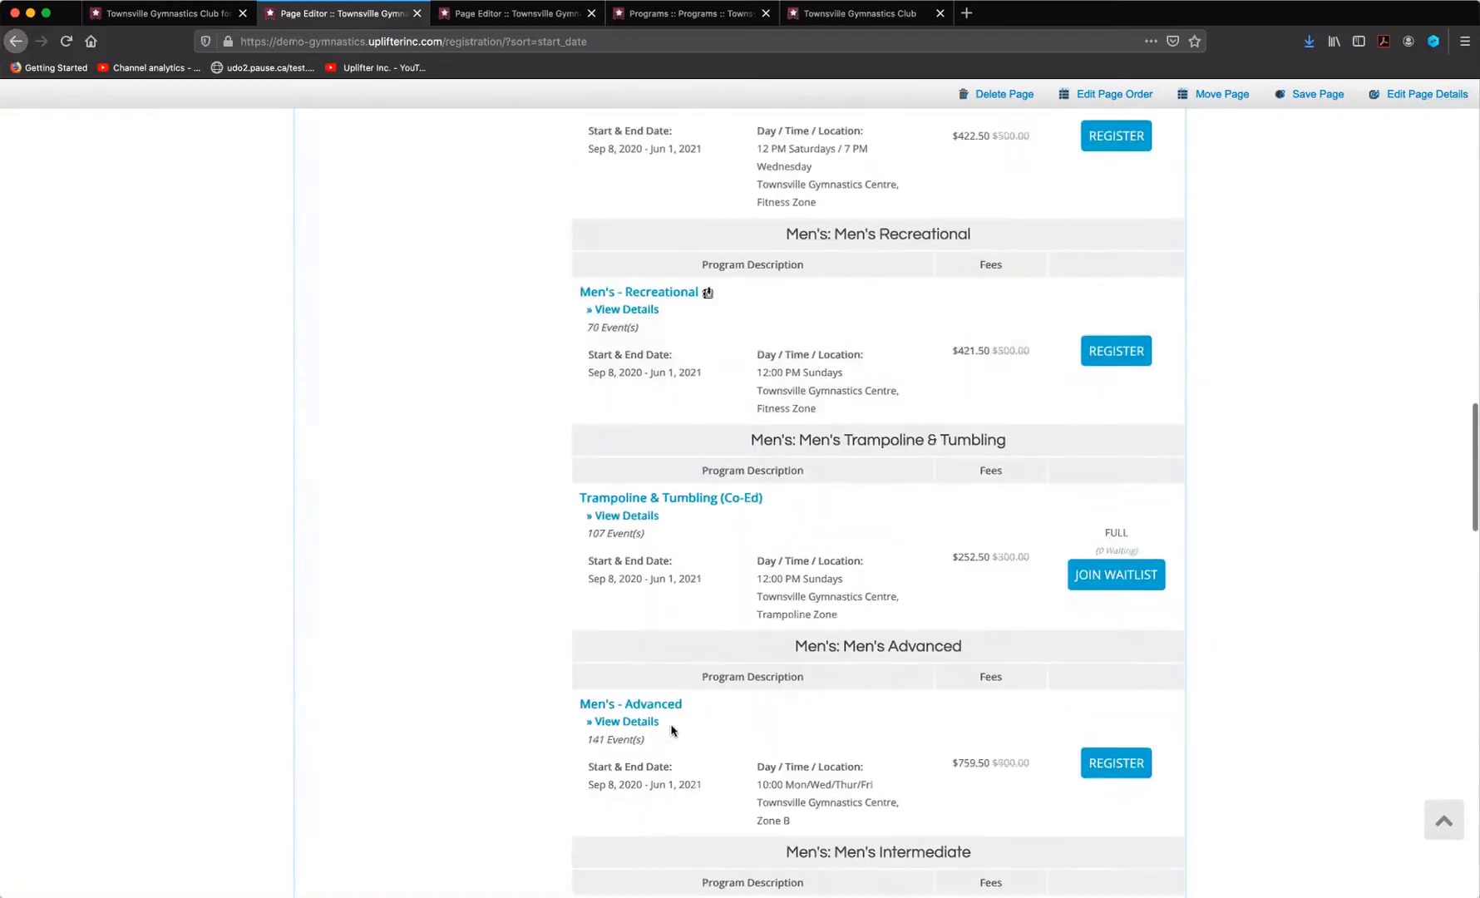
scroll(672, 730, down, 8)
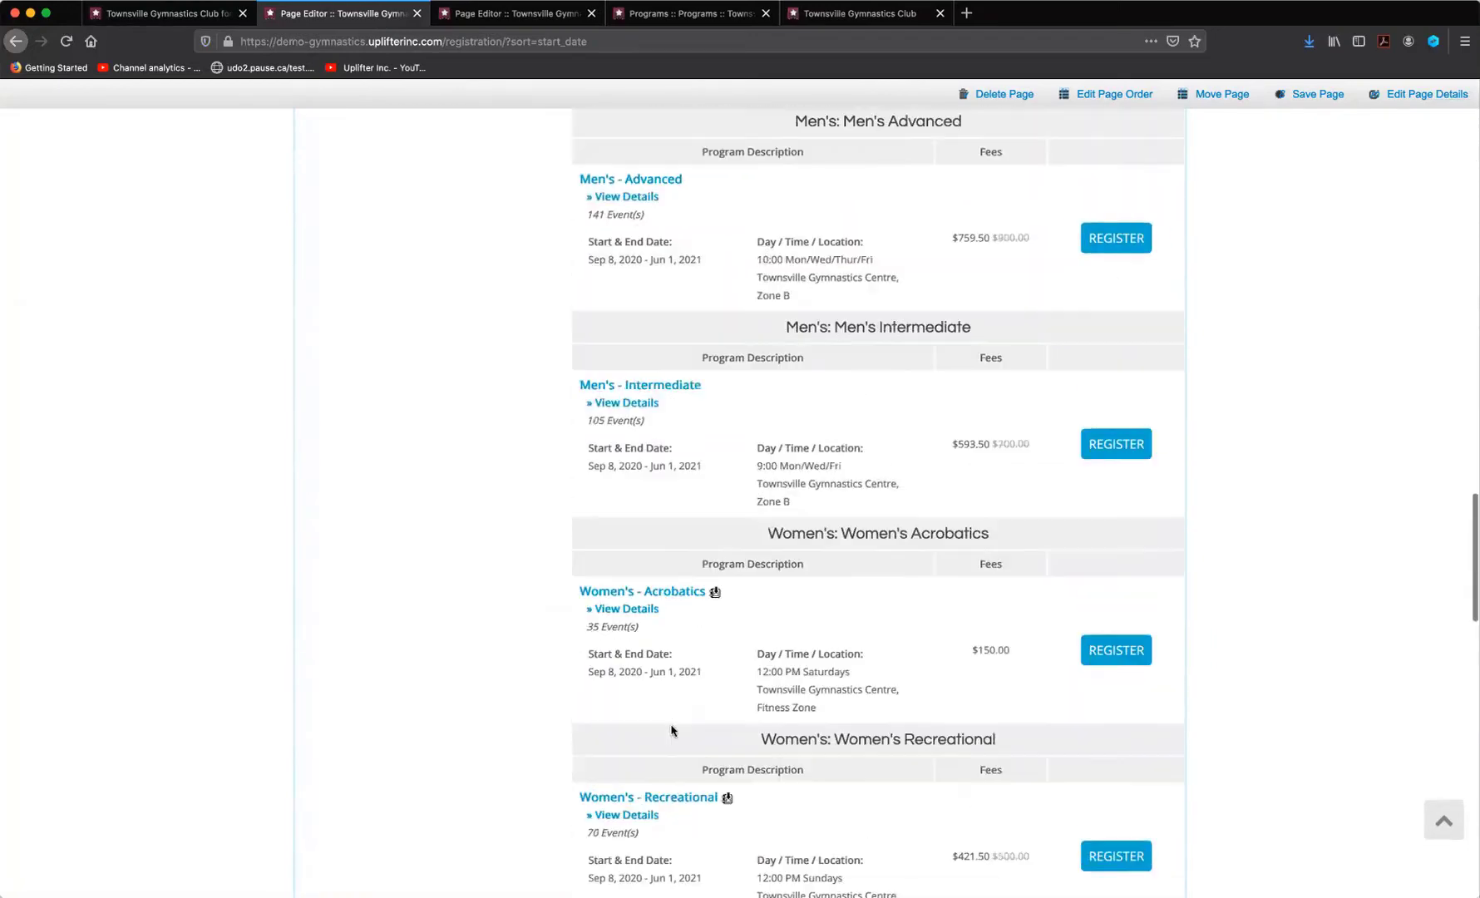
scroll(671, 730, down, 5)
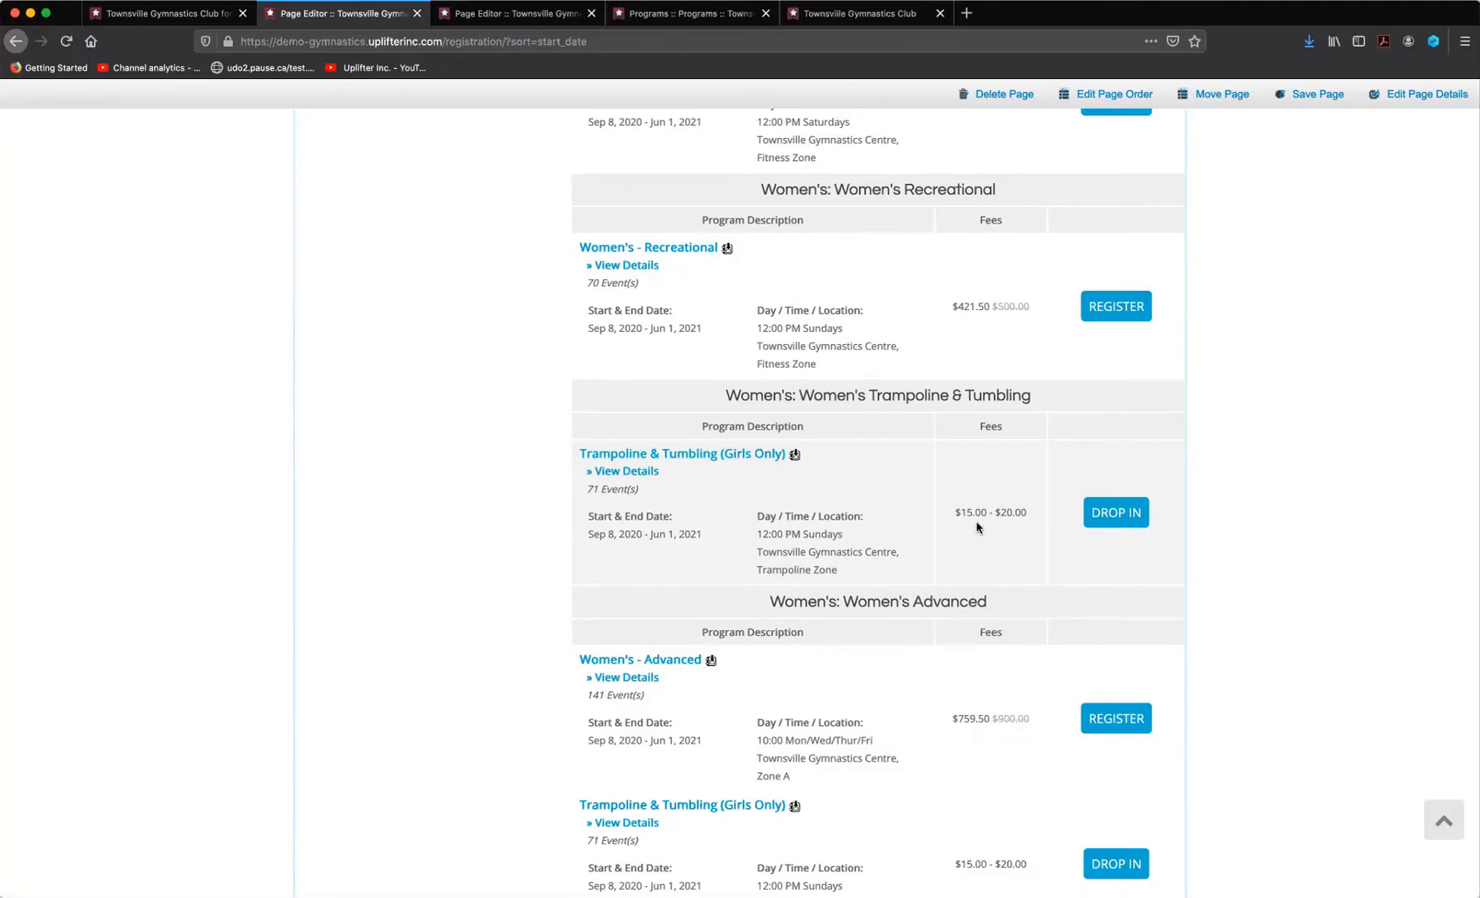
Highlight the drop-in fee range of the Trampoline & Tumbling (Girls Only) class under Women's Trampoline & Tumbling
drag(953, 512, 1031, 519)
click(967, 522)
drag(953, 512, 1024, 517)
click(952, 516)
Switch to the calendar version of the Program Registrations page and examine the classes in the first weeks of October 2020
scroll(952, 516, up, 15)
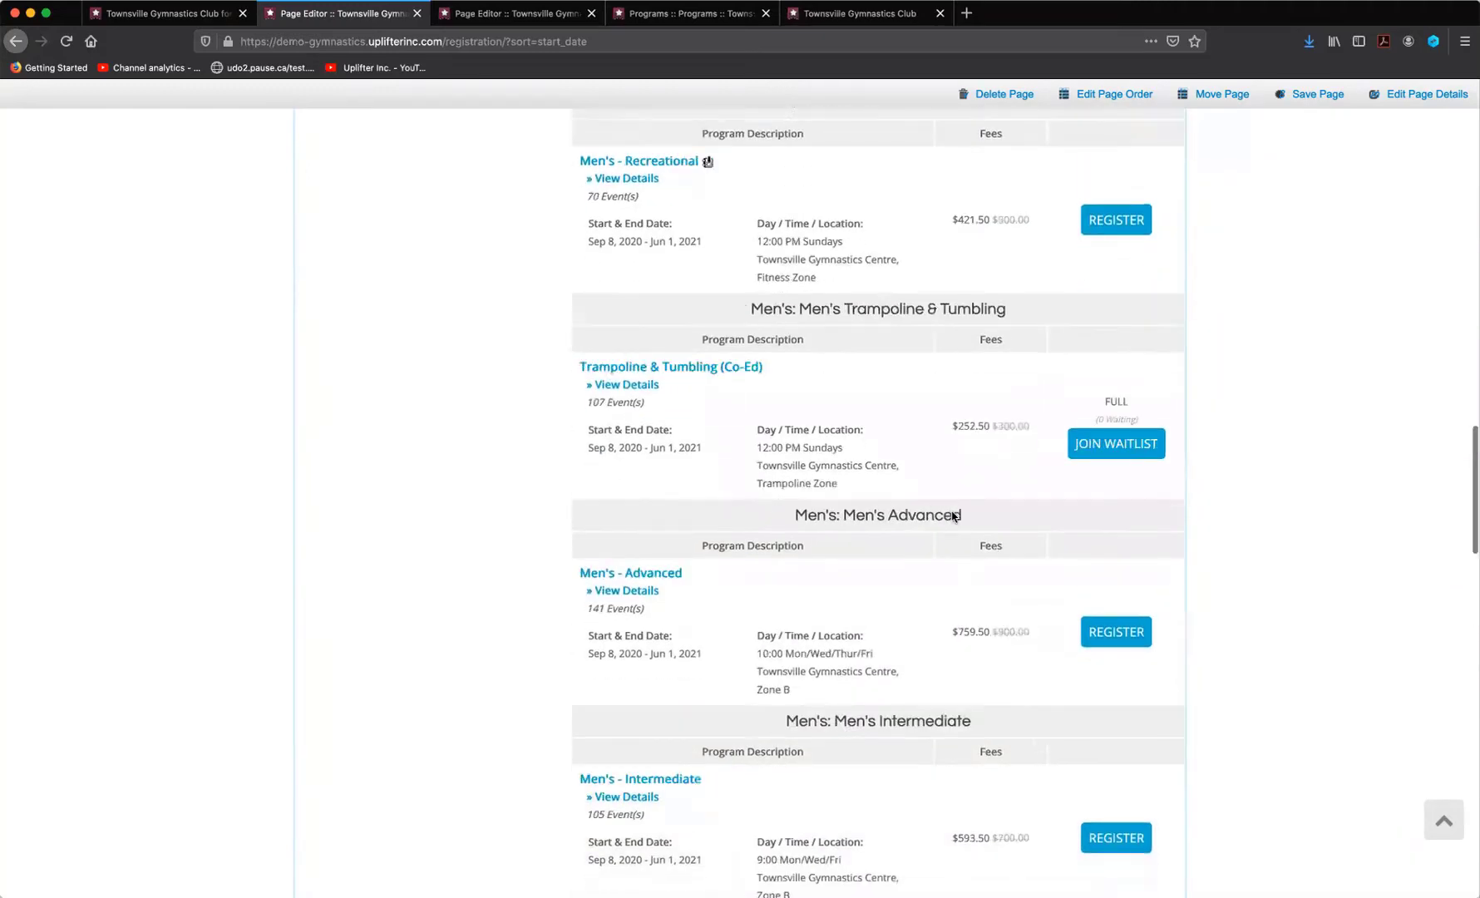
scroll(952, 516, up, 7)
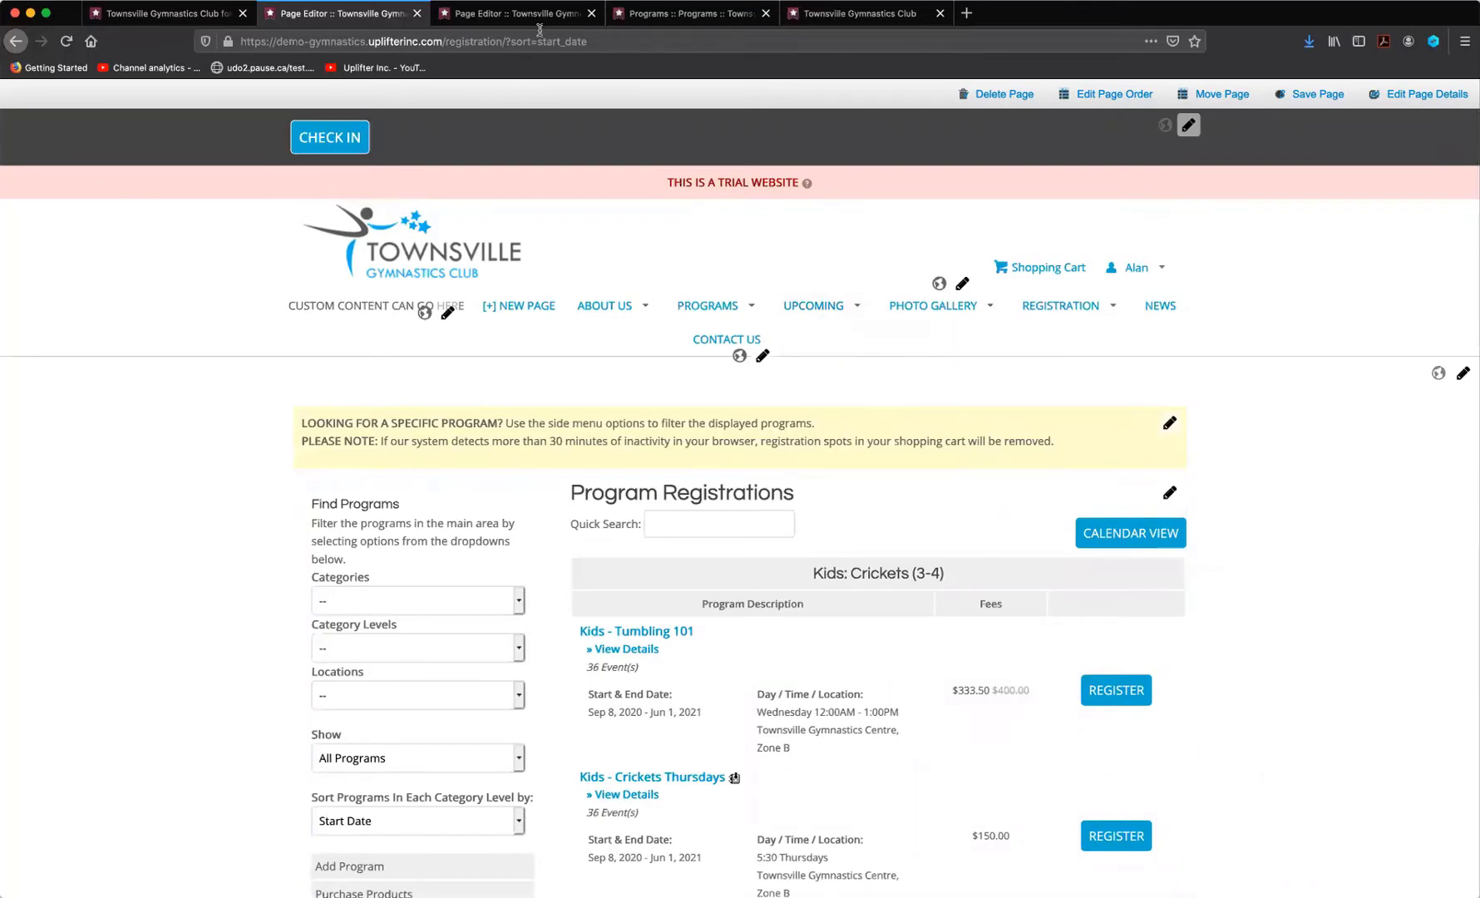
key(ctrl+Tab)
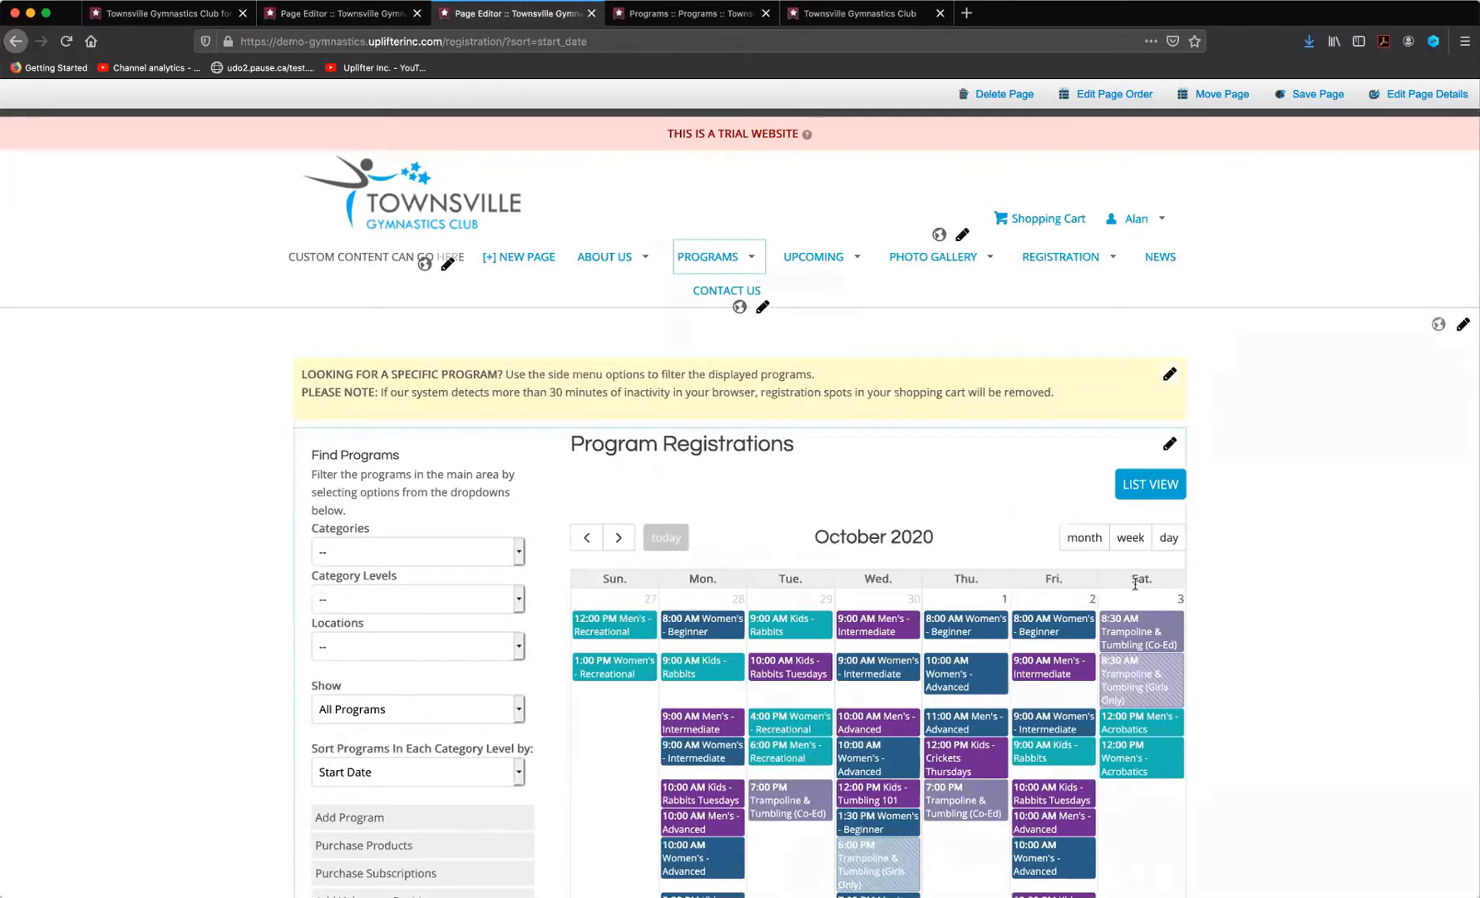
scroll(1196, 631, down, 2)
scroll(1195, 631, down, 3)
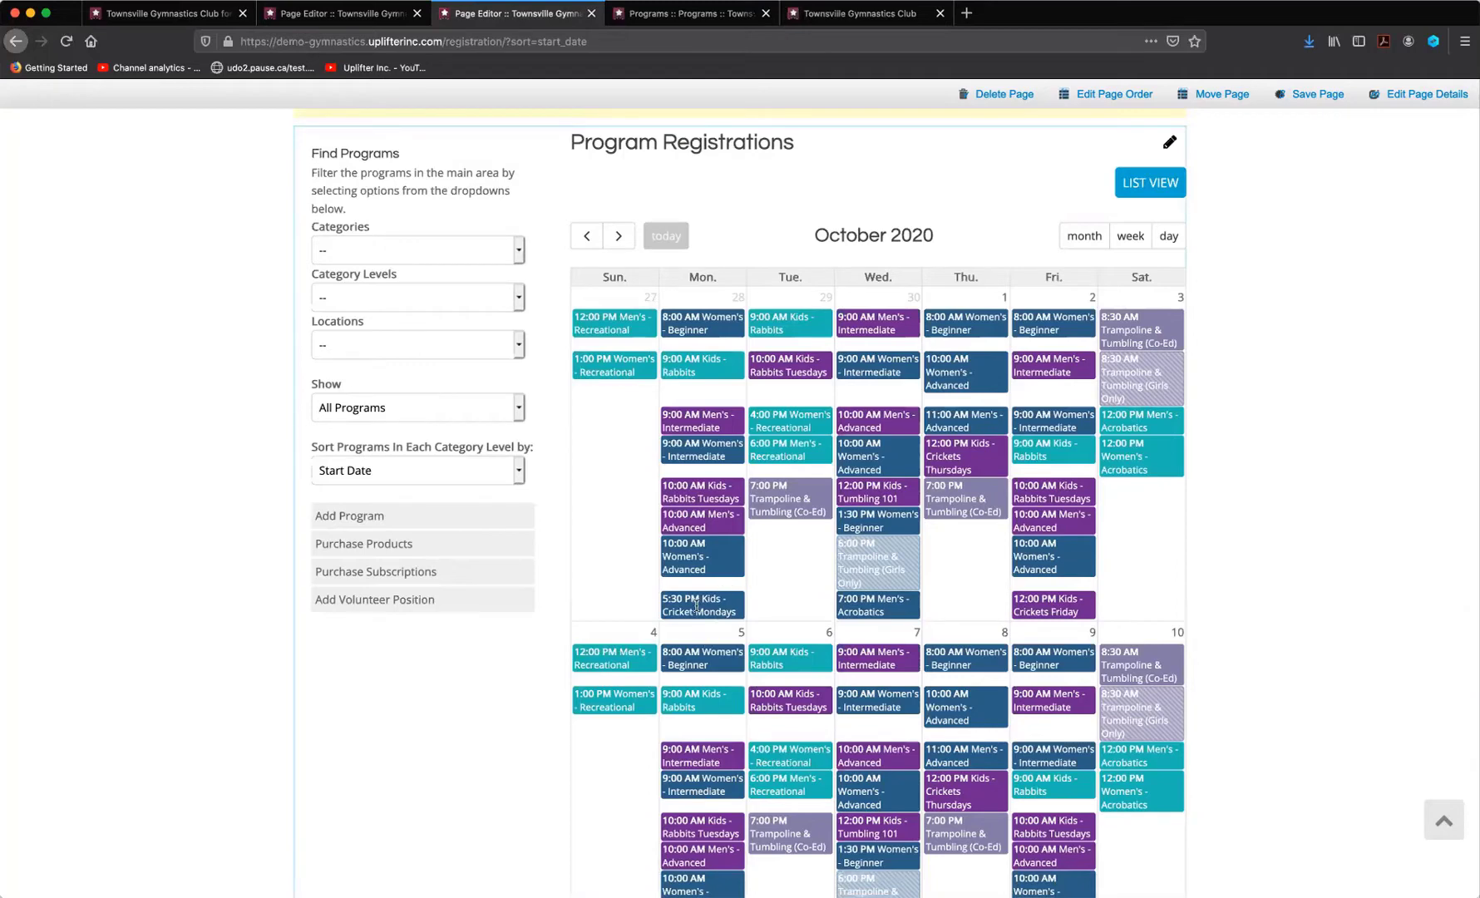
scroll(697, 606, down, 2)
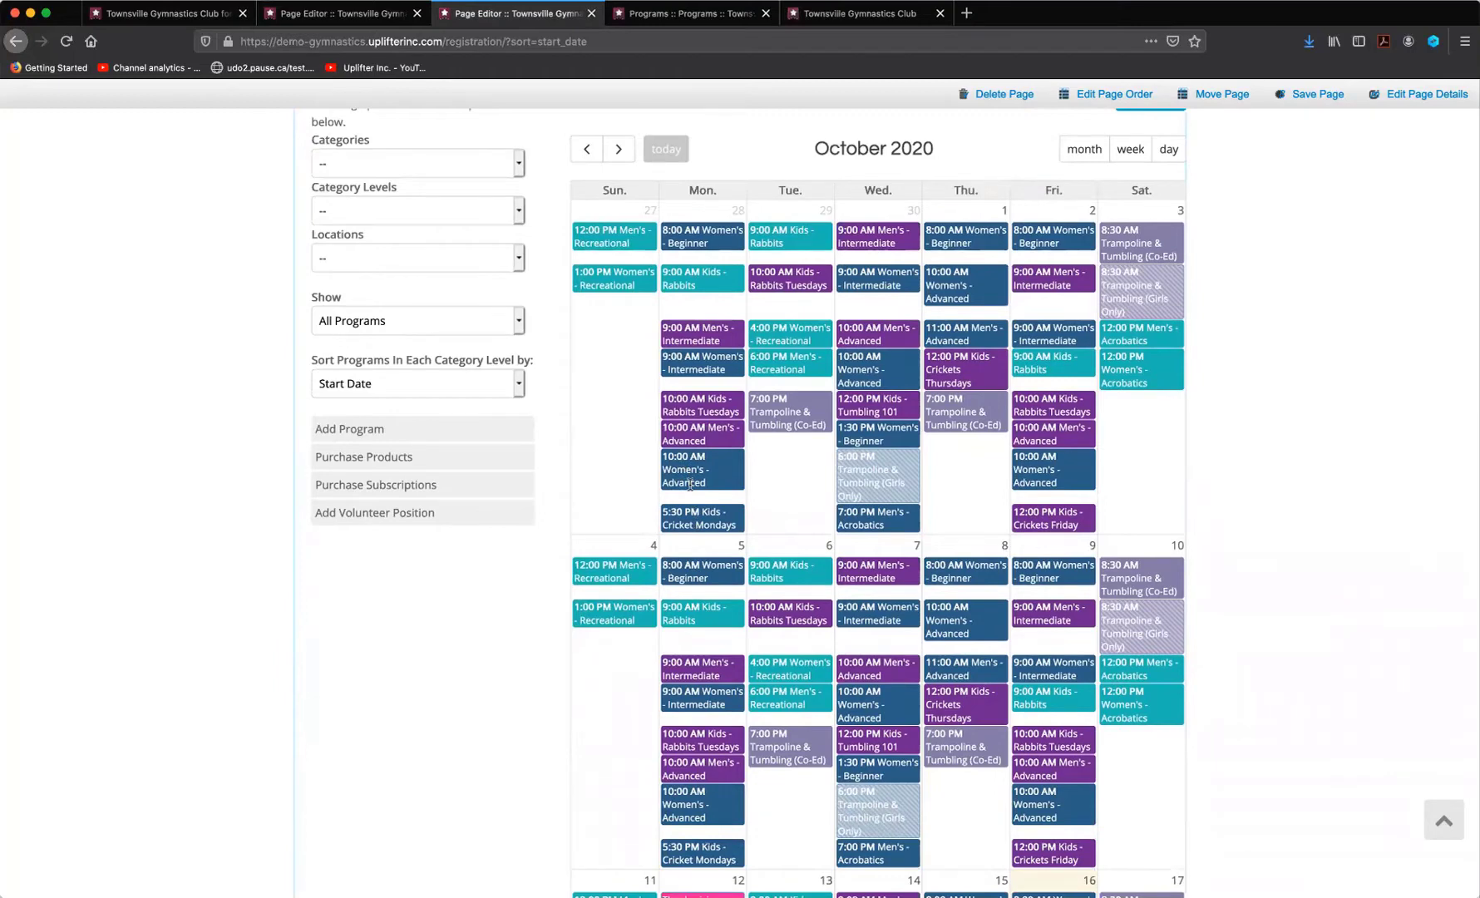
scroll(690, 484, down, 2)
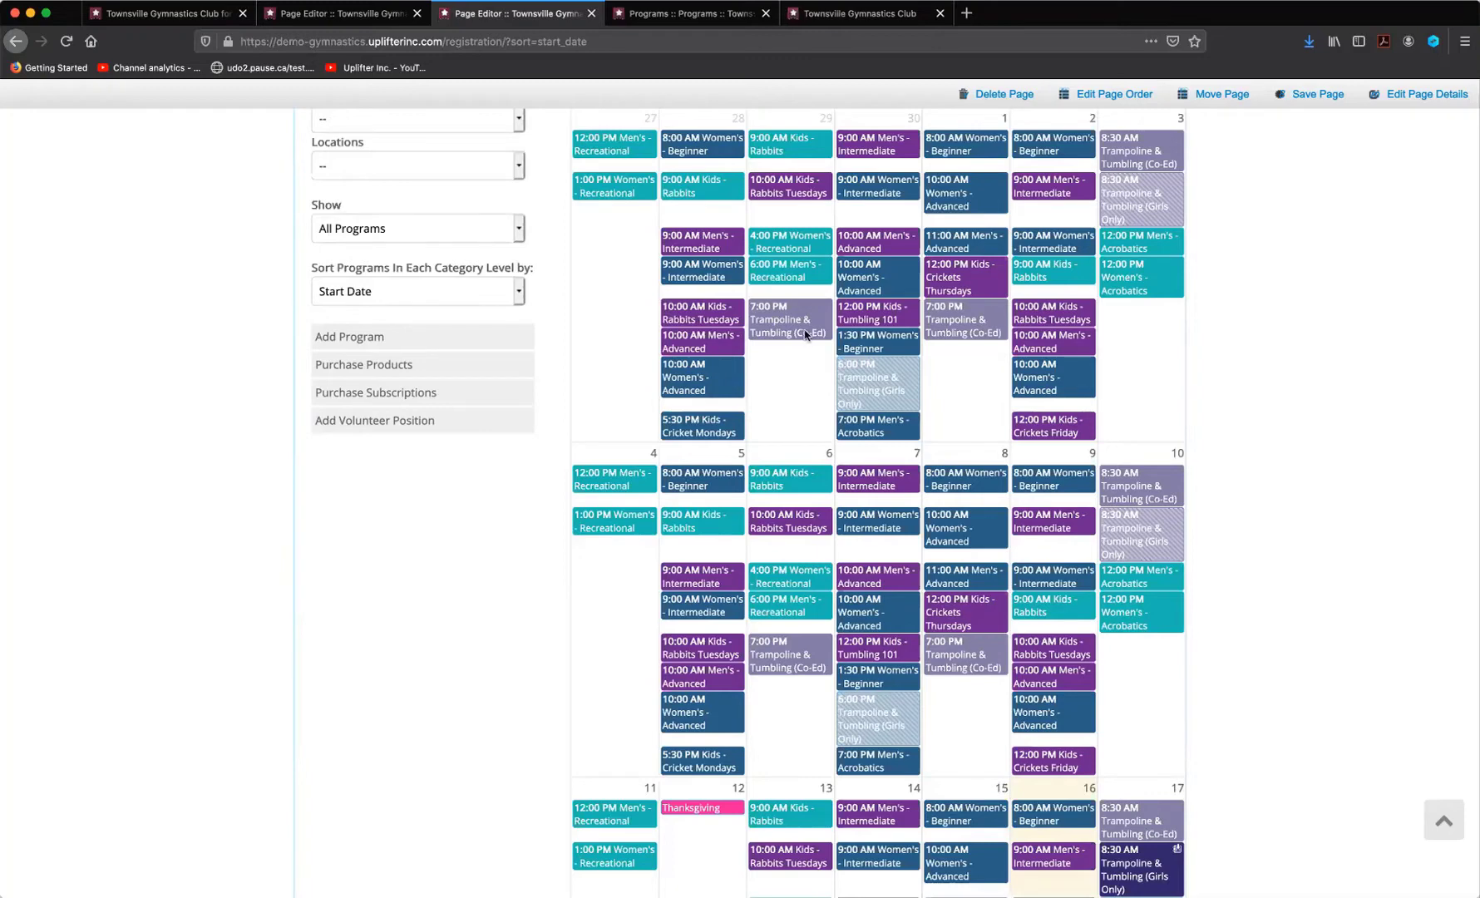
scroll(833, 582, down, 1)
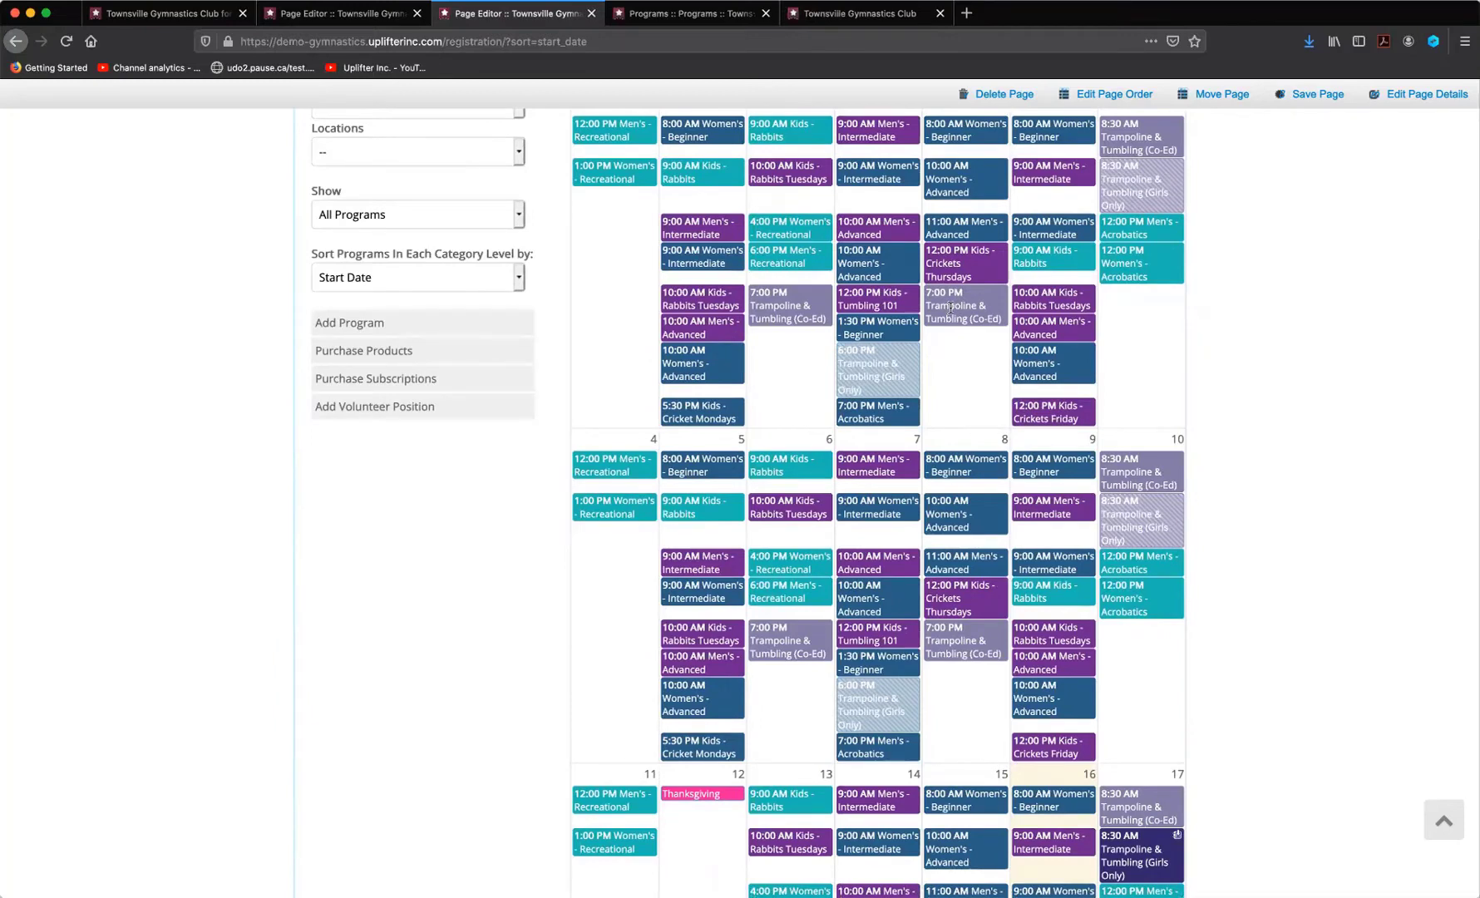
View and close the details of the October 1 Trampoline & Tumbling (Co-Ed) class and the October 10 Trampoline & Tumbling (Girls Only) class
click(952, 302)
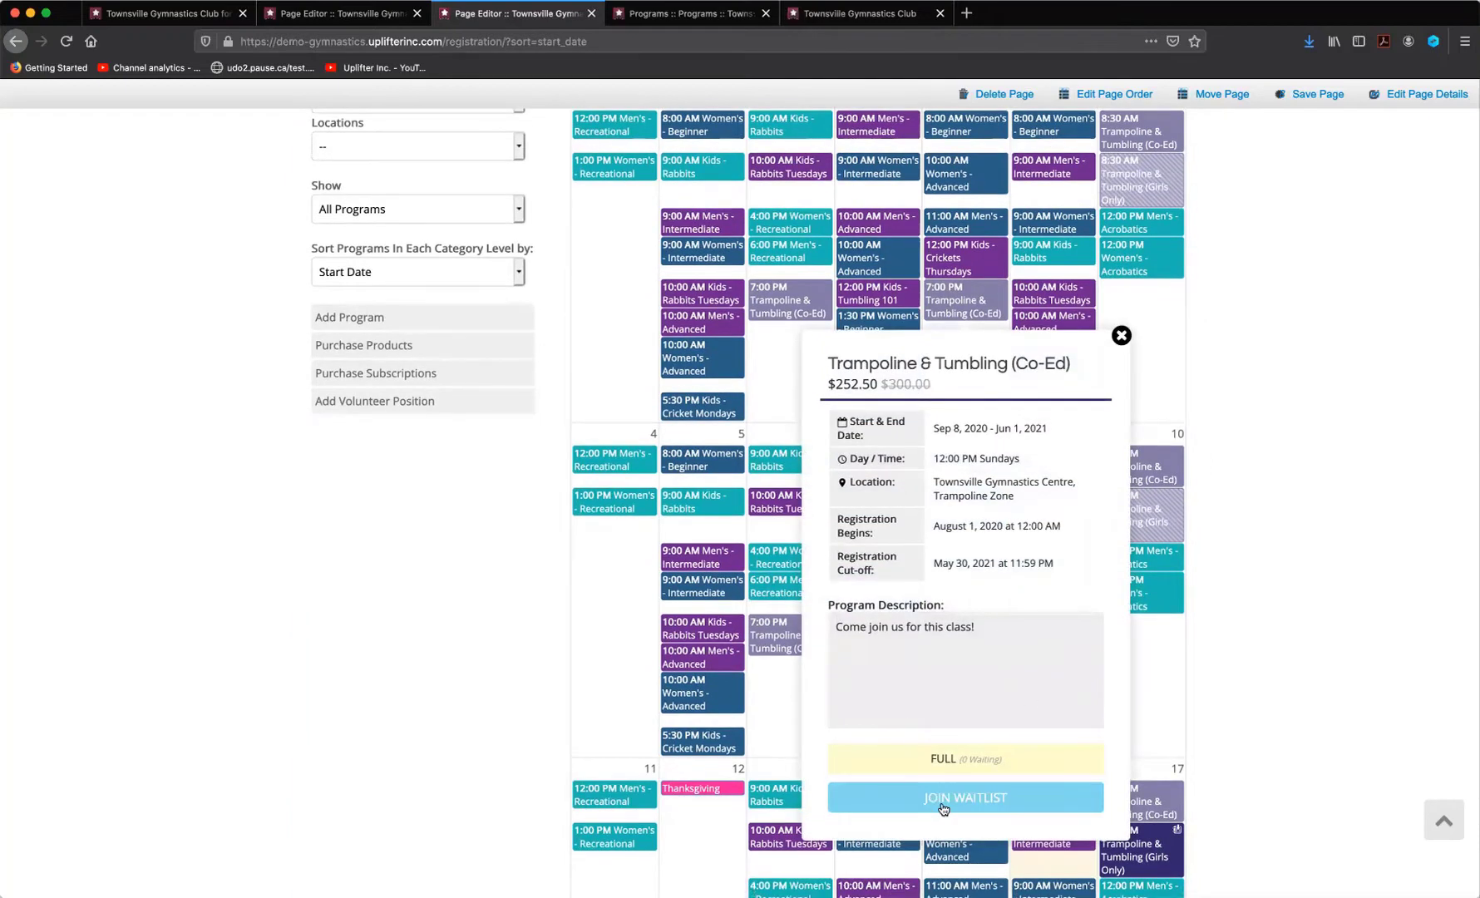
click(1122, 335)
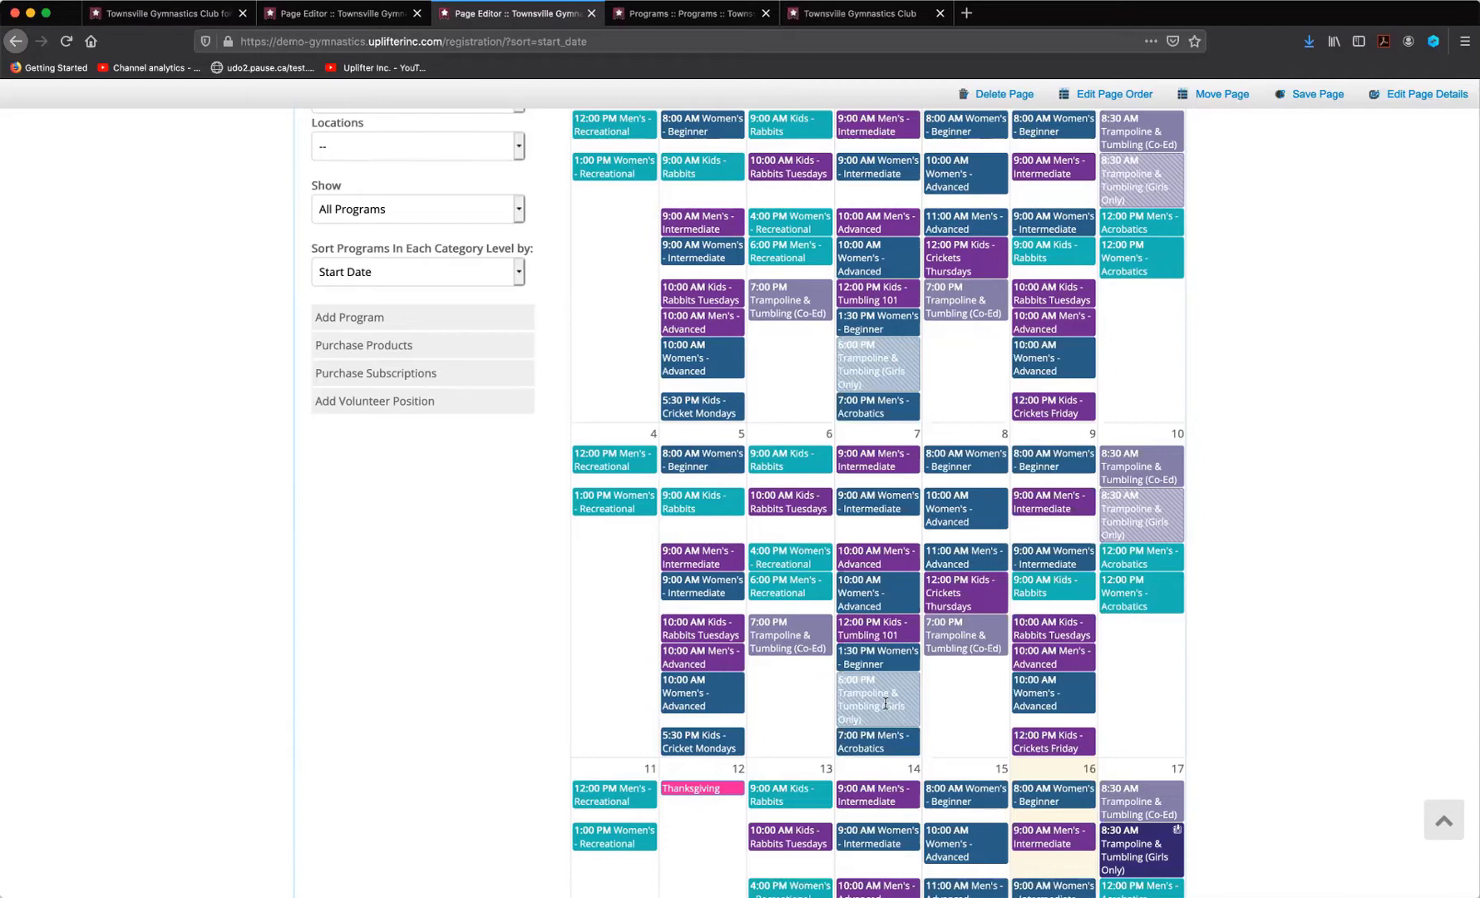
click(1156, 530)
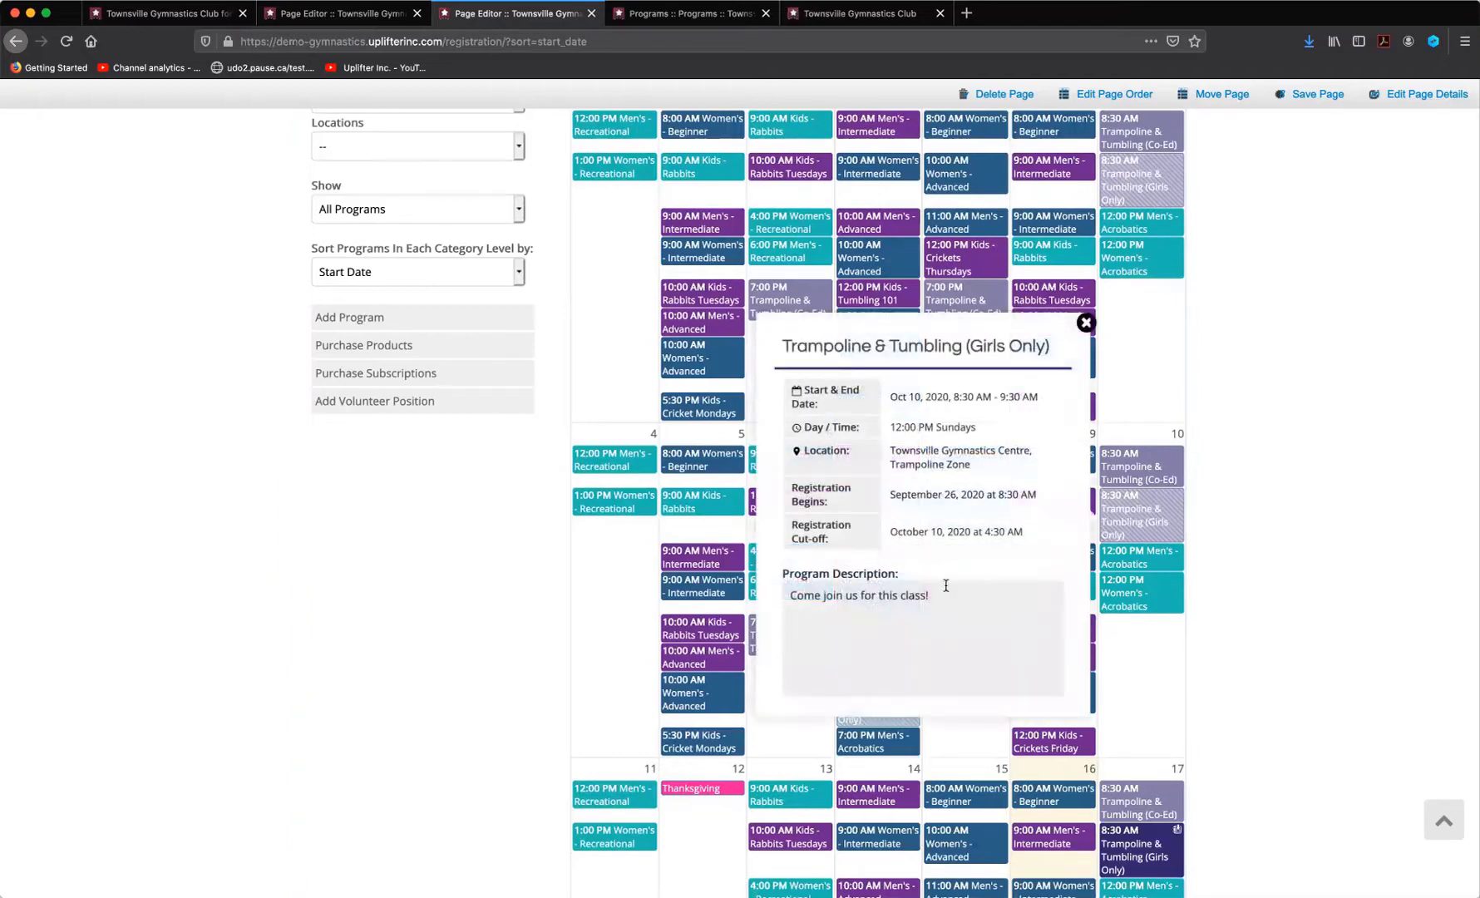
click(1108, 358)
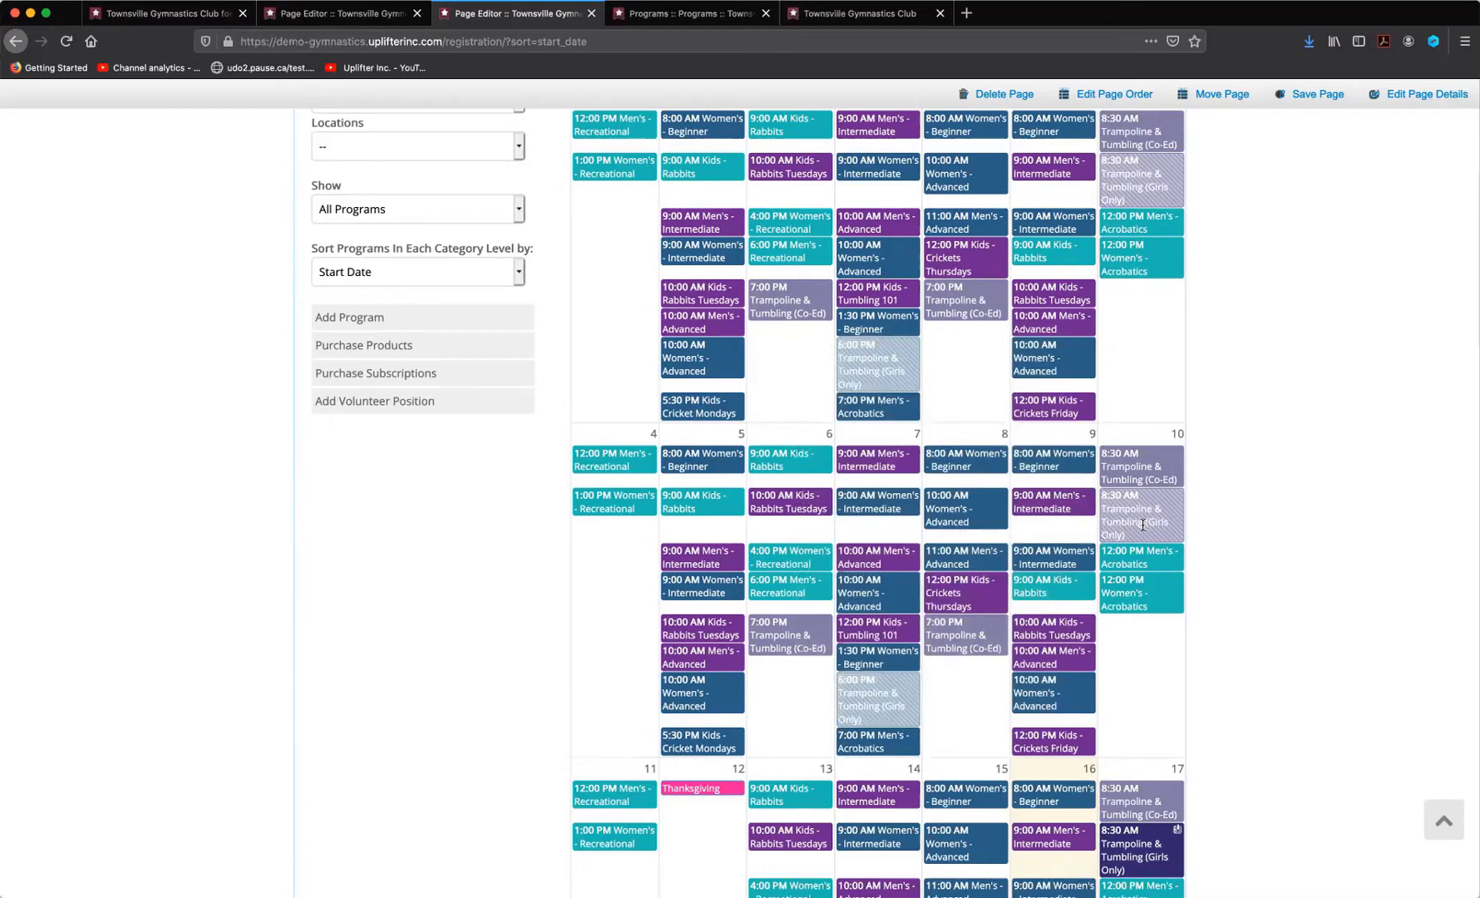
View the details and drop-in option of the October 21 Women's - Intermediate class, close them and review the surrounding weeks
scroll(1142, 525, up, 1)
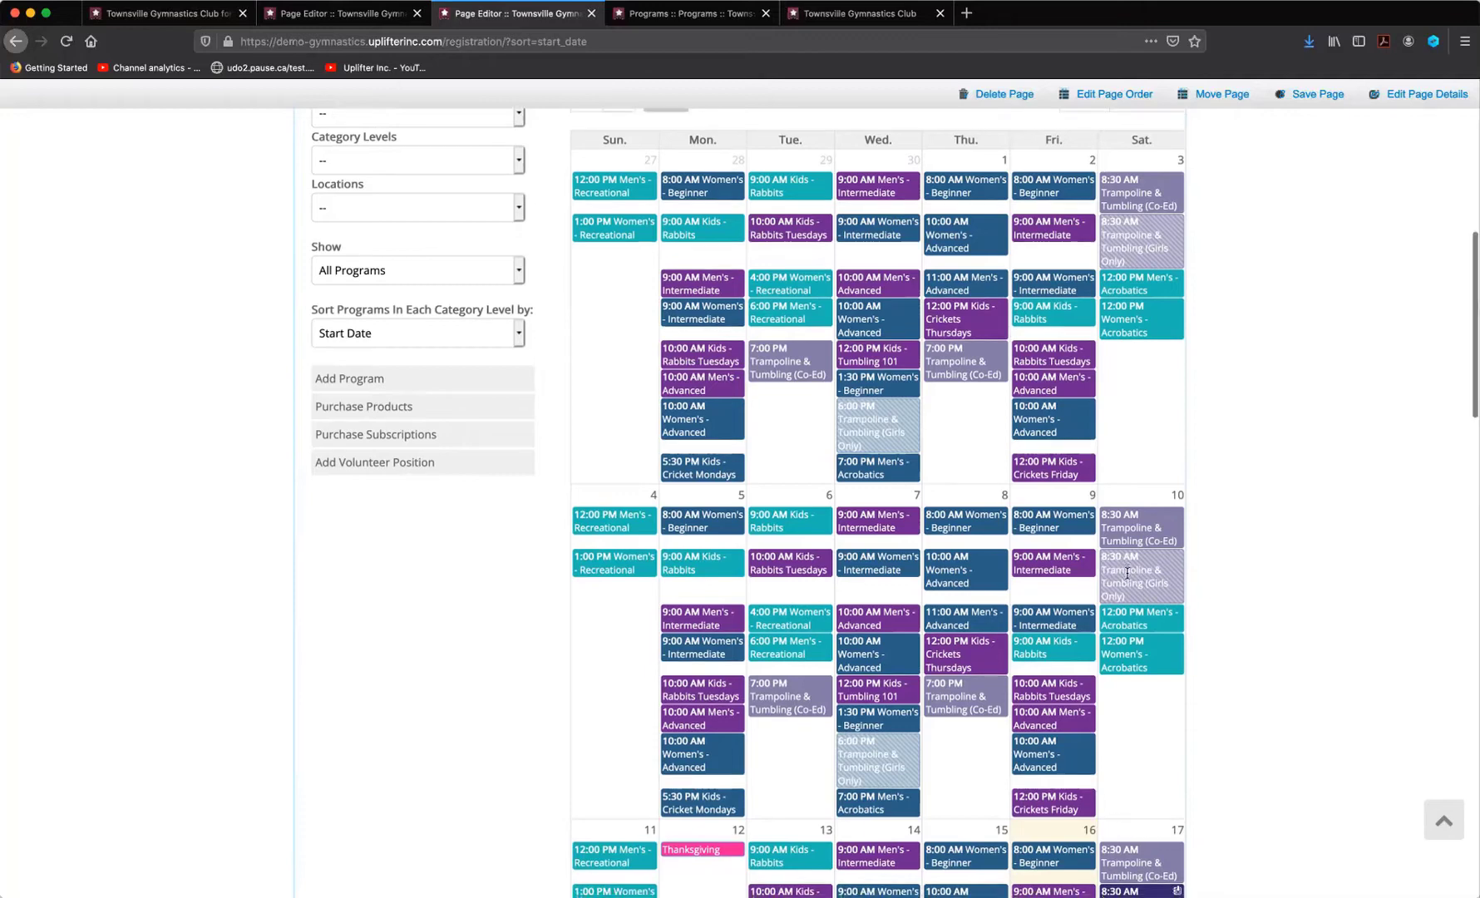
scroll(1127, 573, down, 5)
scroll(1126, 573, down, 9)
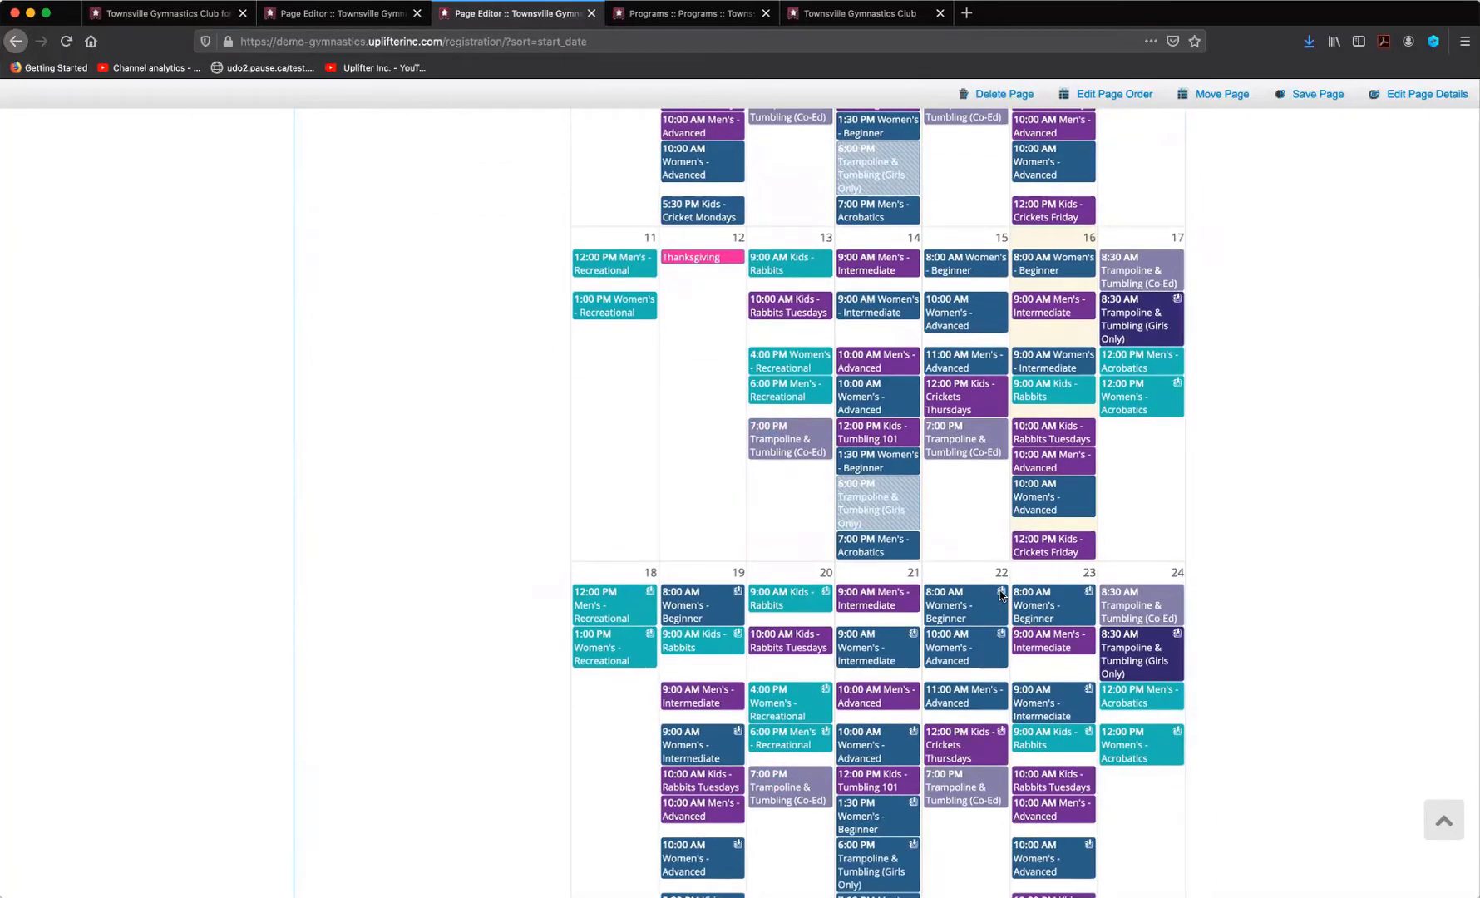
scroll(799, 483, down, 2)
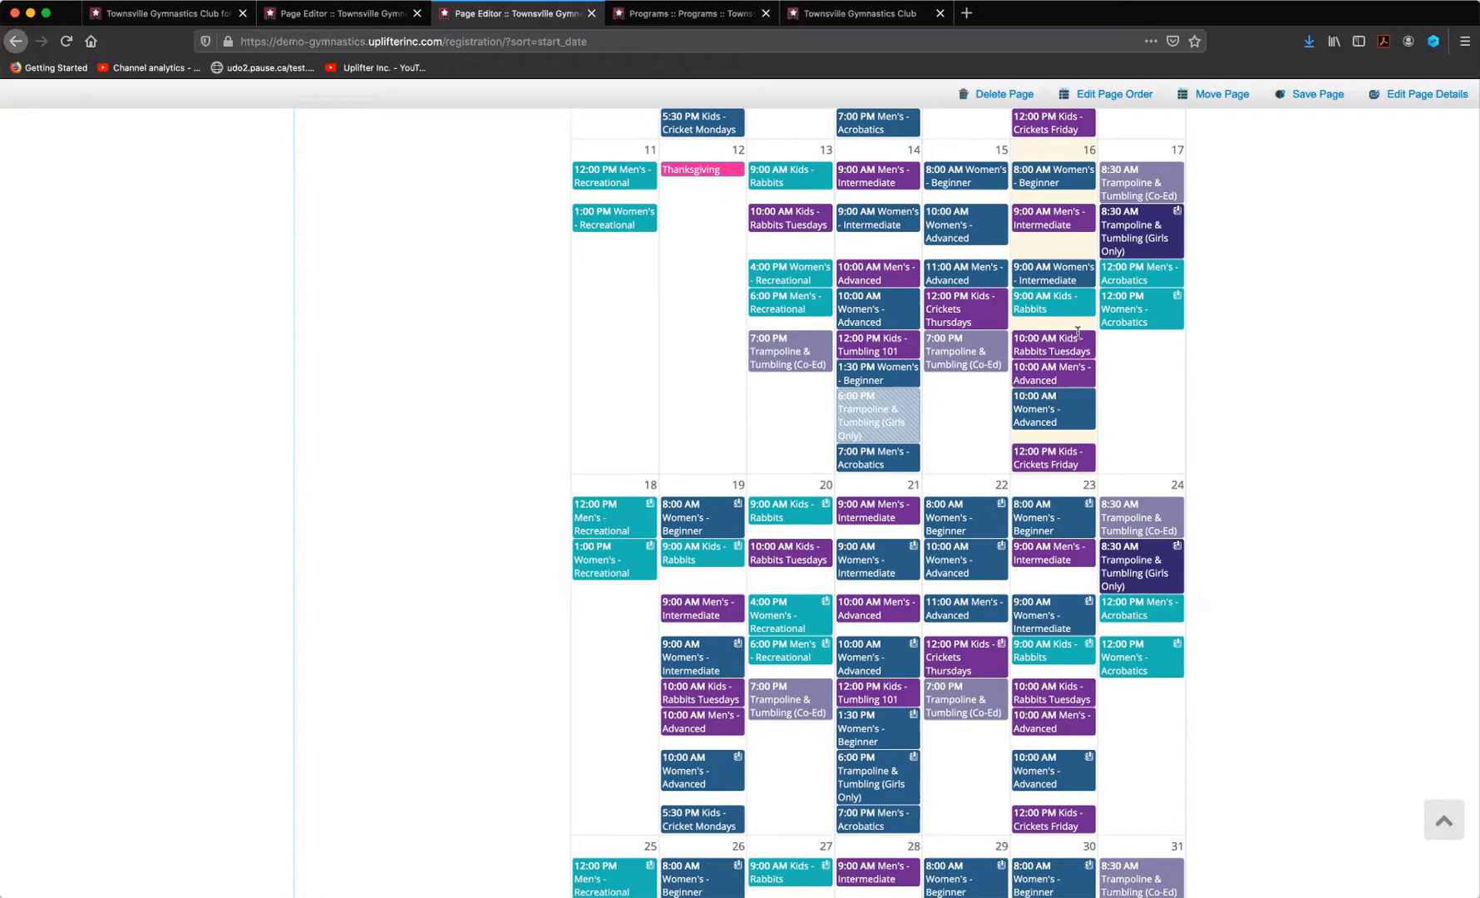
click(897, 561)
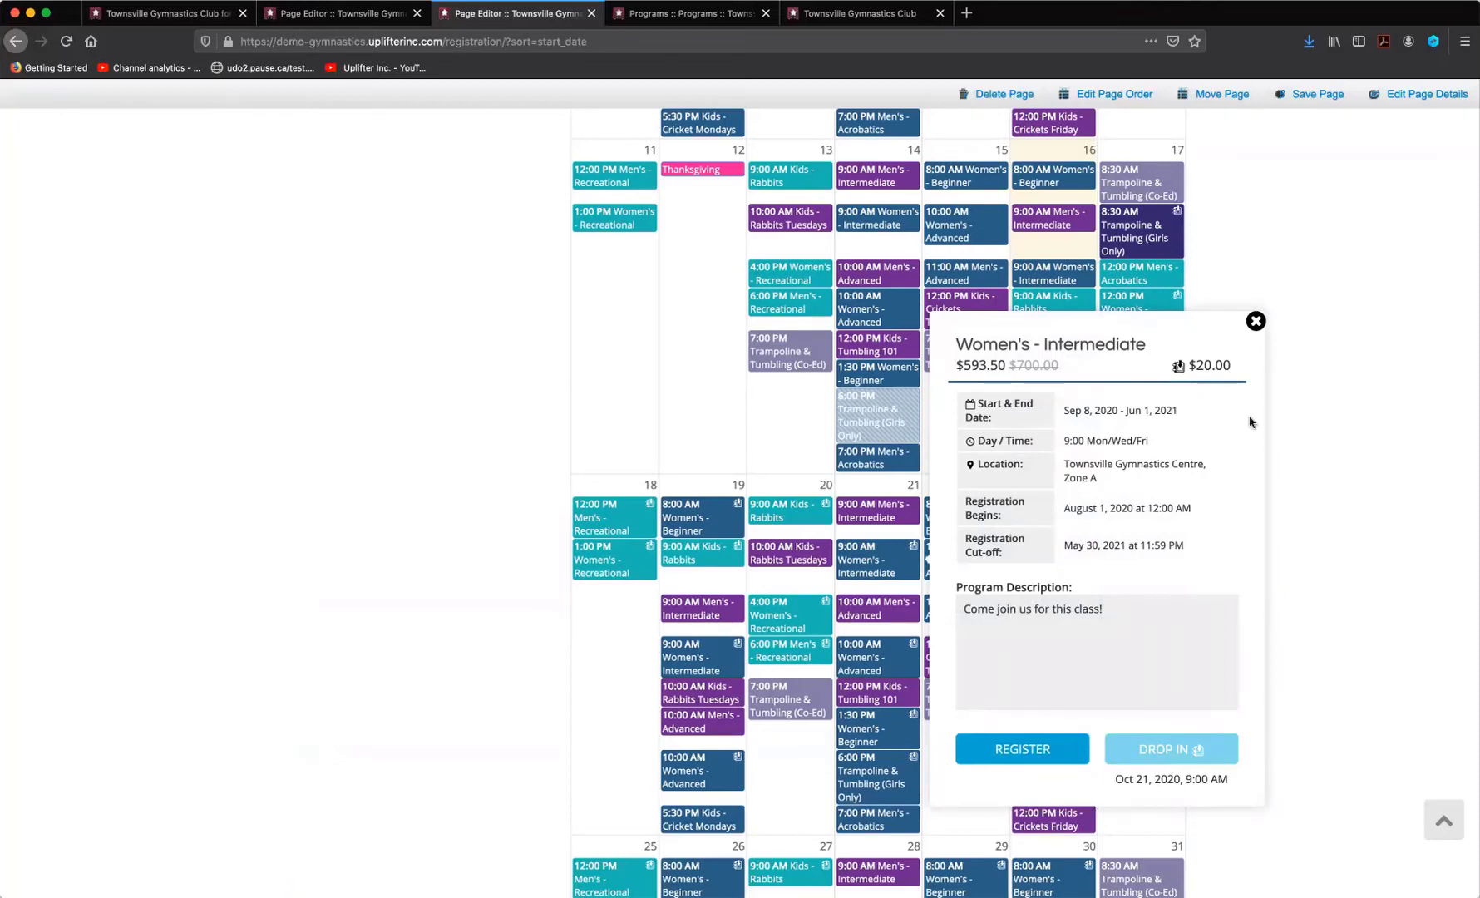
click(1254, 322)
scroll(919, 497, up, 2)
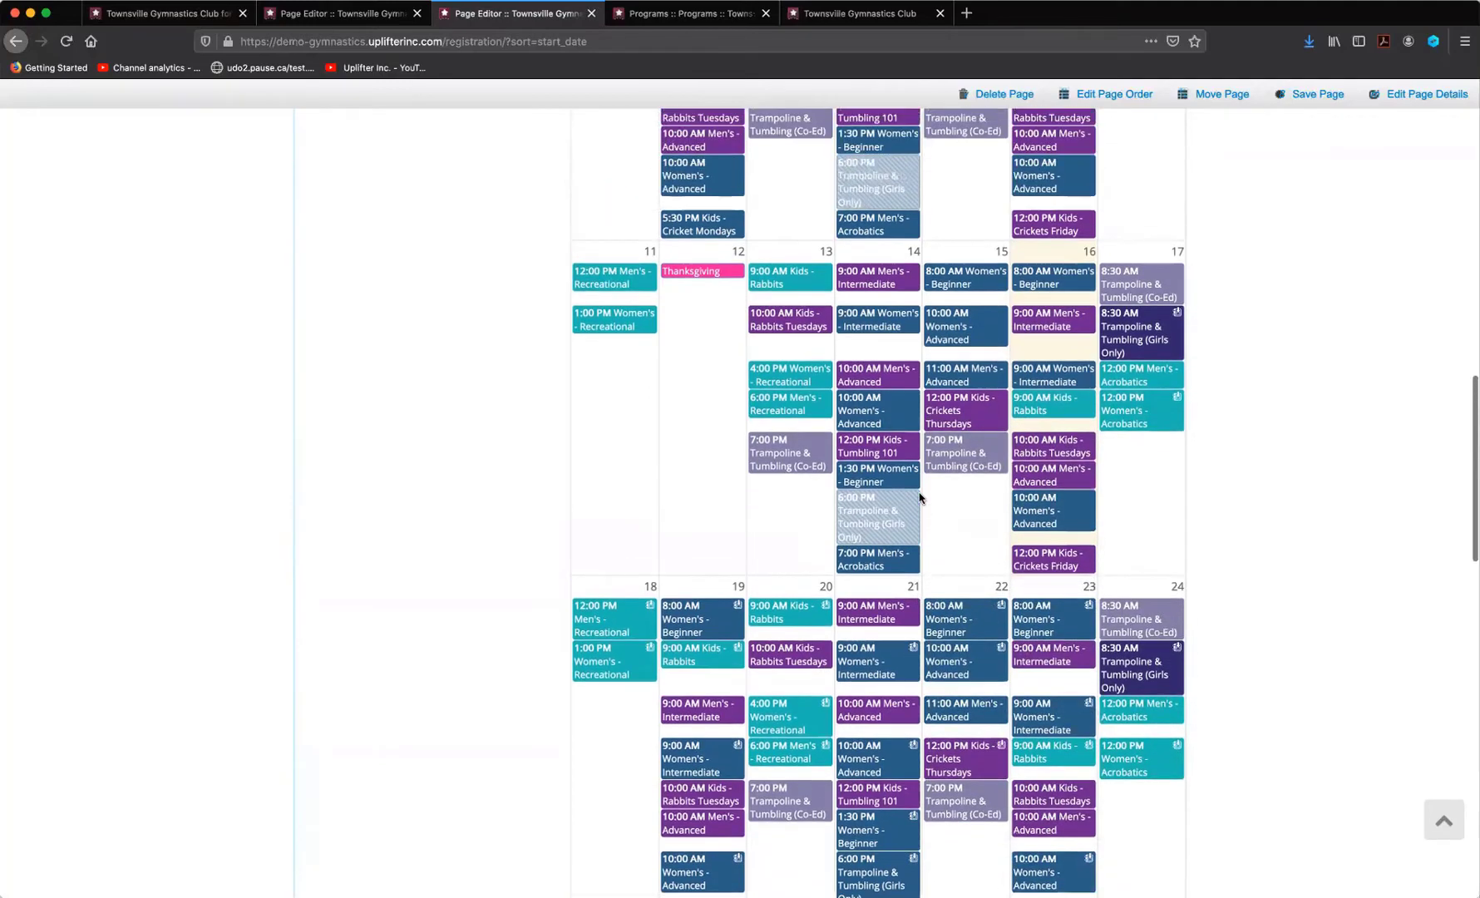
scroll(735, 682, up, 2)
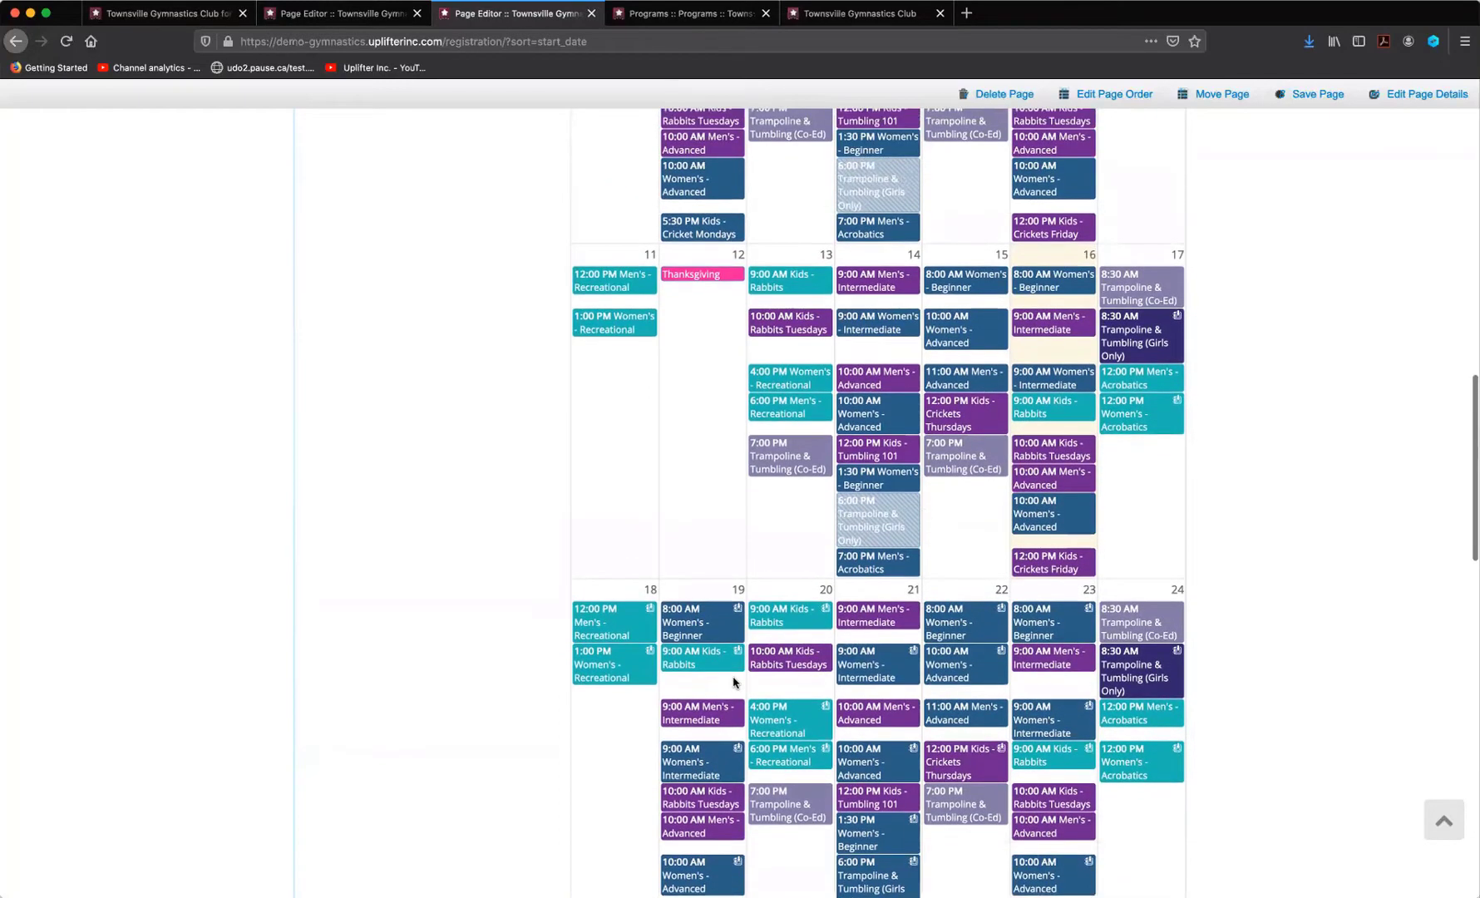
scroll(734, 682, down, 3)
scroll(734, 682, up, 3)
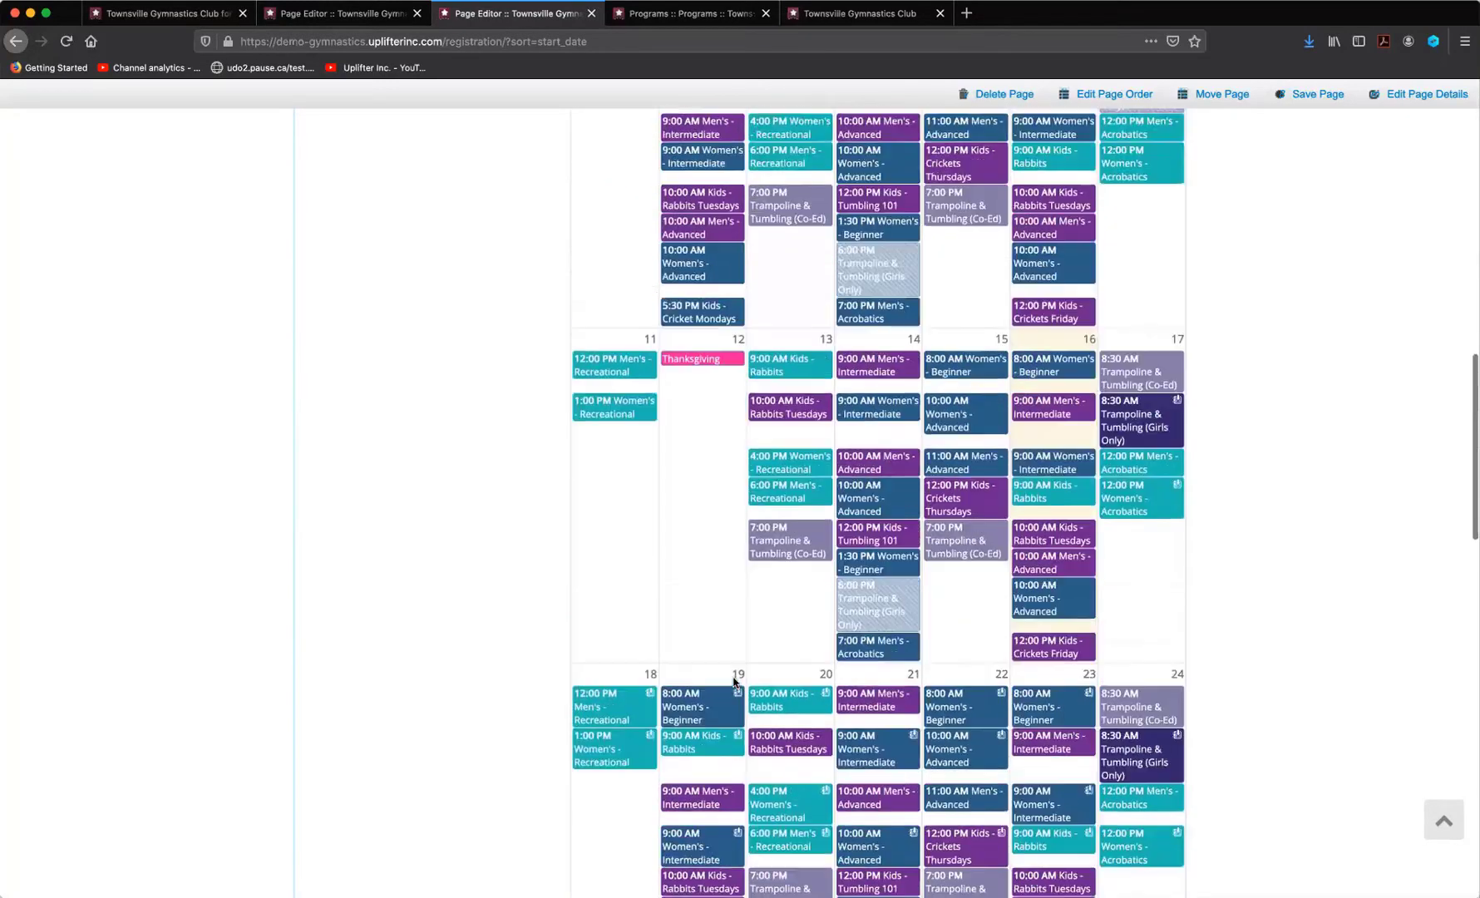
scroll(735, 680, down, 1)
Switch to the Programs We Offer page and advance the Introductory Gymnastics - Crickets schedule to Oct. 25 – 31, 2020
click(702, 13)
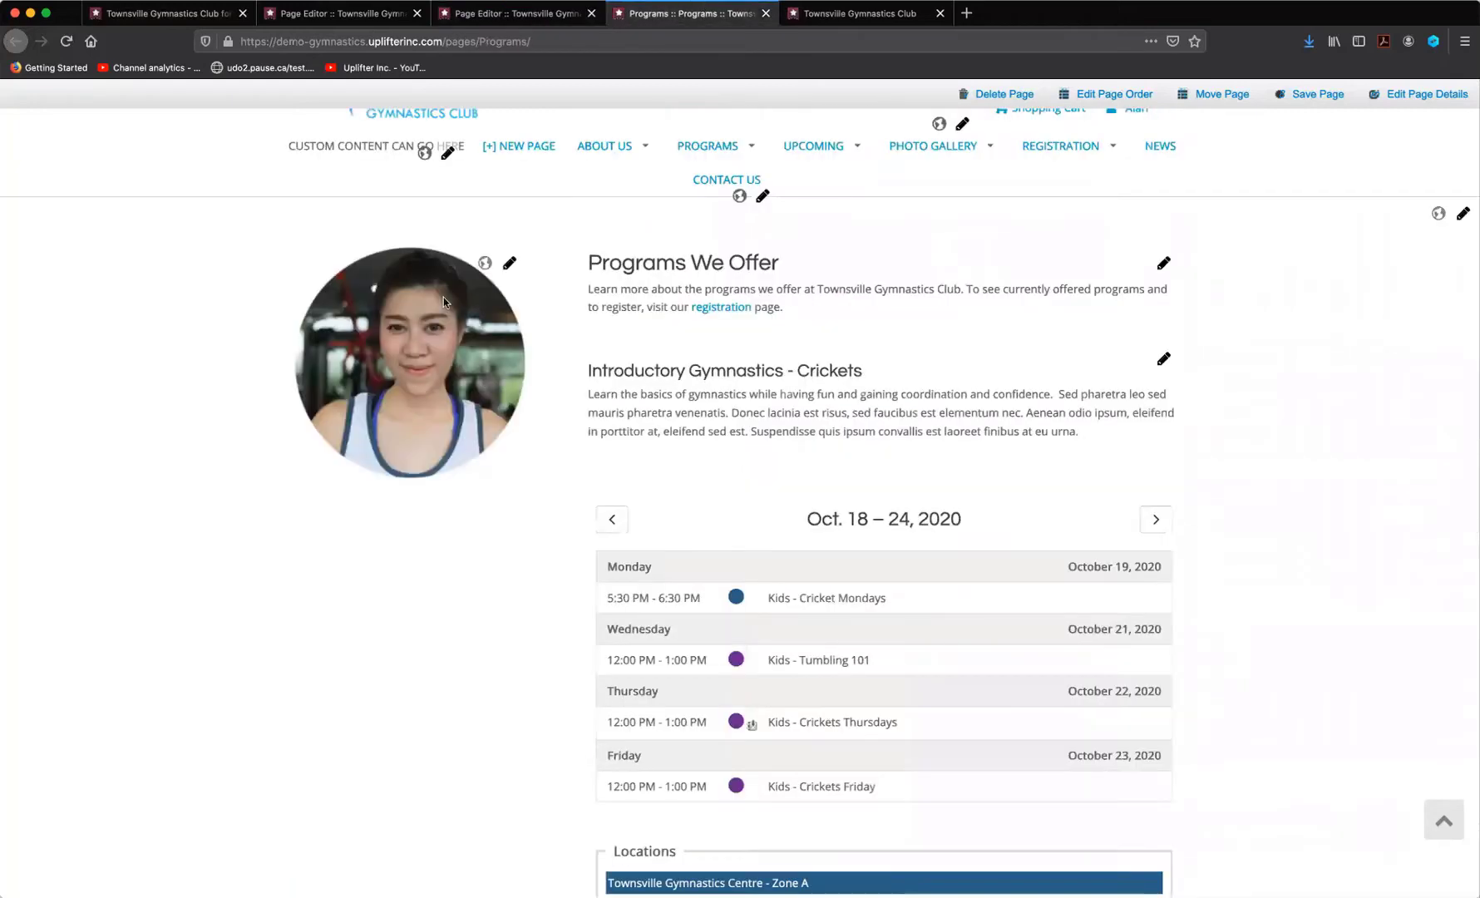
scroll(346, 544, down, 2)
scroll(347, 545, up, 3)
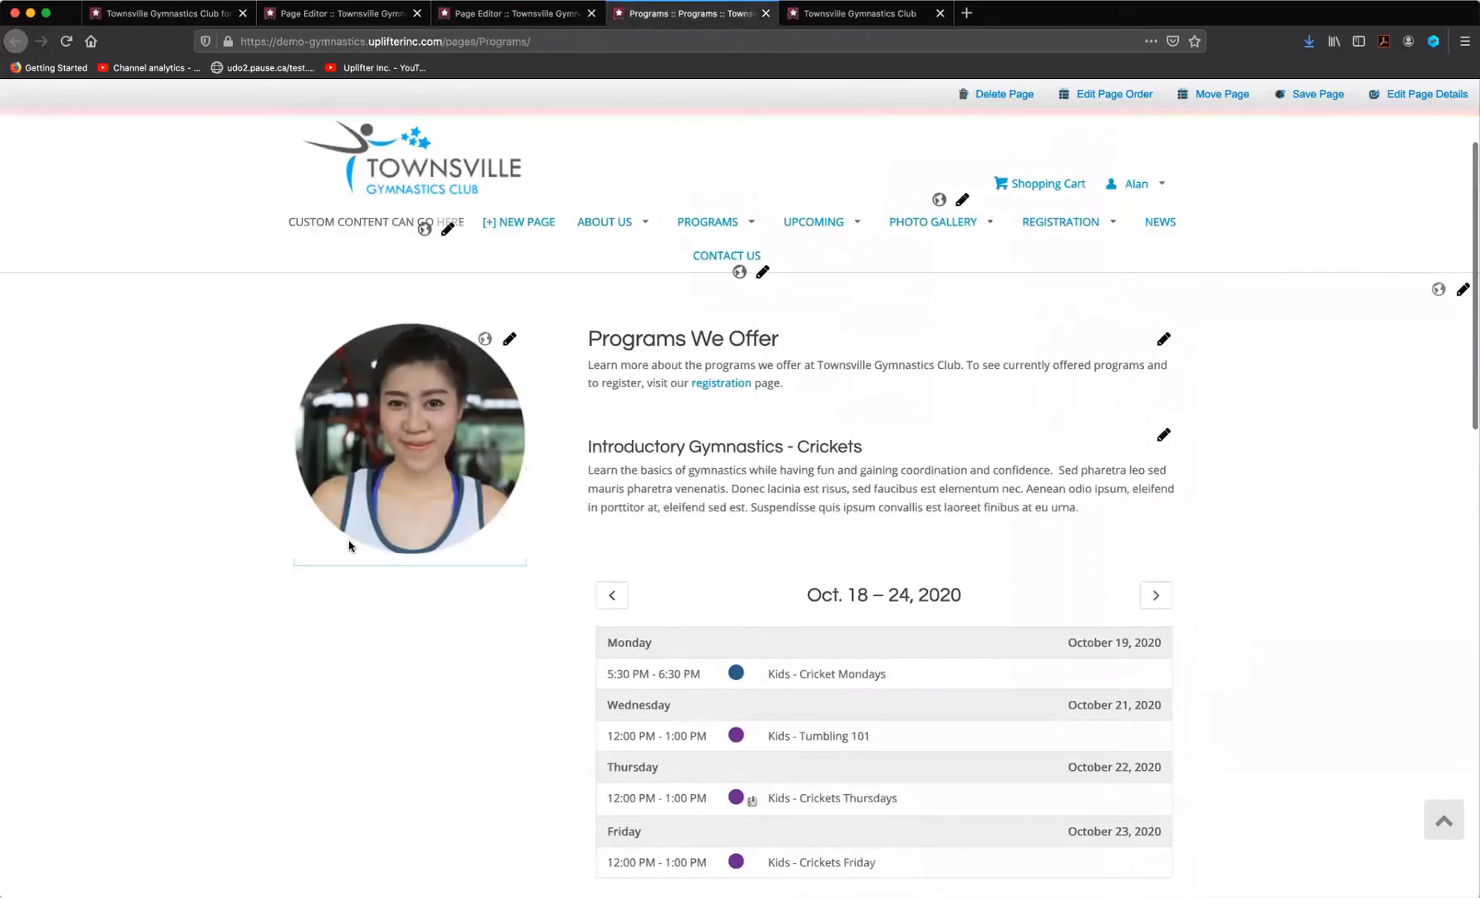
scroll(909, 573, down, 2)
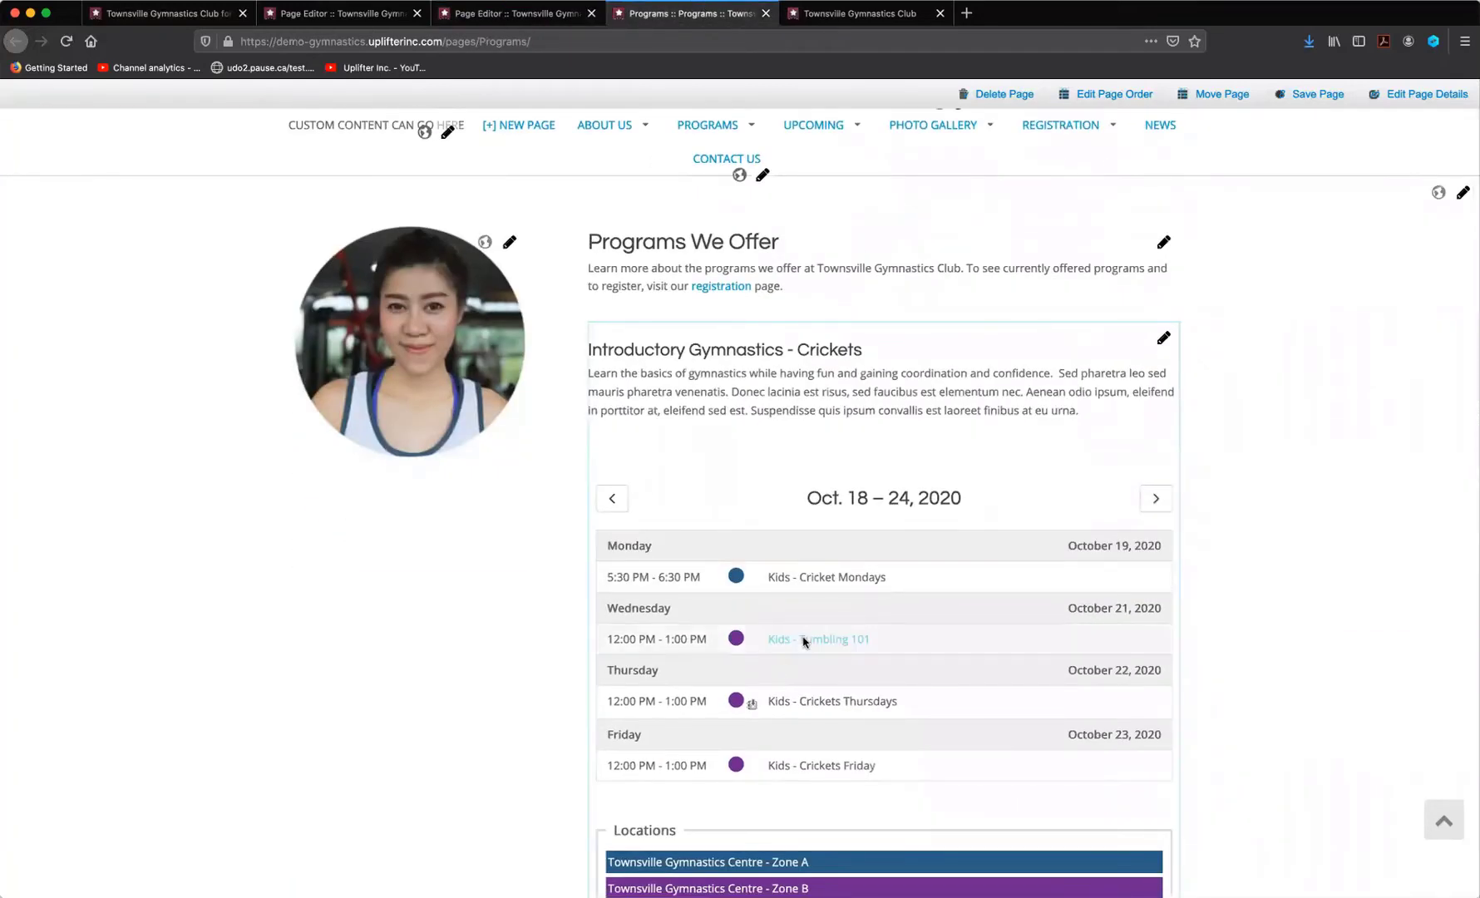
scroll(823, 602, down, 1)
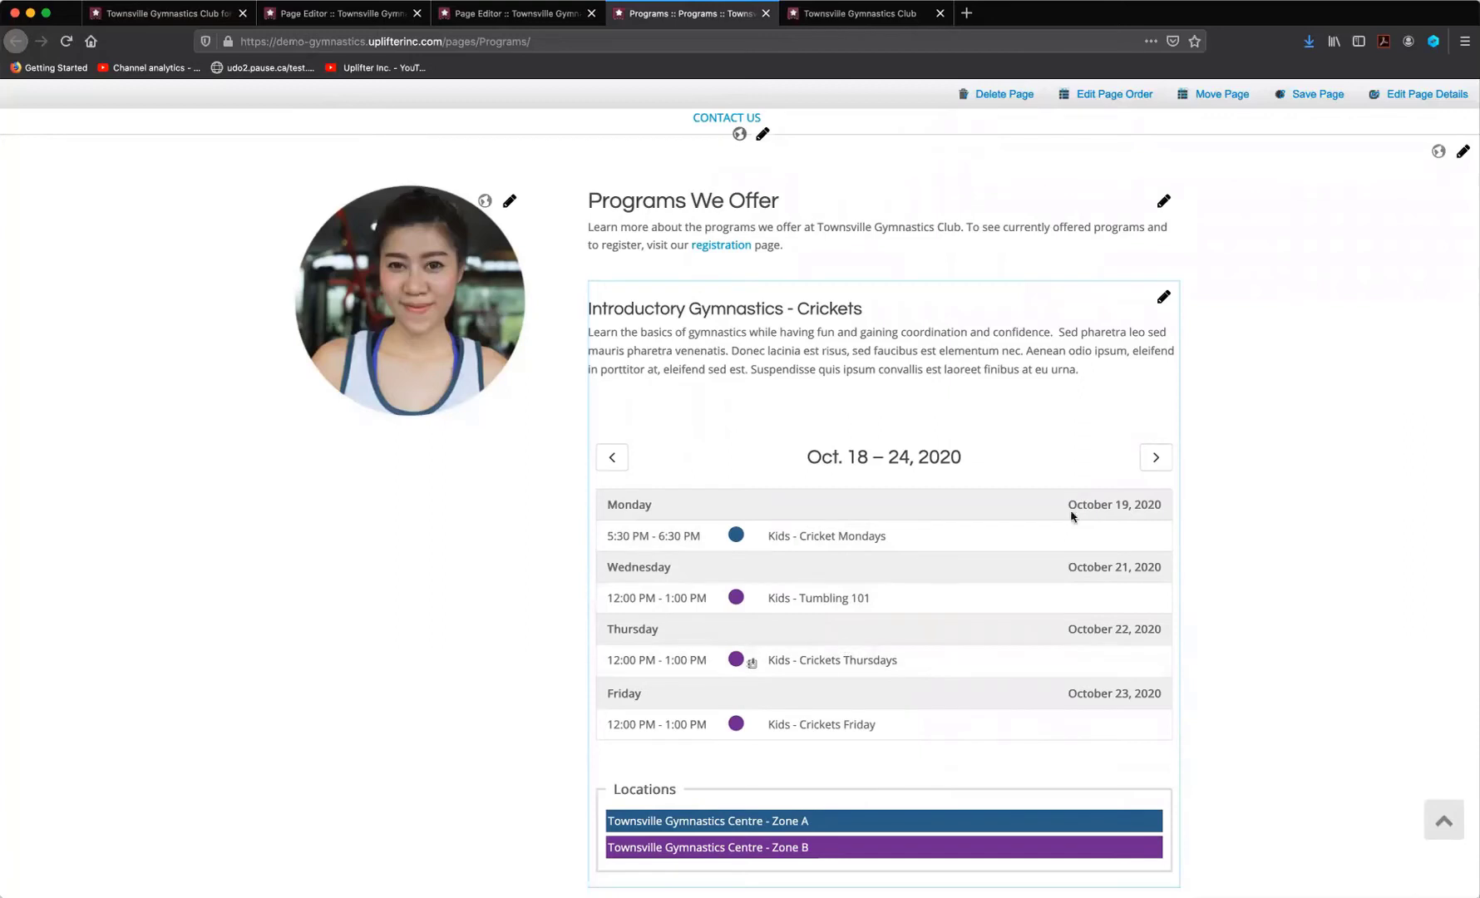
click(1166, 465)
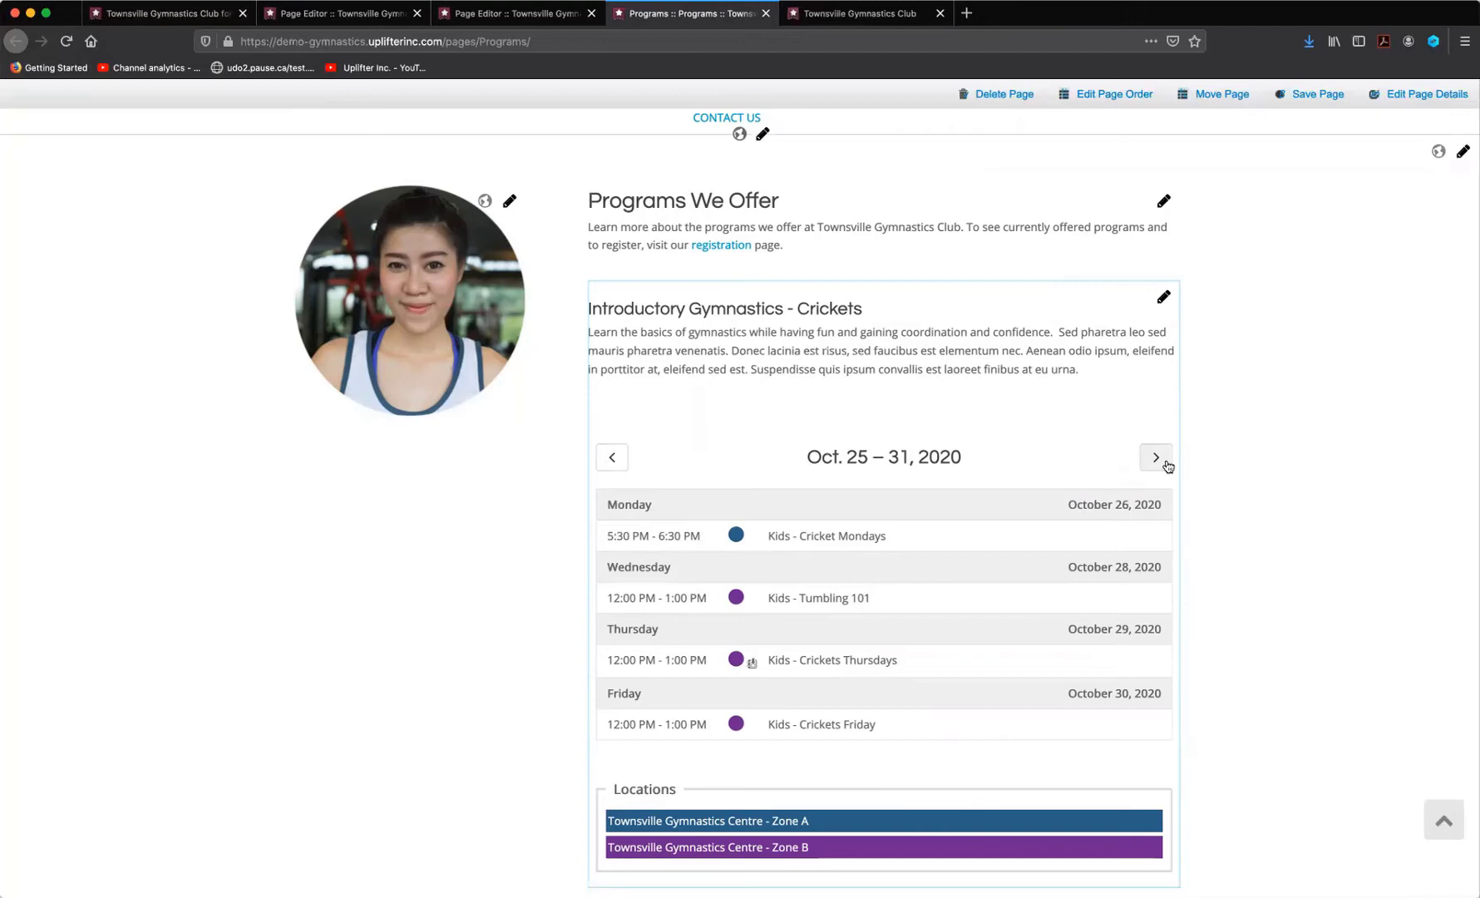
Compare the Introductory Gymnastics - Crickets schedule for Oct. 25 – 31 with Nov. 1 – 7, 2020, ending on the November week
click(1167, 467)
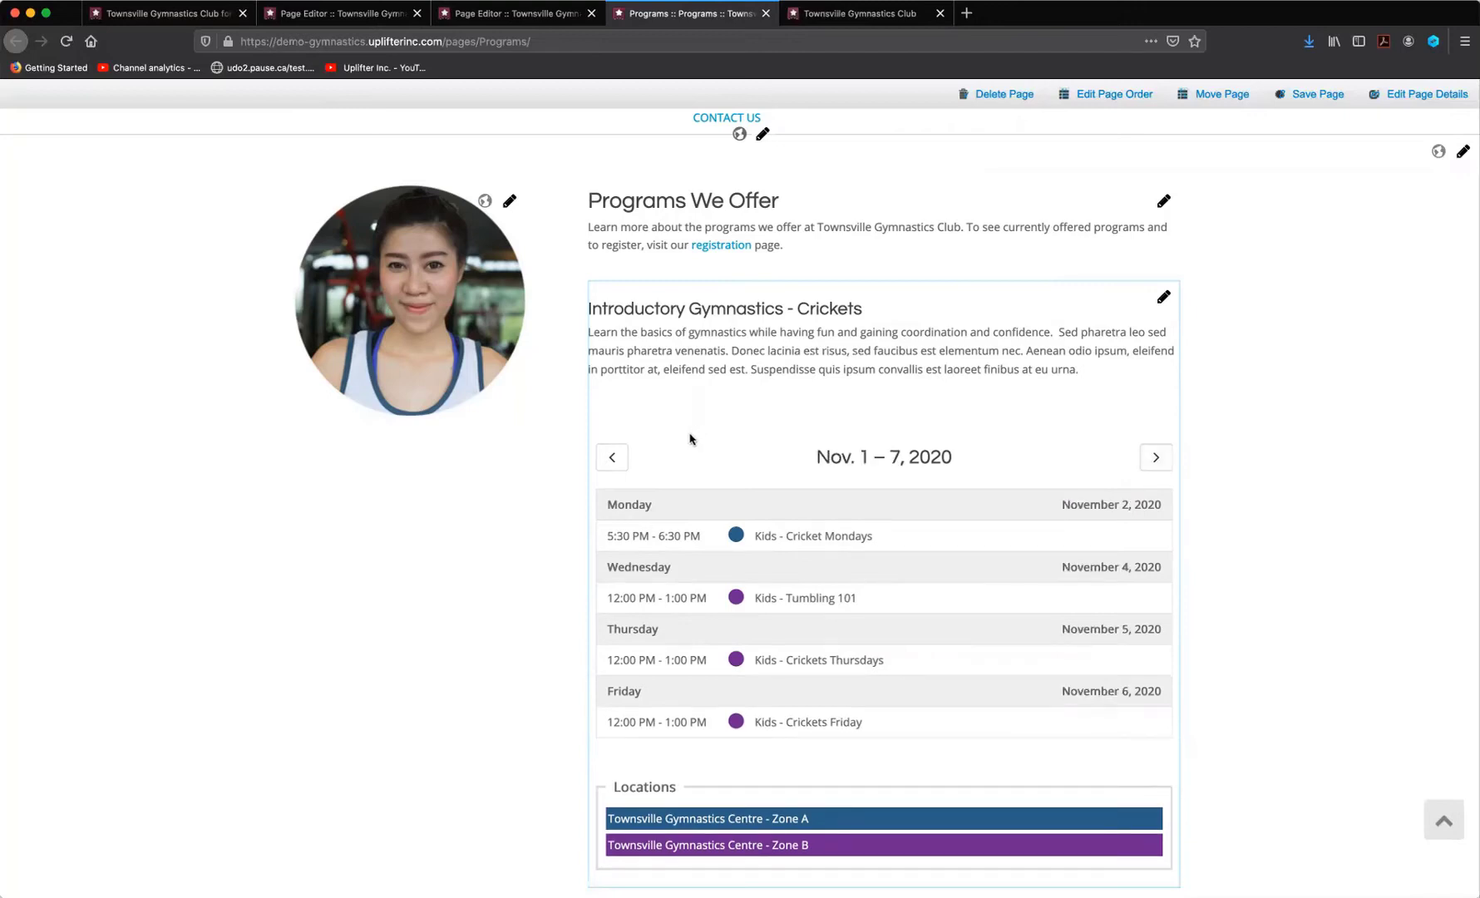
click(616, 457)
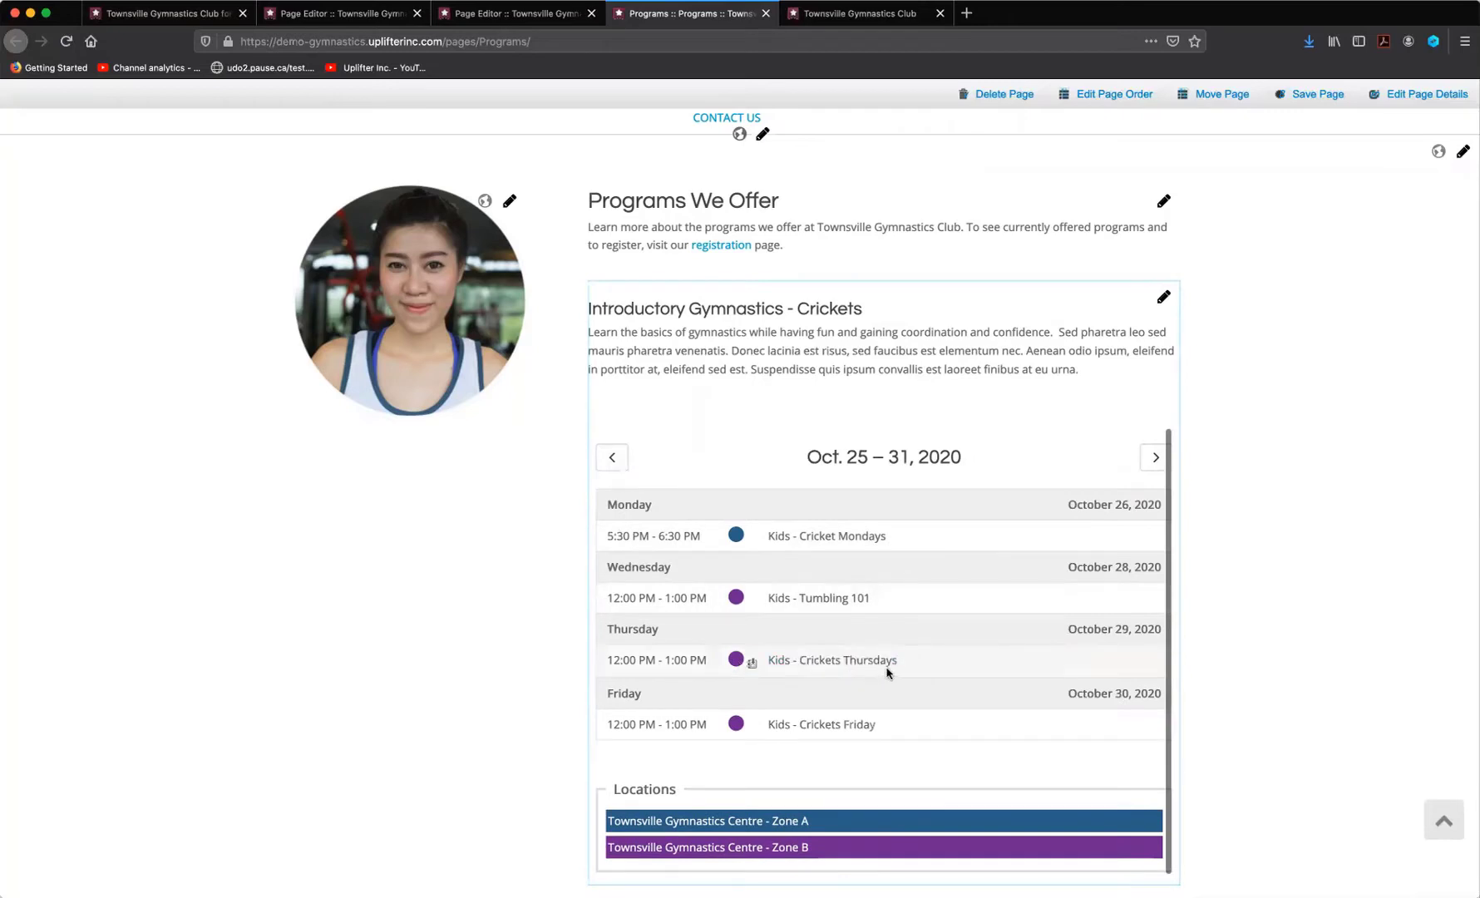
click(1156, 458)
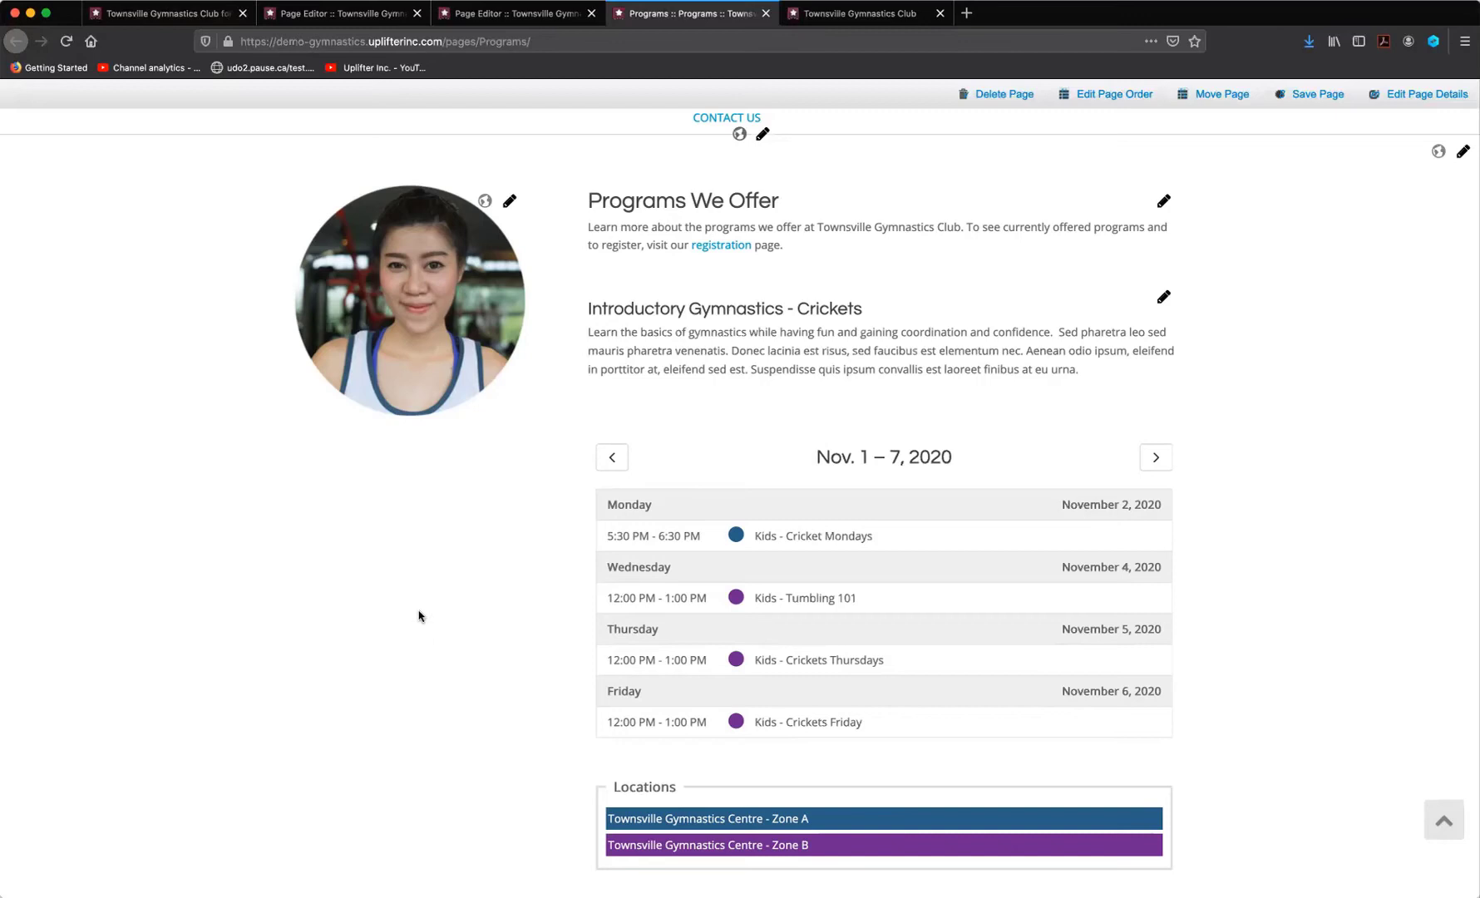
Switch to the admin Programs list, reload it and check the drop-in availability of Kids - Crickets Thursdays
click(829, 24)
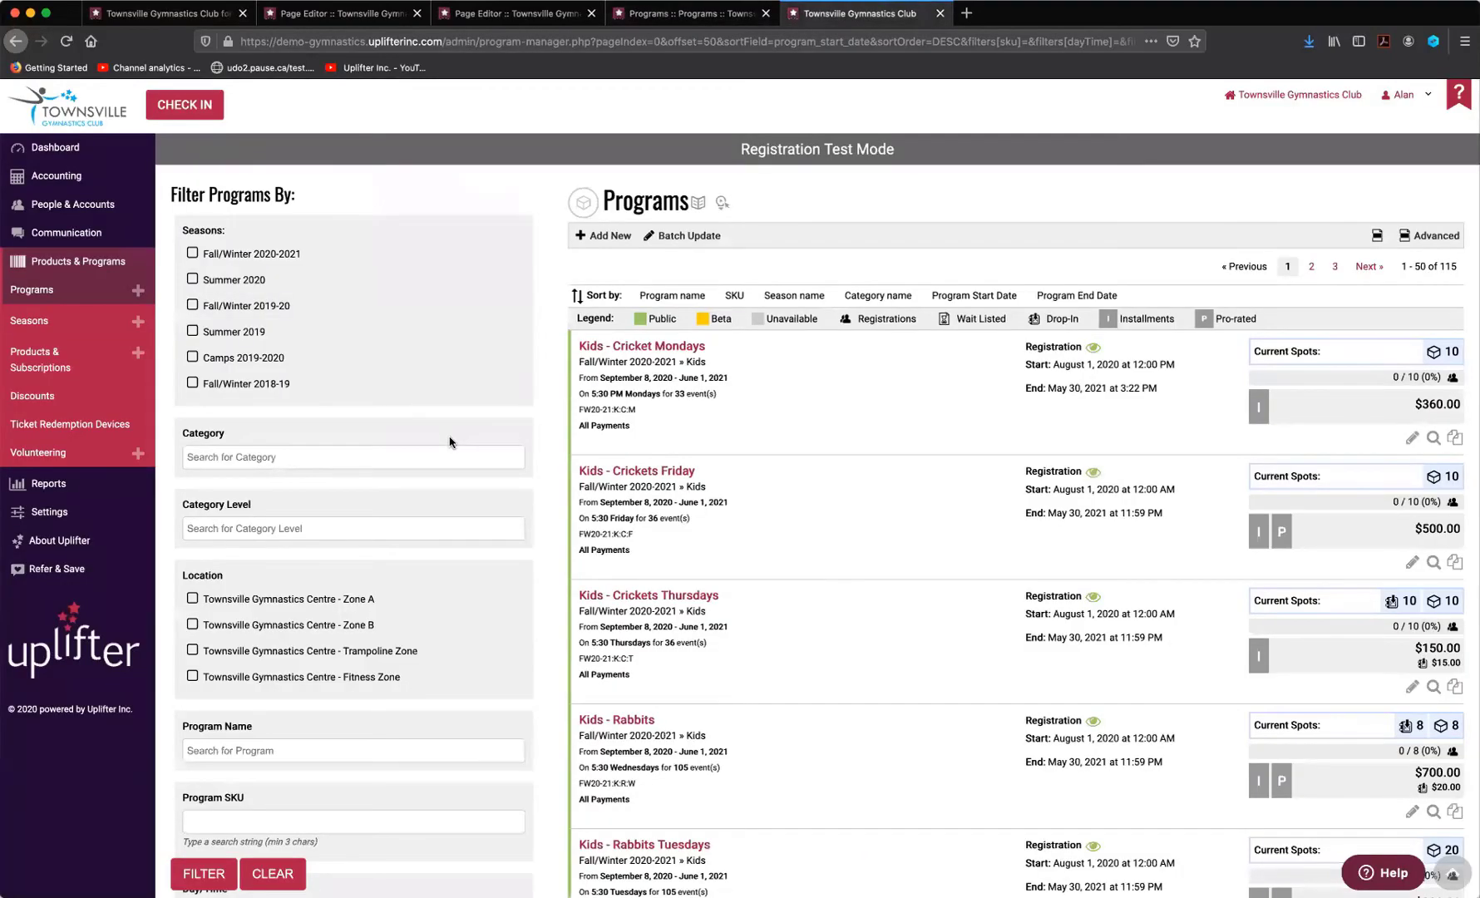
key(super+r)
scroll(775, 454, down, 2)
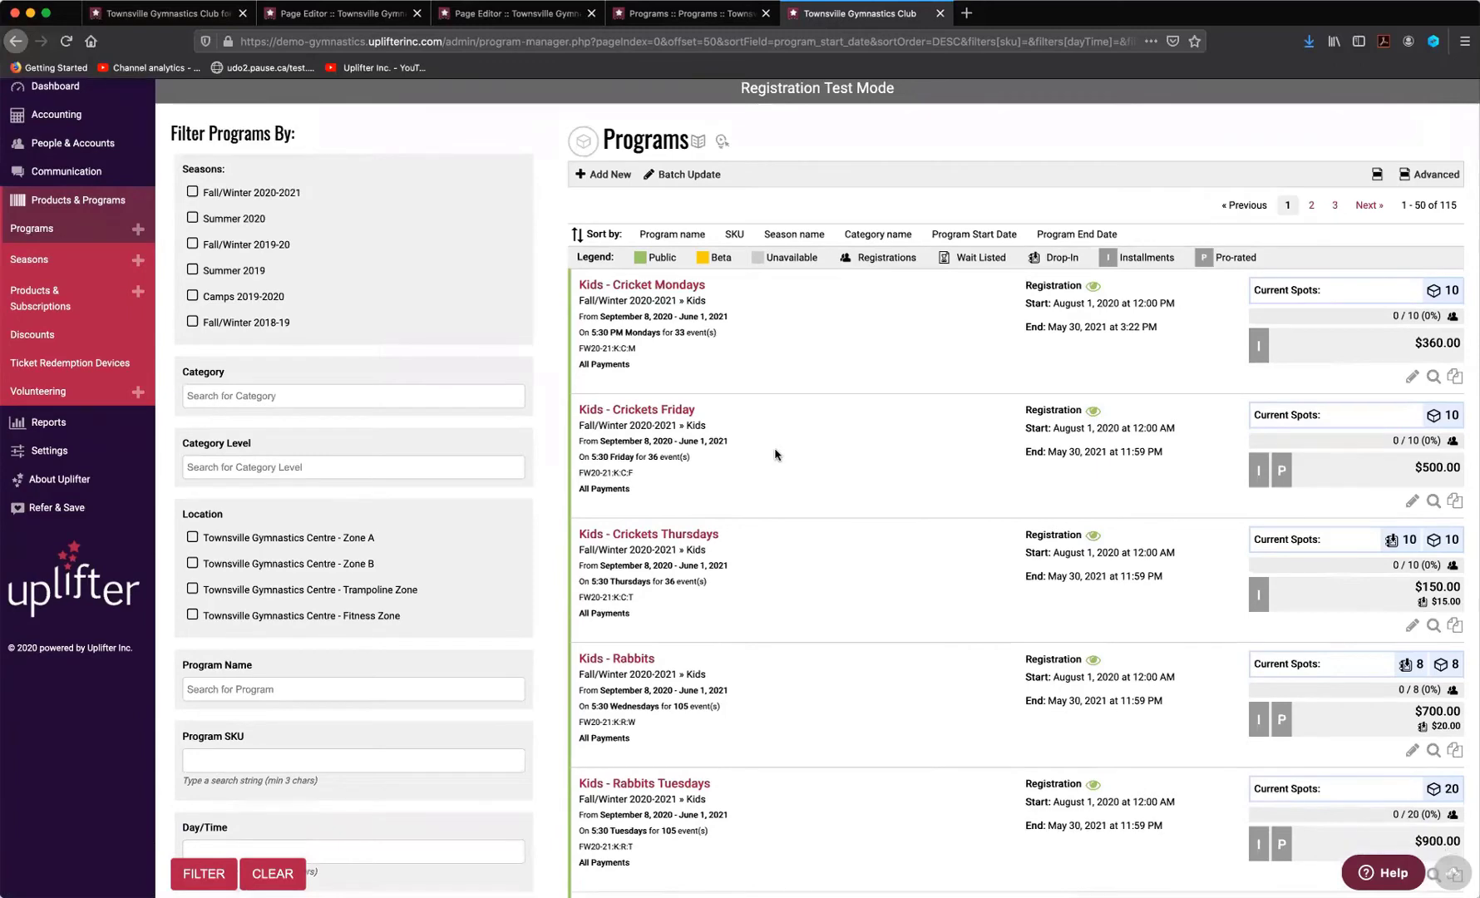
scroll(782, 441, down, 1)
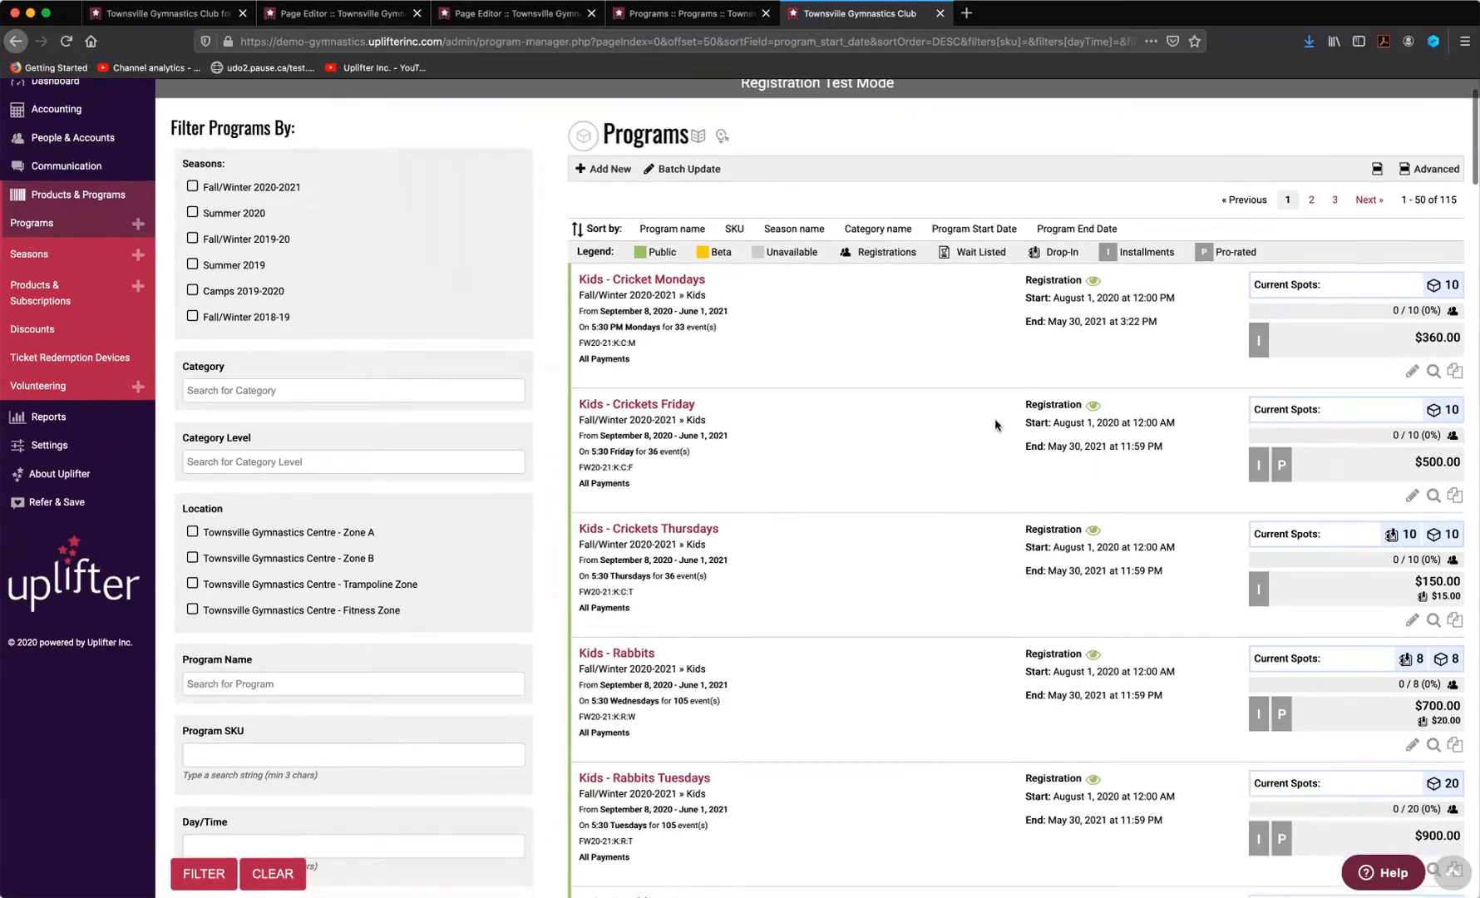
scroll(1207, 459, down, 5)
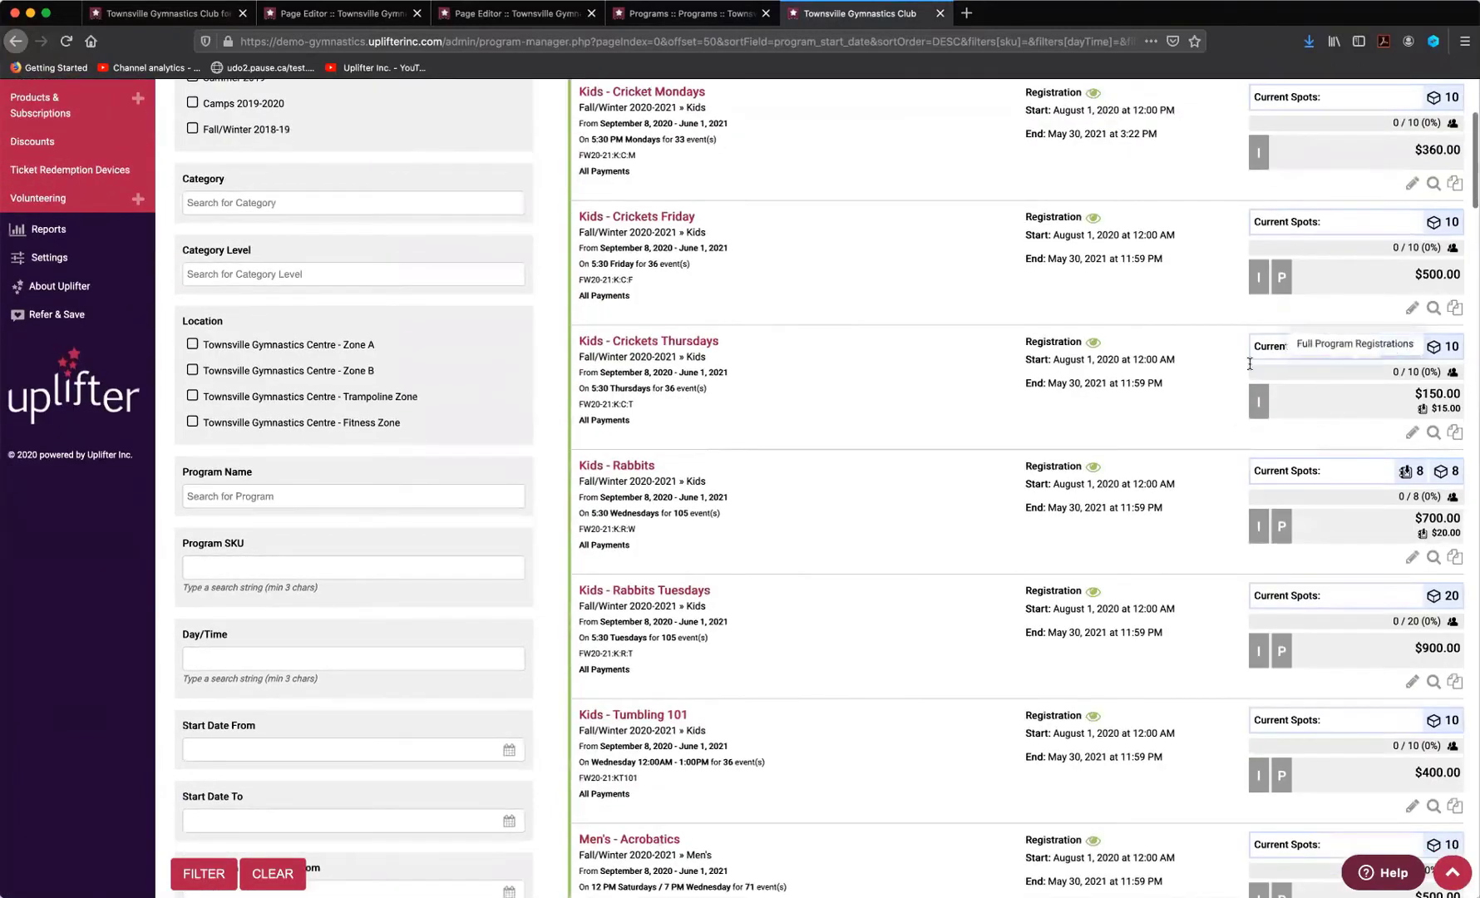
scroll(1263, 420, down, 1)
mouse_move(1401, 347)
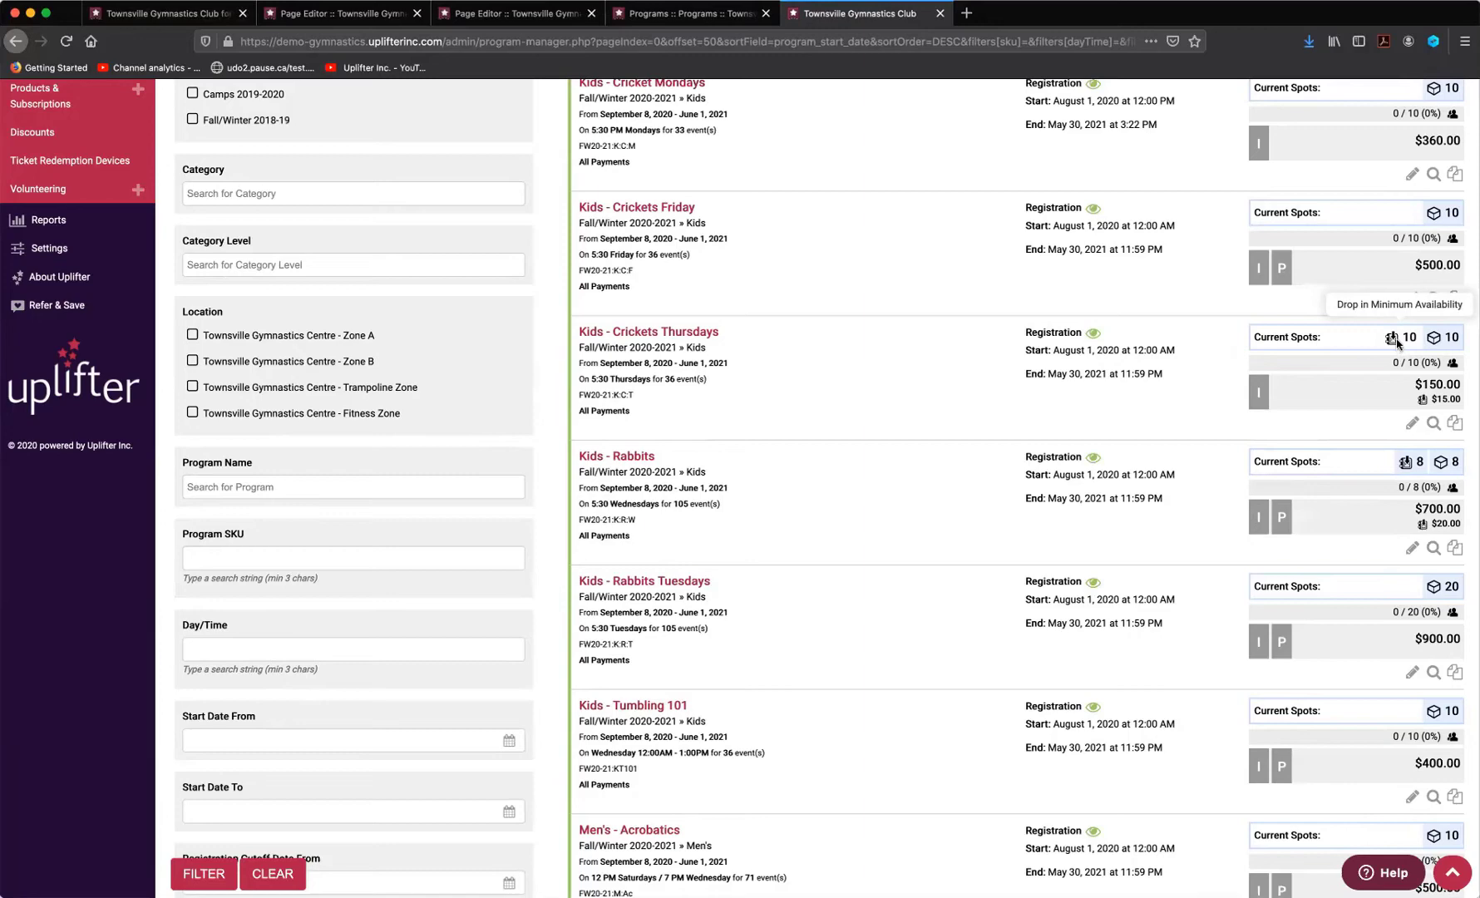
Review the drop-in spots and prices of the remaining Fall/Winter 2020-2021 programs, from Kids - Rabbits to Women's - Recreational
scroll(1397, 341, down, 5)
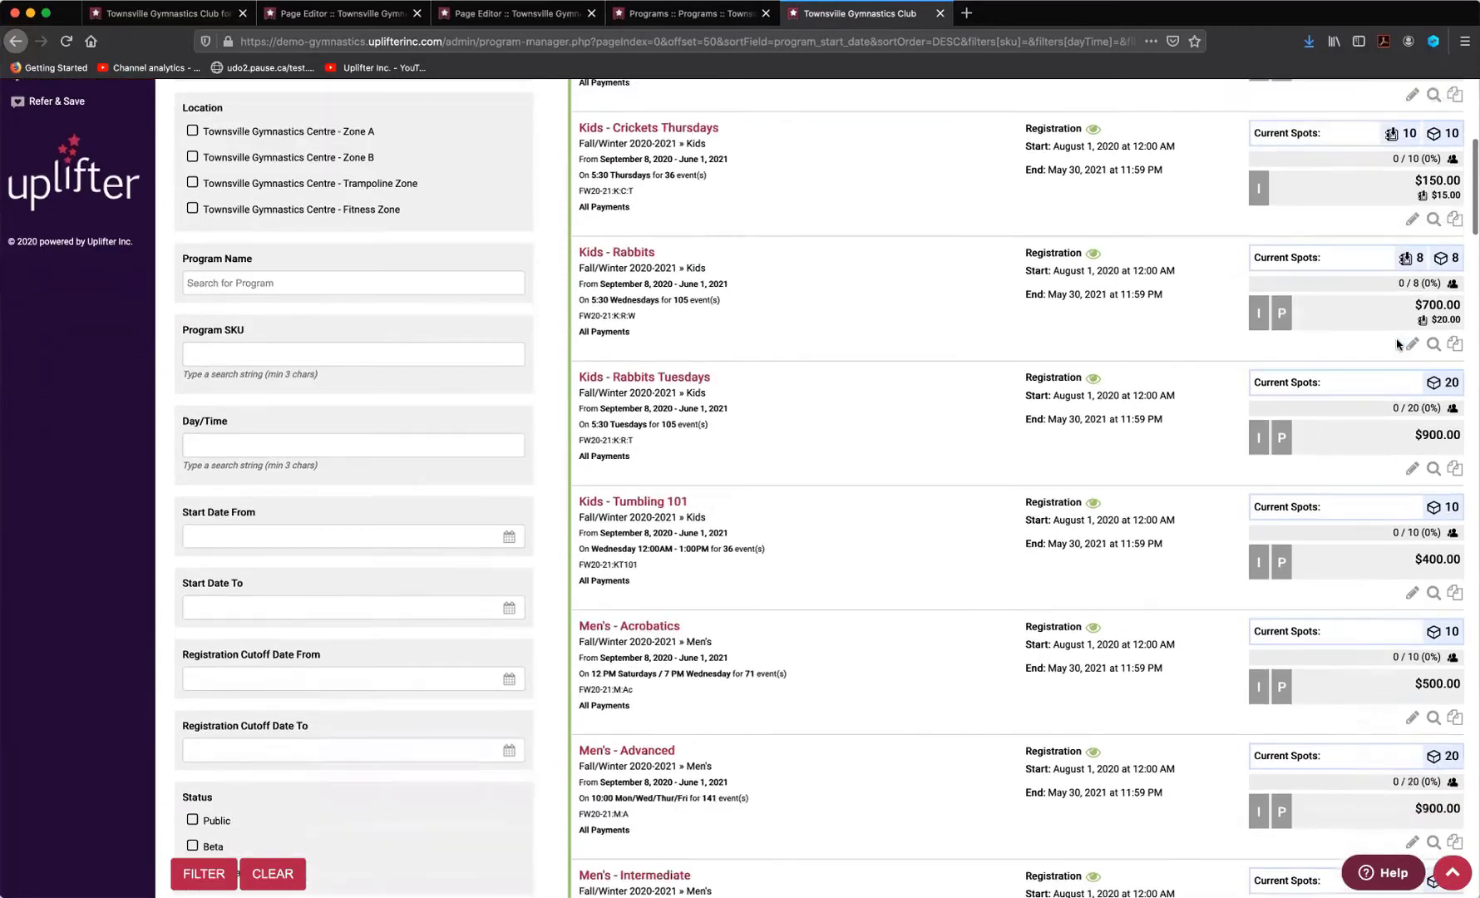
scroll(1397, 344, down, 15)
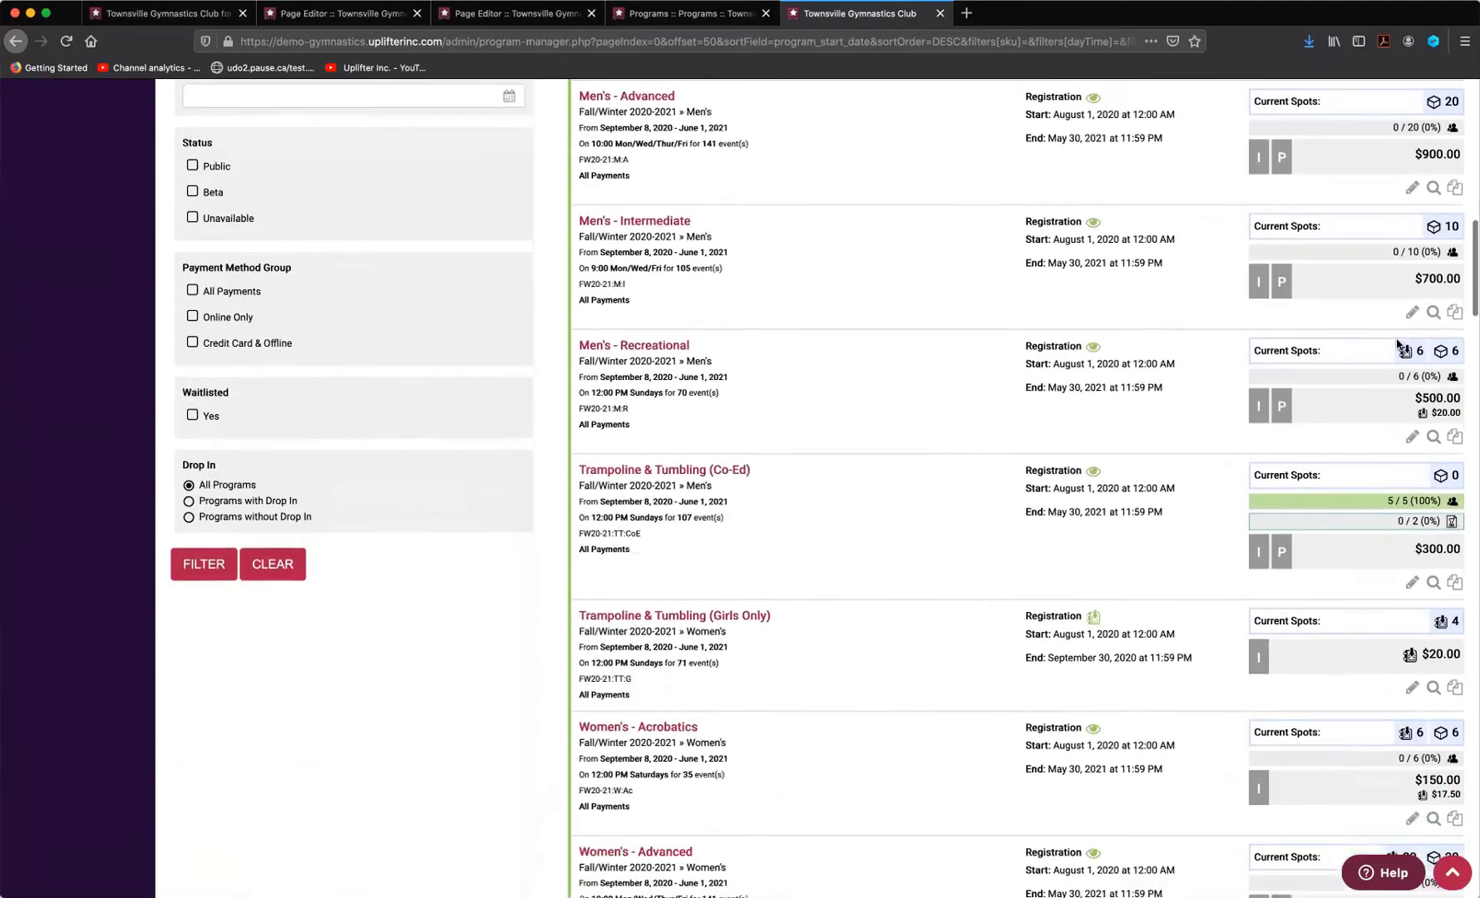
scroll(1397, 343, down, 4)
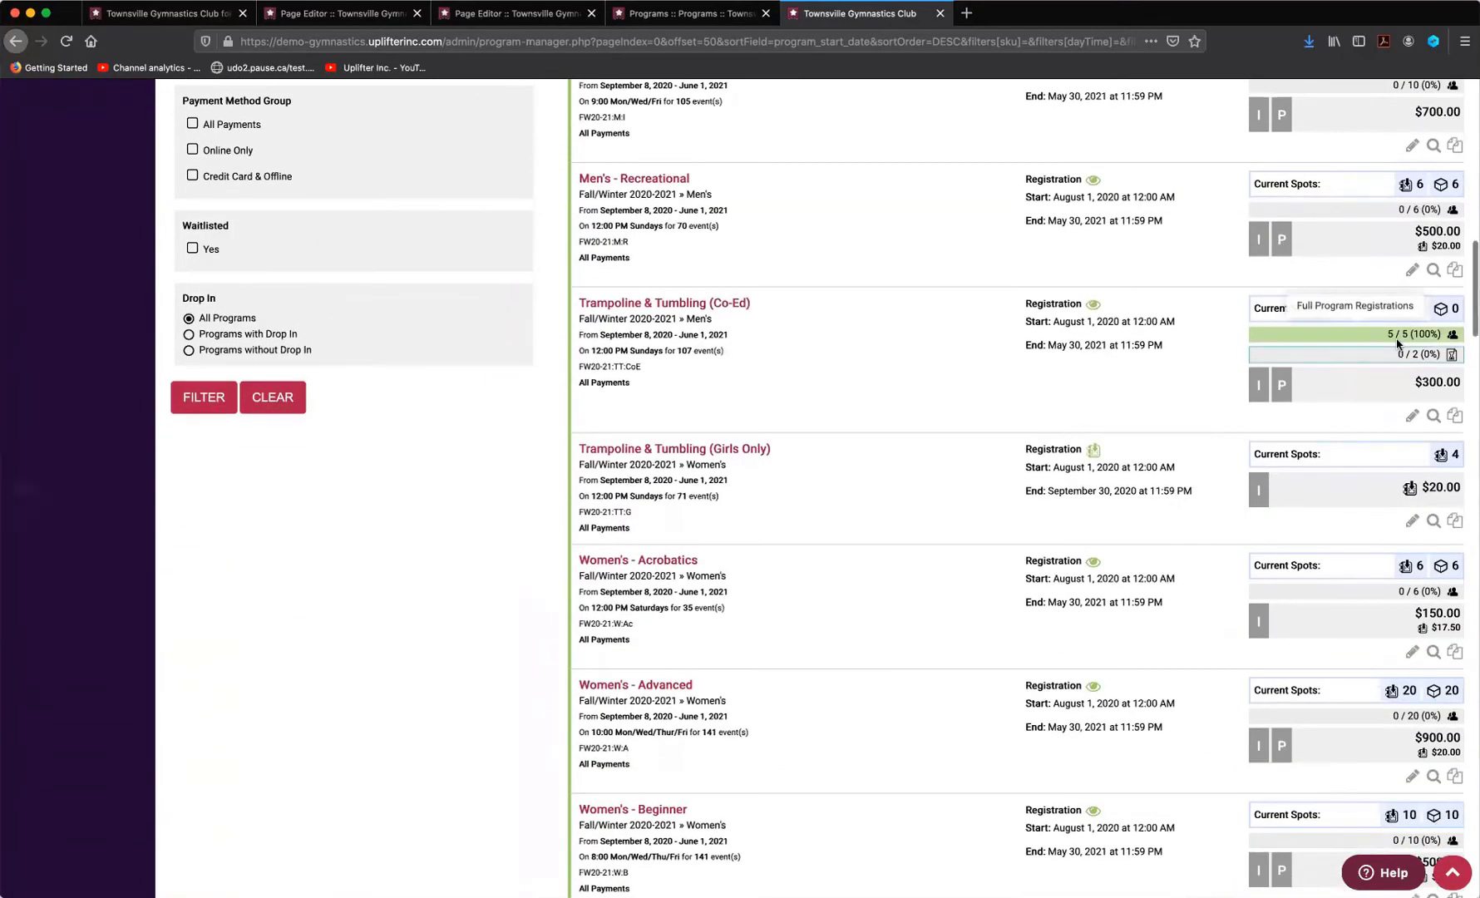
scroll(1197, 480, down, 6)
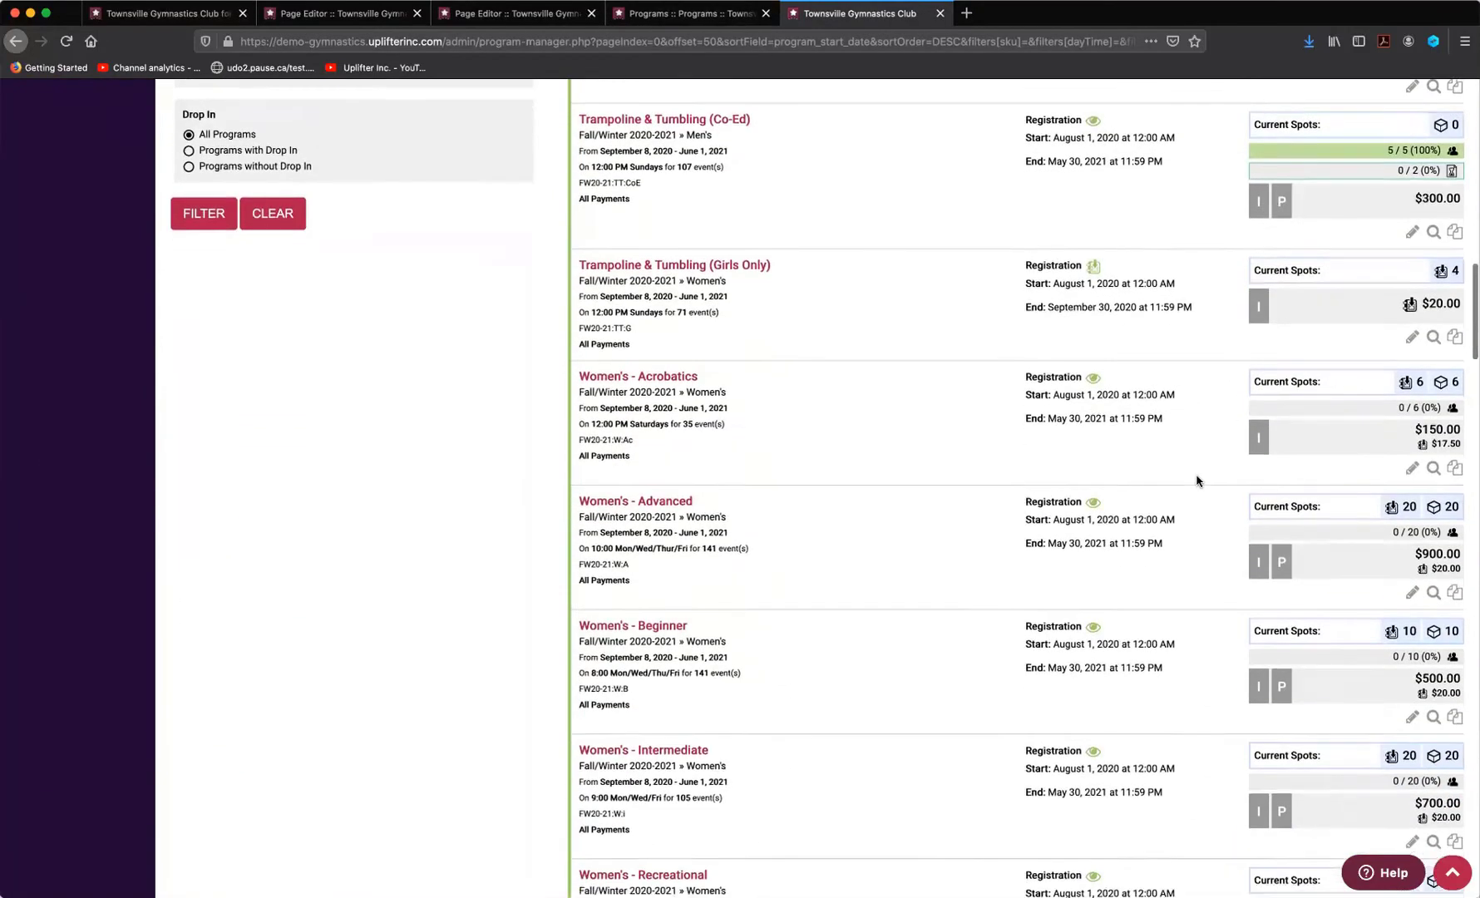
scroll(1198, 481, down, 8)
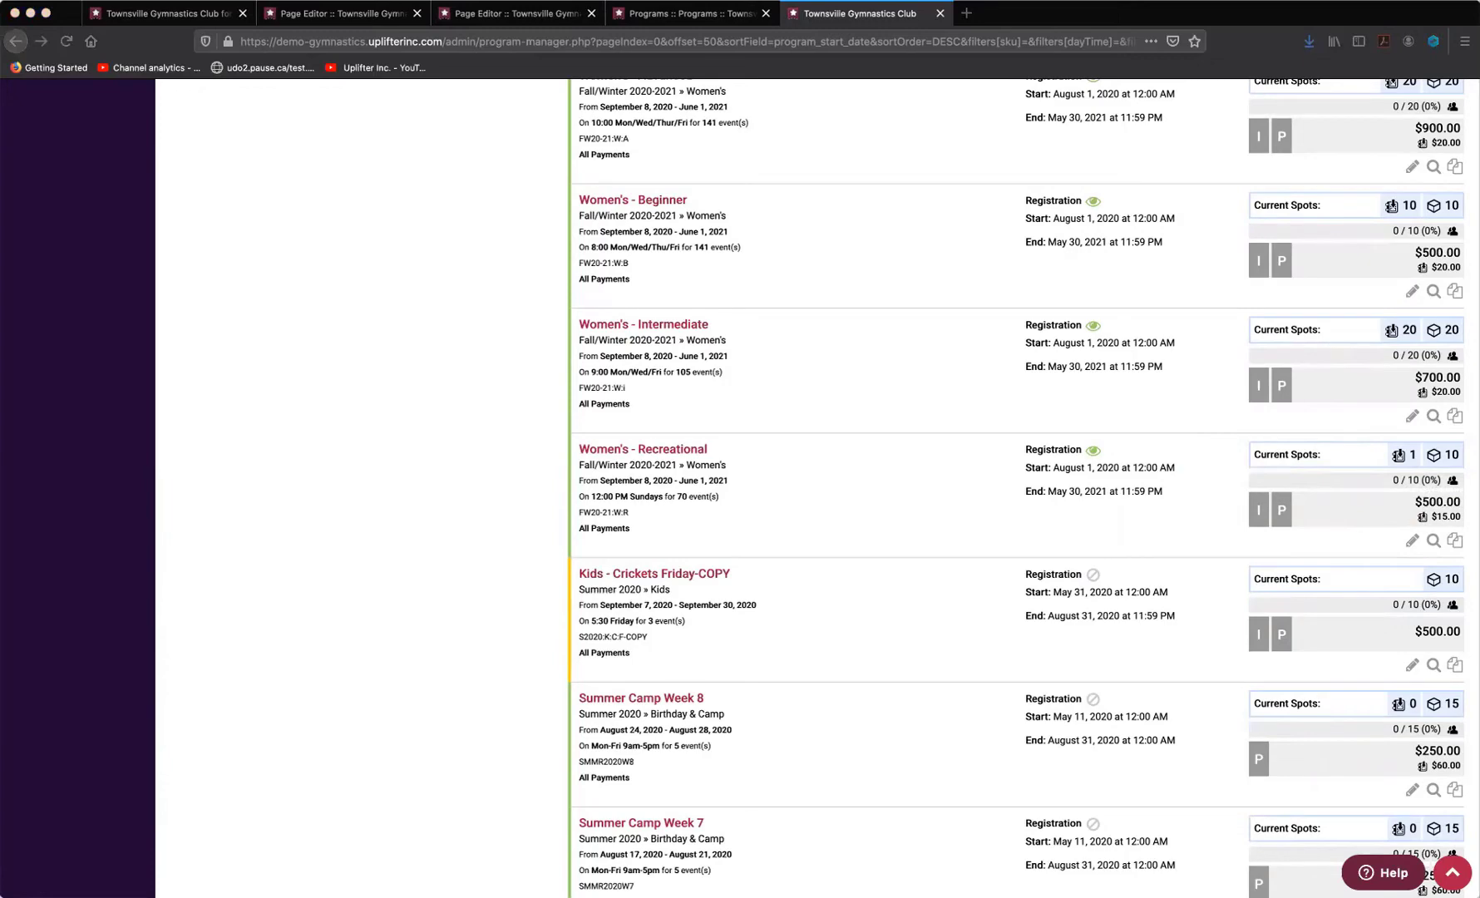
Find the program with SKU FW20-21:M:Ac in the list and open Men's - Acrobatics for editing
key(super+f)
text(FW20-21:M:Ac)
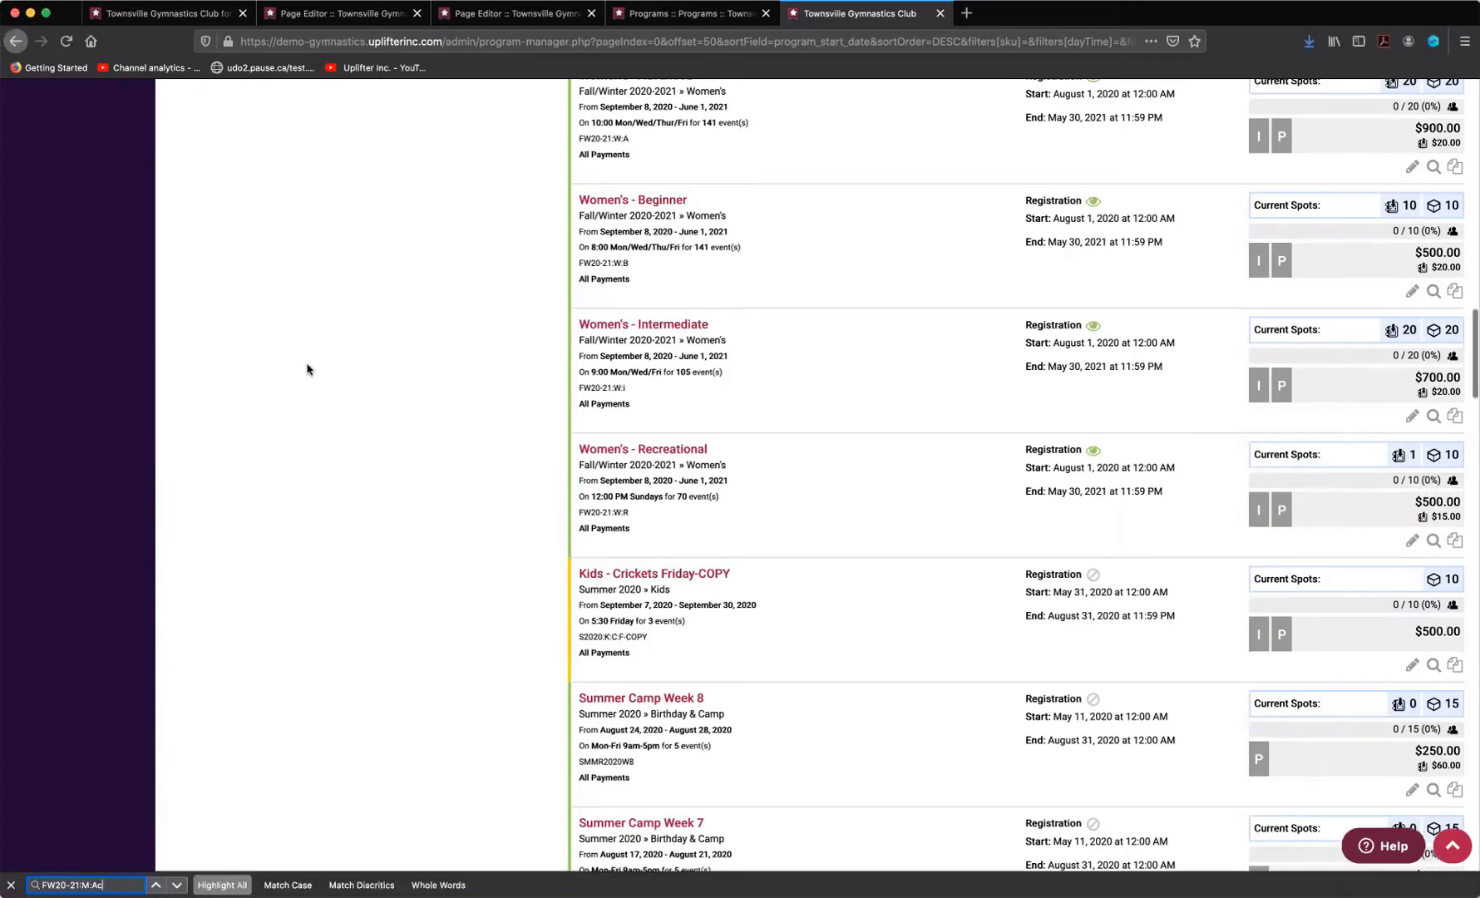
click(808, 469)
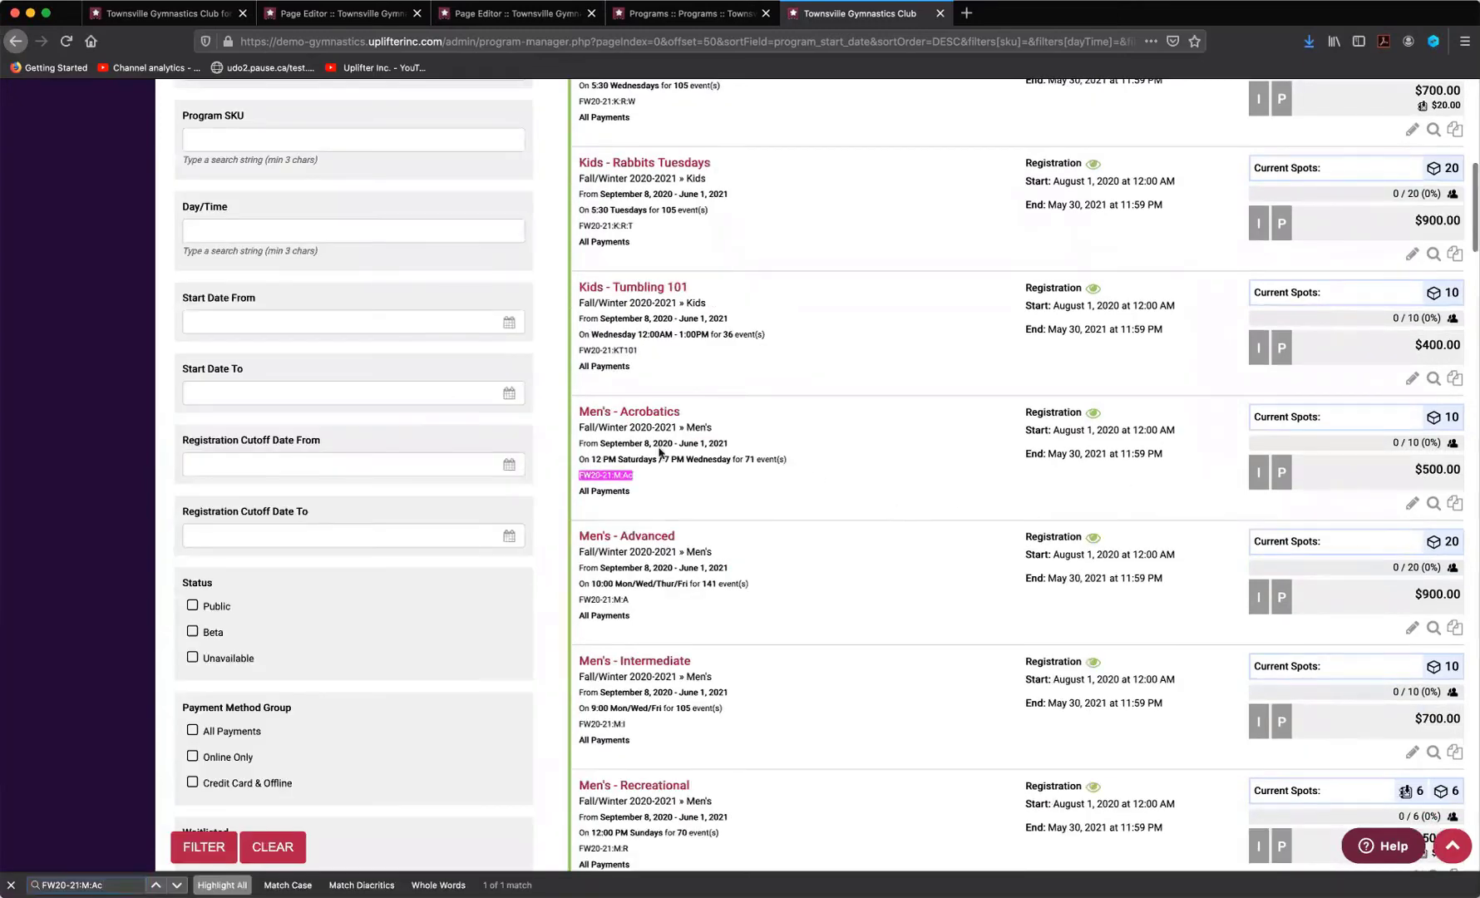
click(1412, 504)
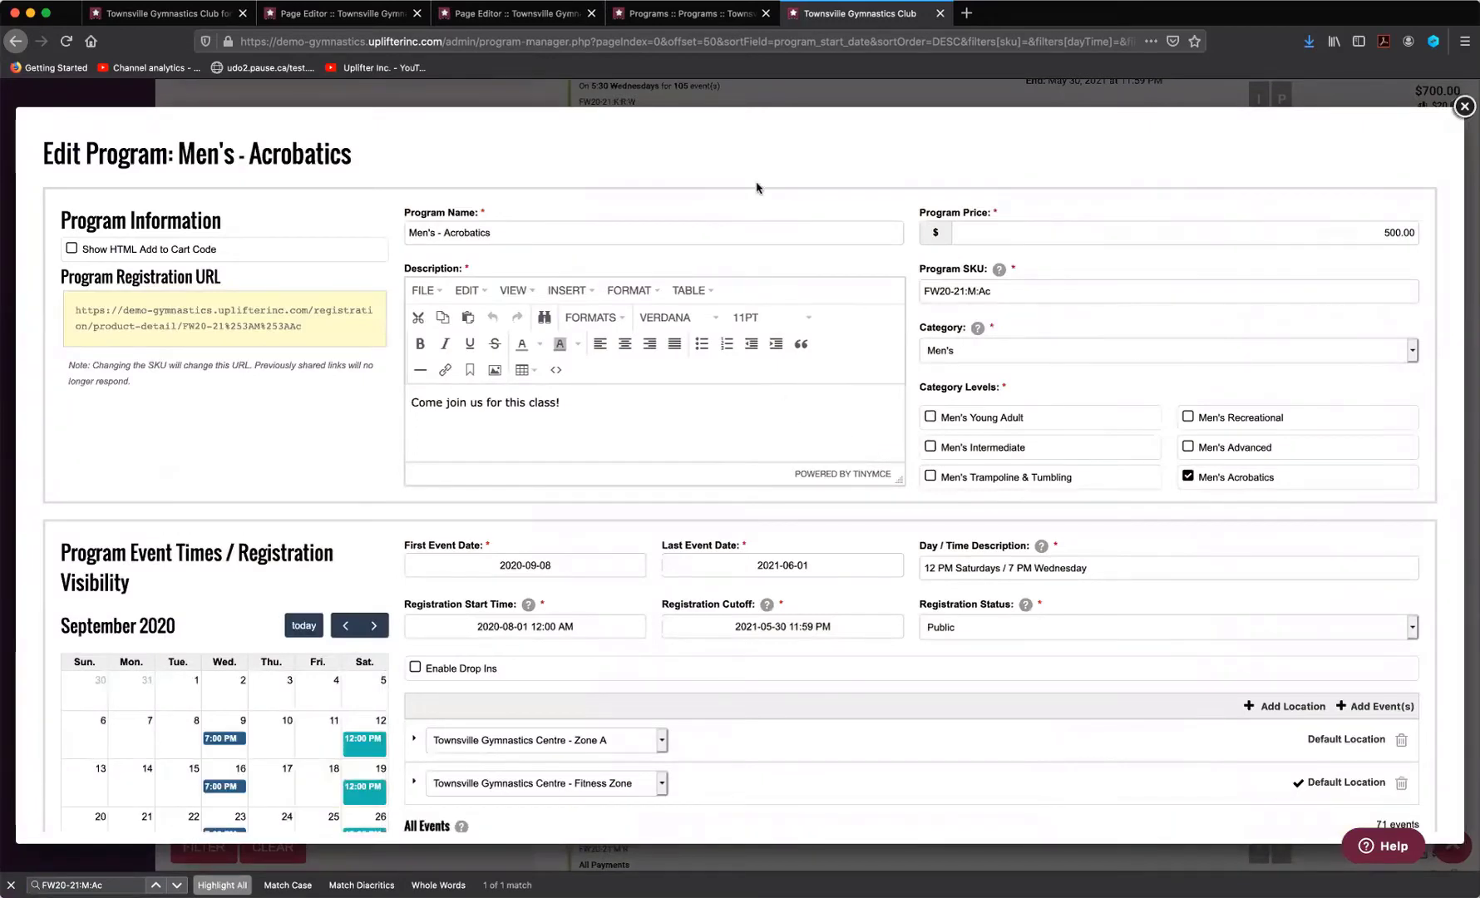
Enable drop-ins for the Men's - Acrobatics program with a drop-in event price of $25
scroll(757, 187, down, 1)
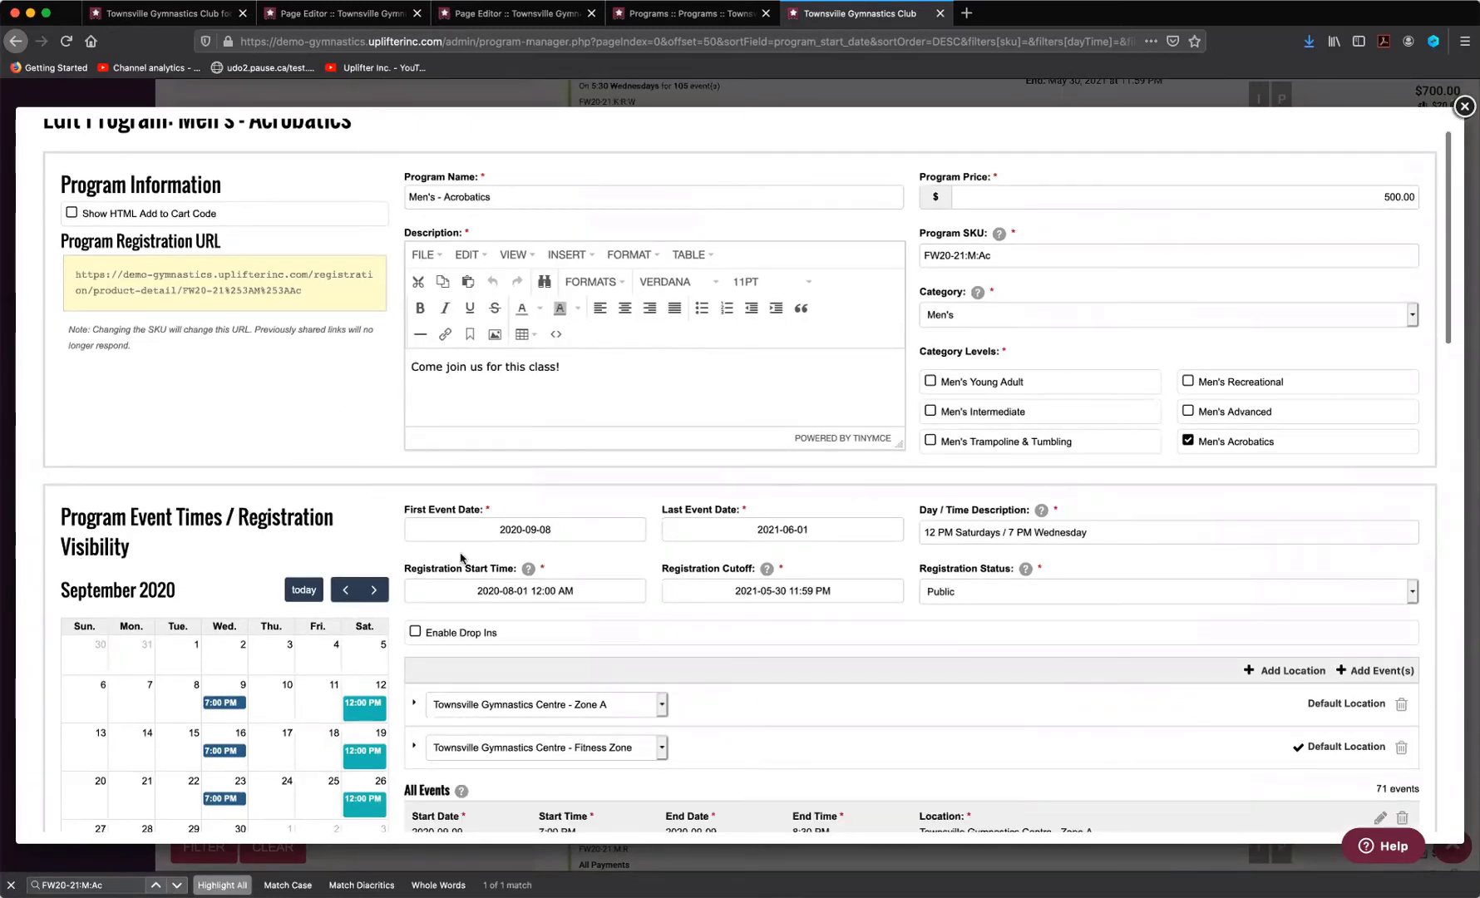
scroll(508, 601, down, 1)
scroll(508, 600, down, 2)
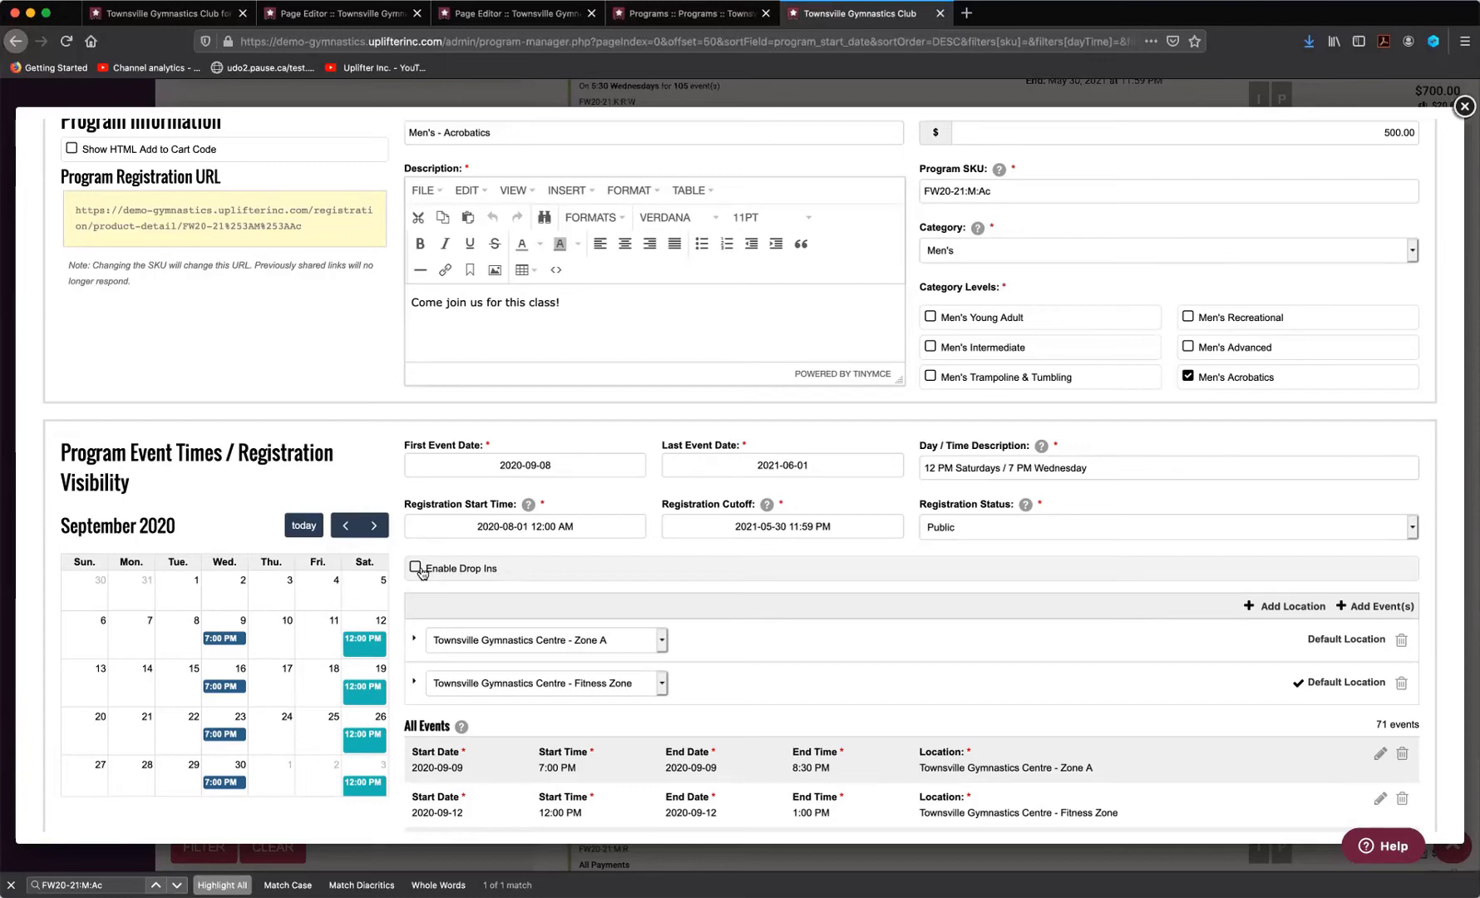
scroll(422, 572, down, 1)
click(416, 545)
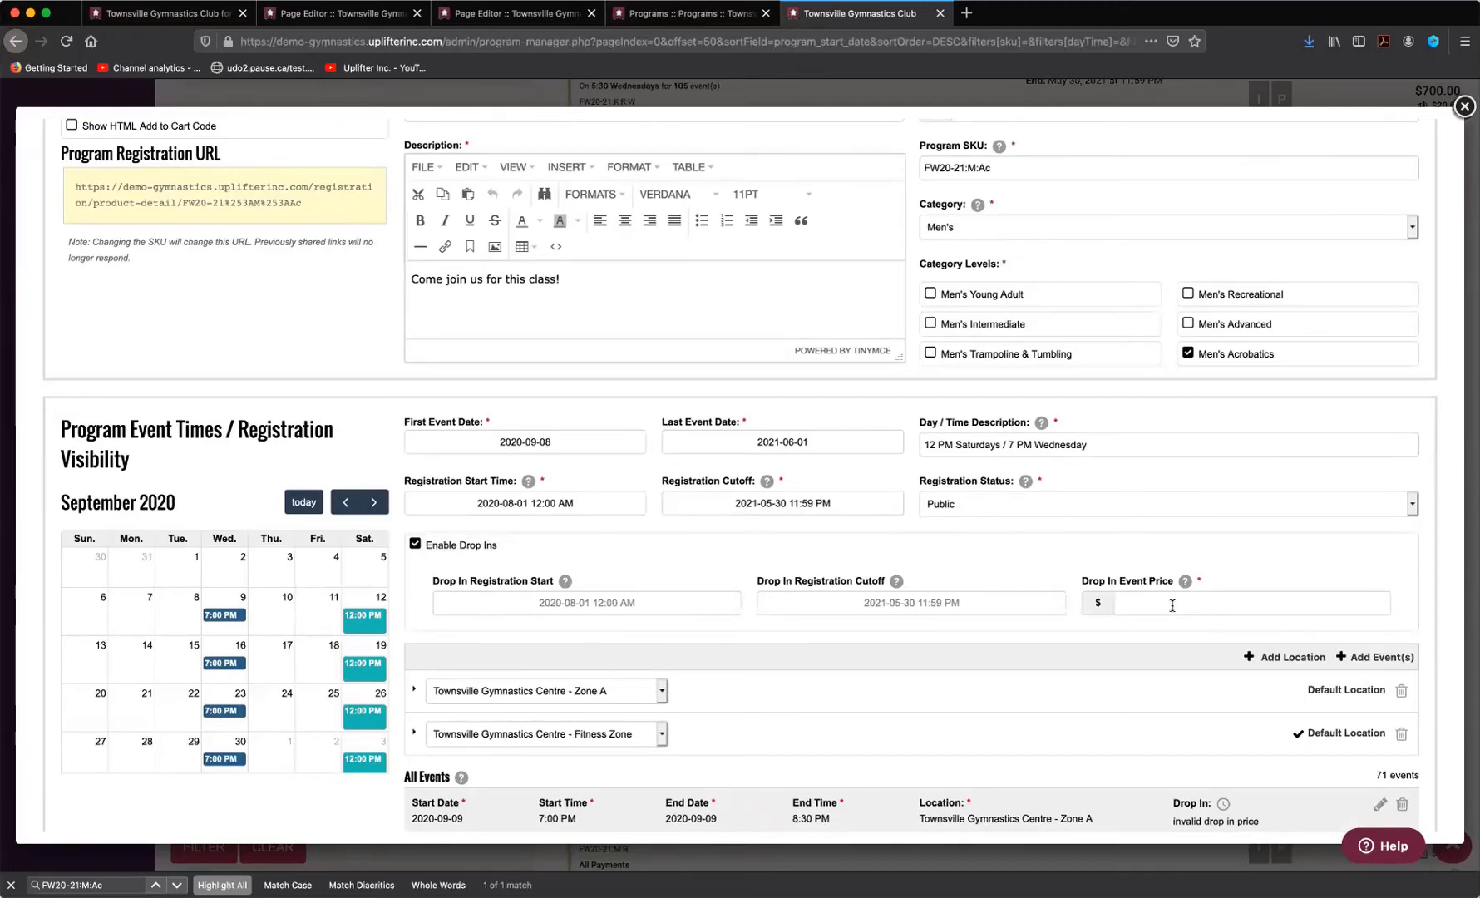
click(1172, 605)
text(25)
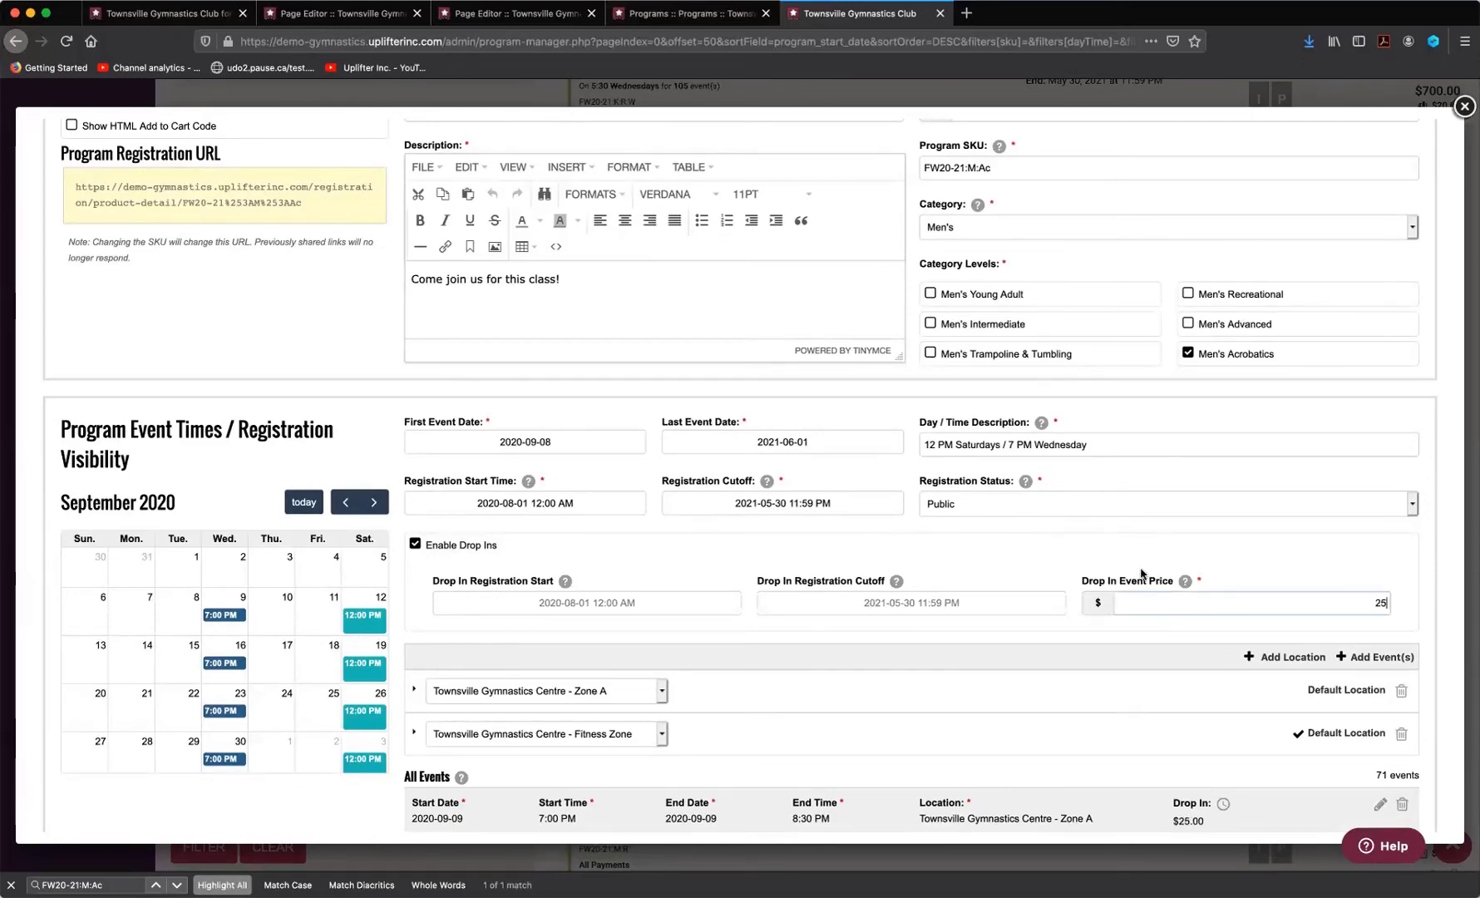
click(1159, 557)
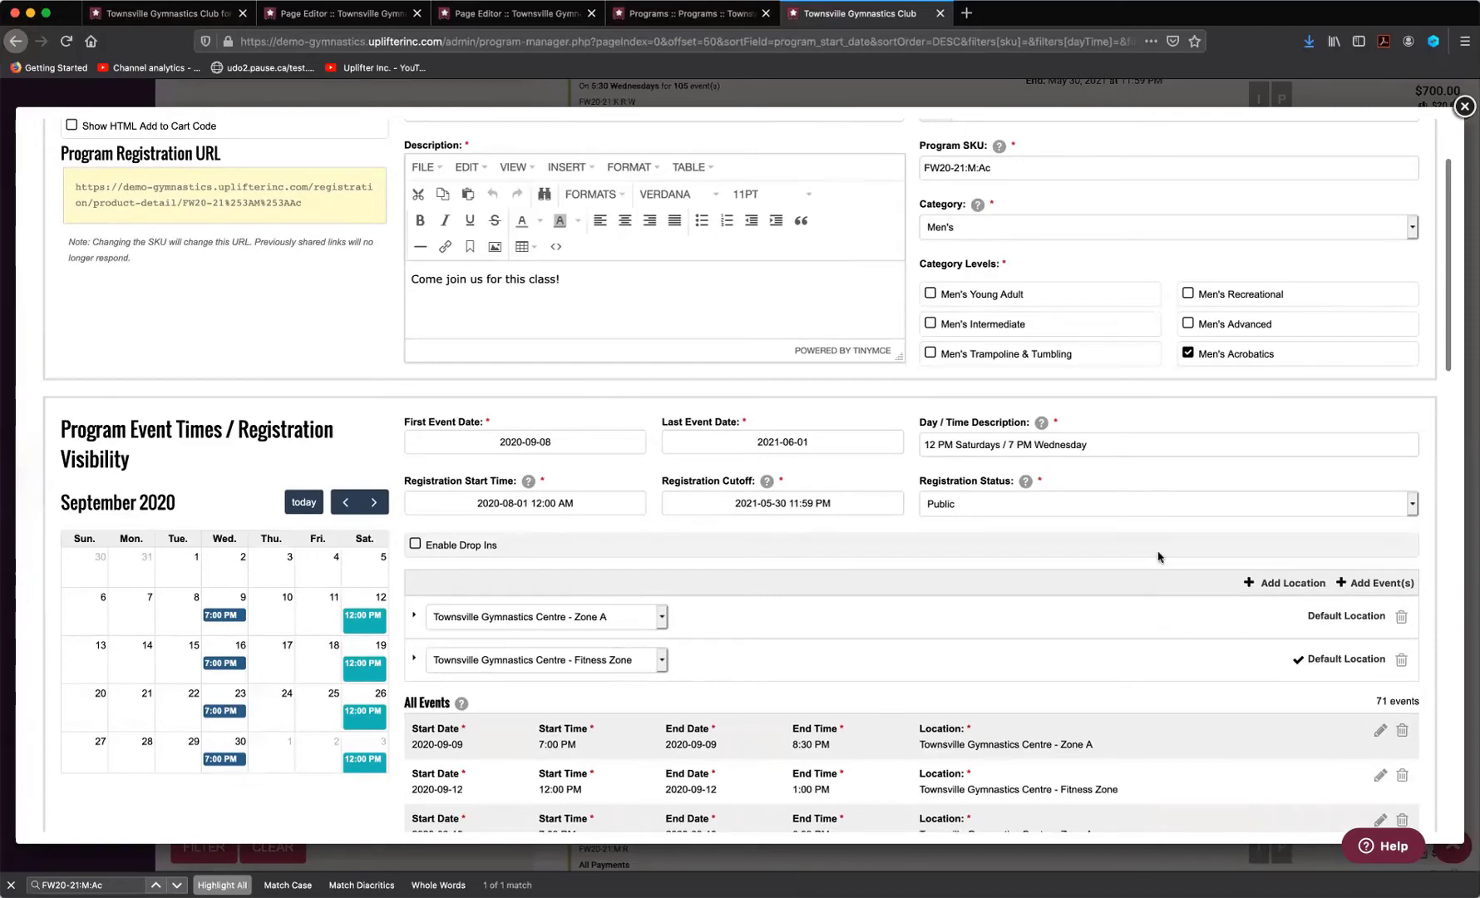
click(466, 545)
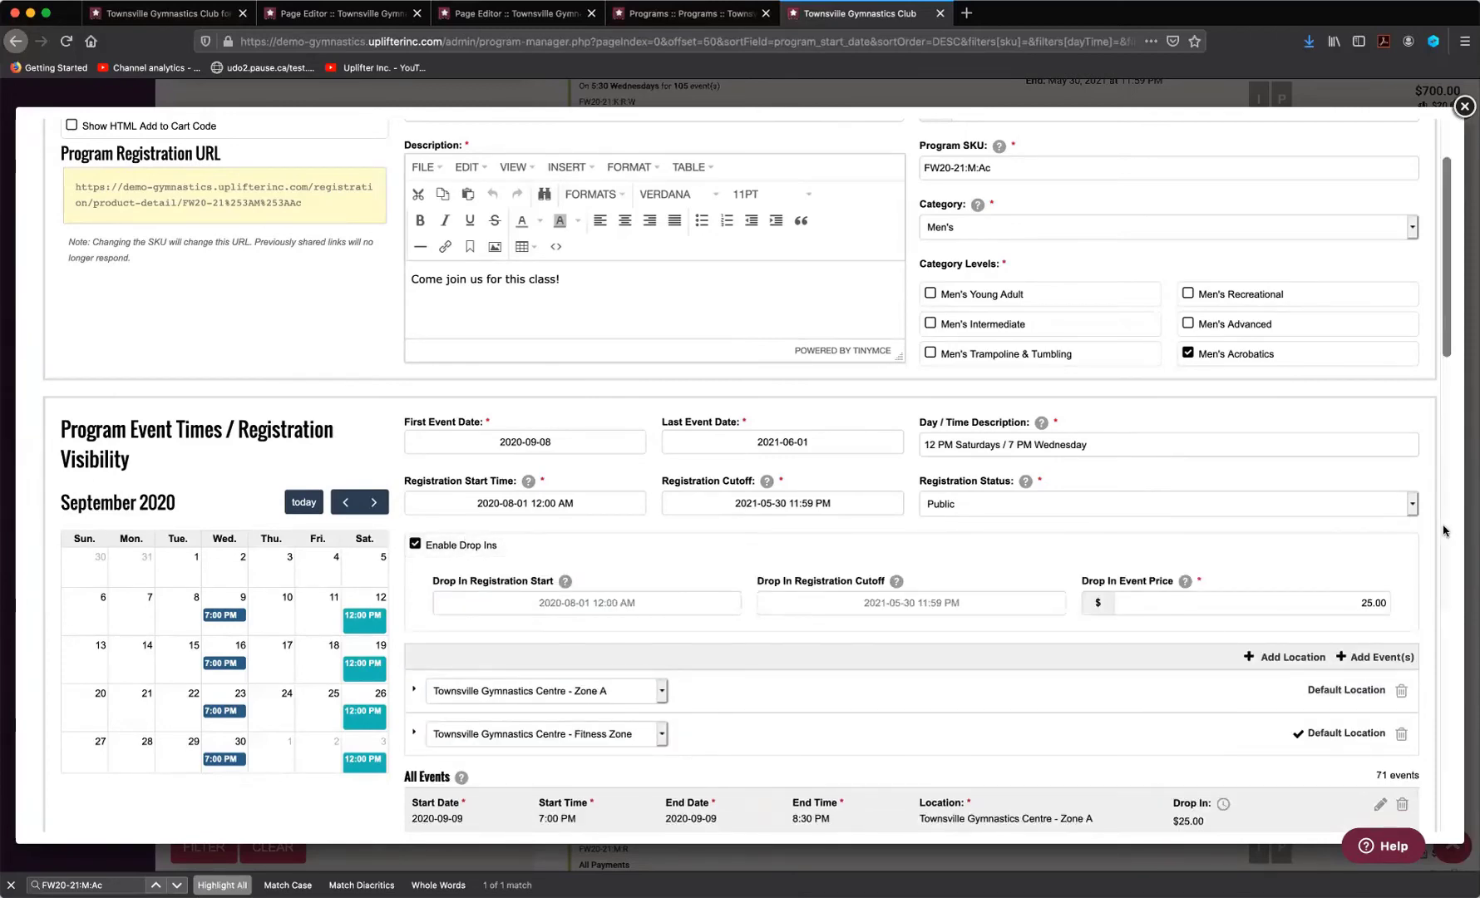
Read the help note on the drop-in registration start and set the start to -1 week
scroll(1437, 539, down, 3)
scroll(1437, 539, down, 1)
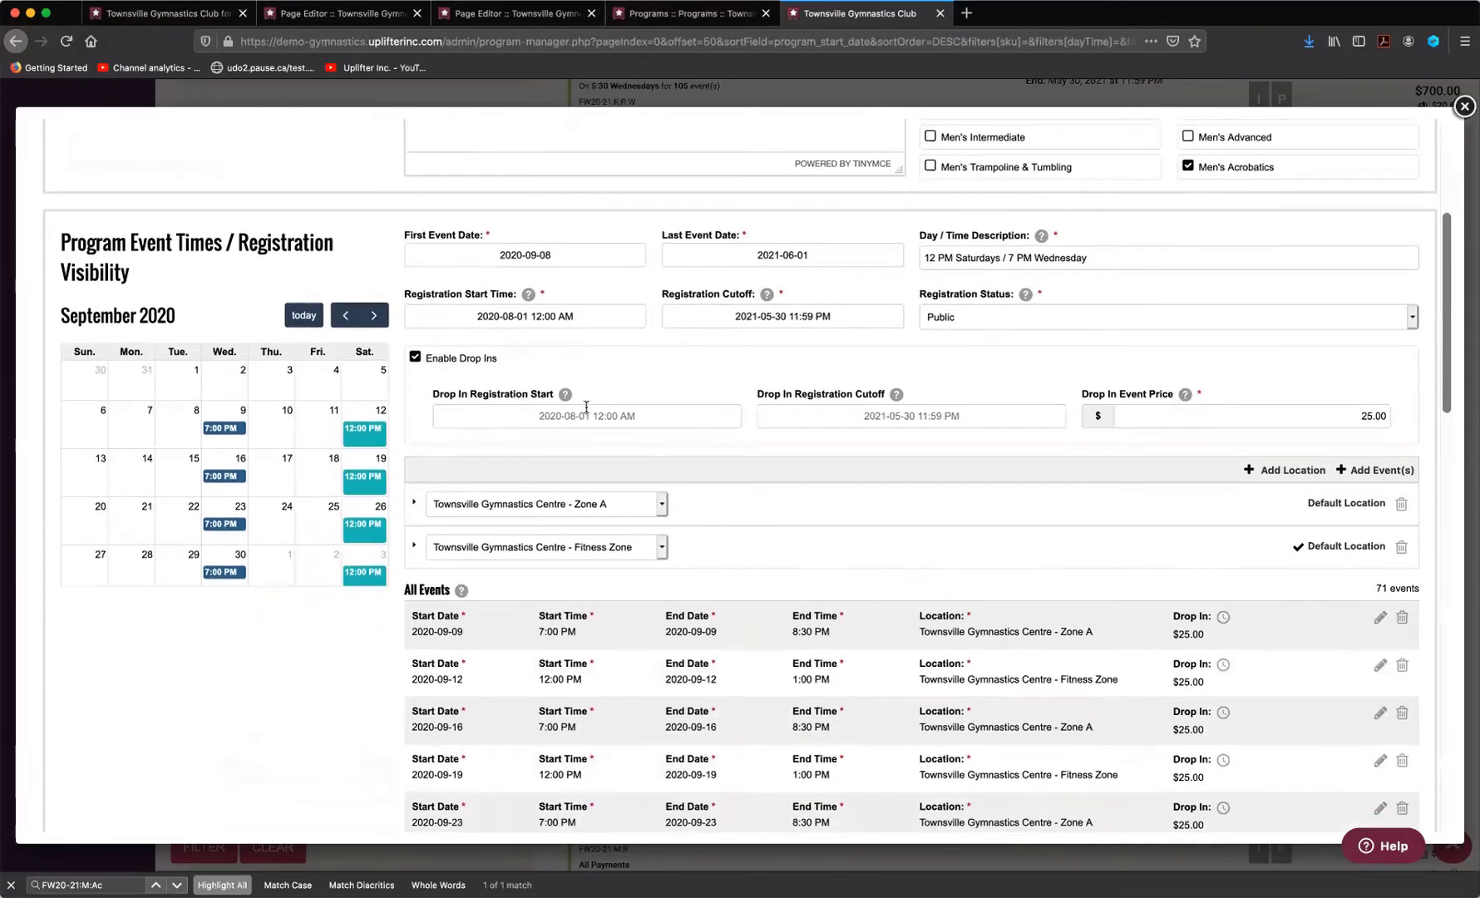
mouse_move(564, 394)
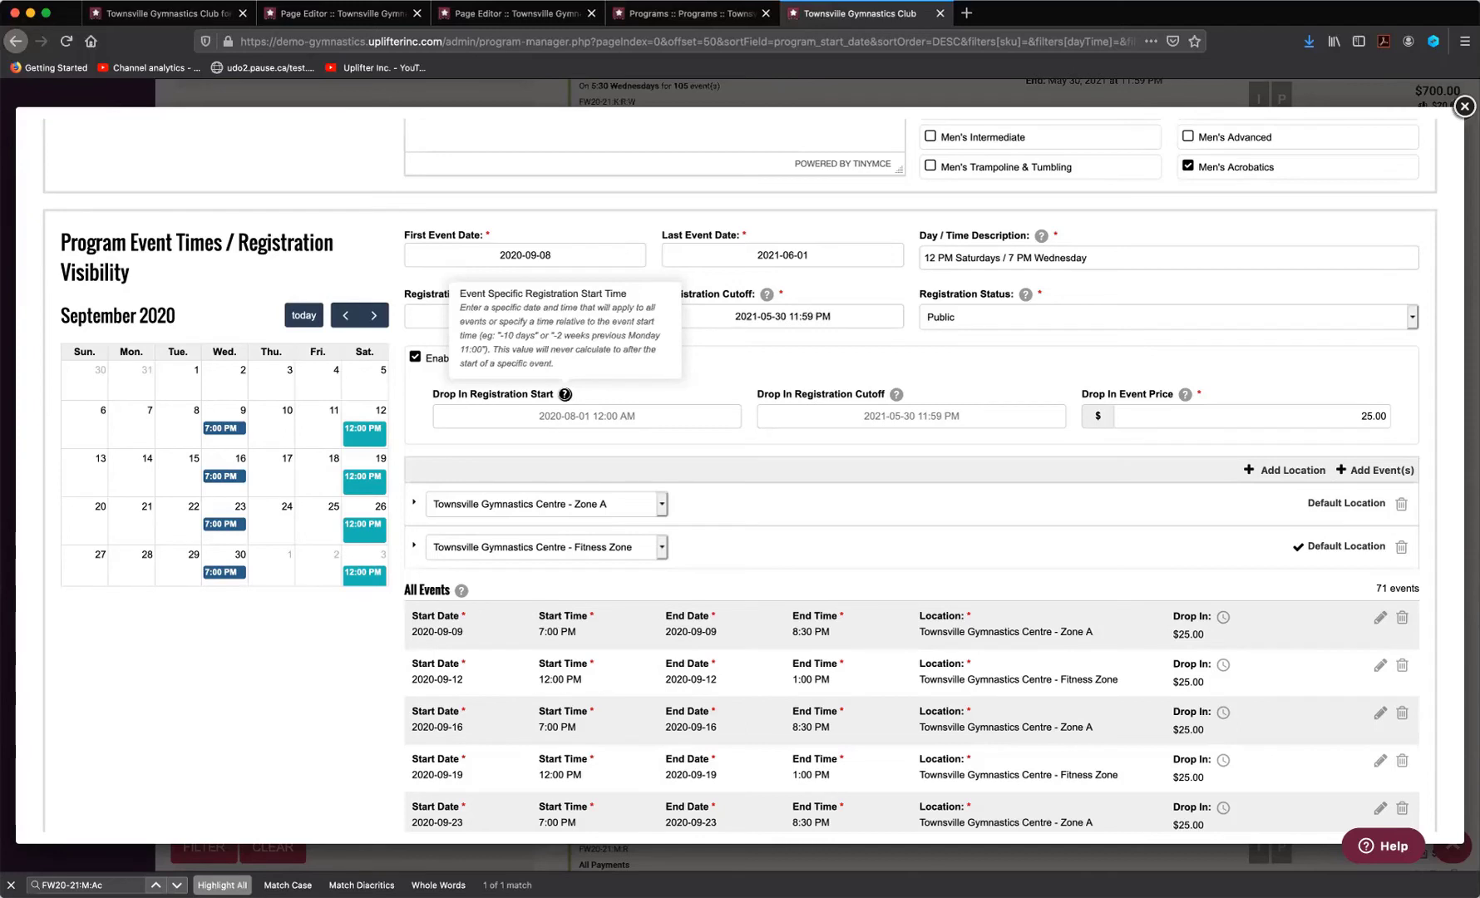
click(575, 413)
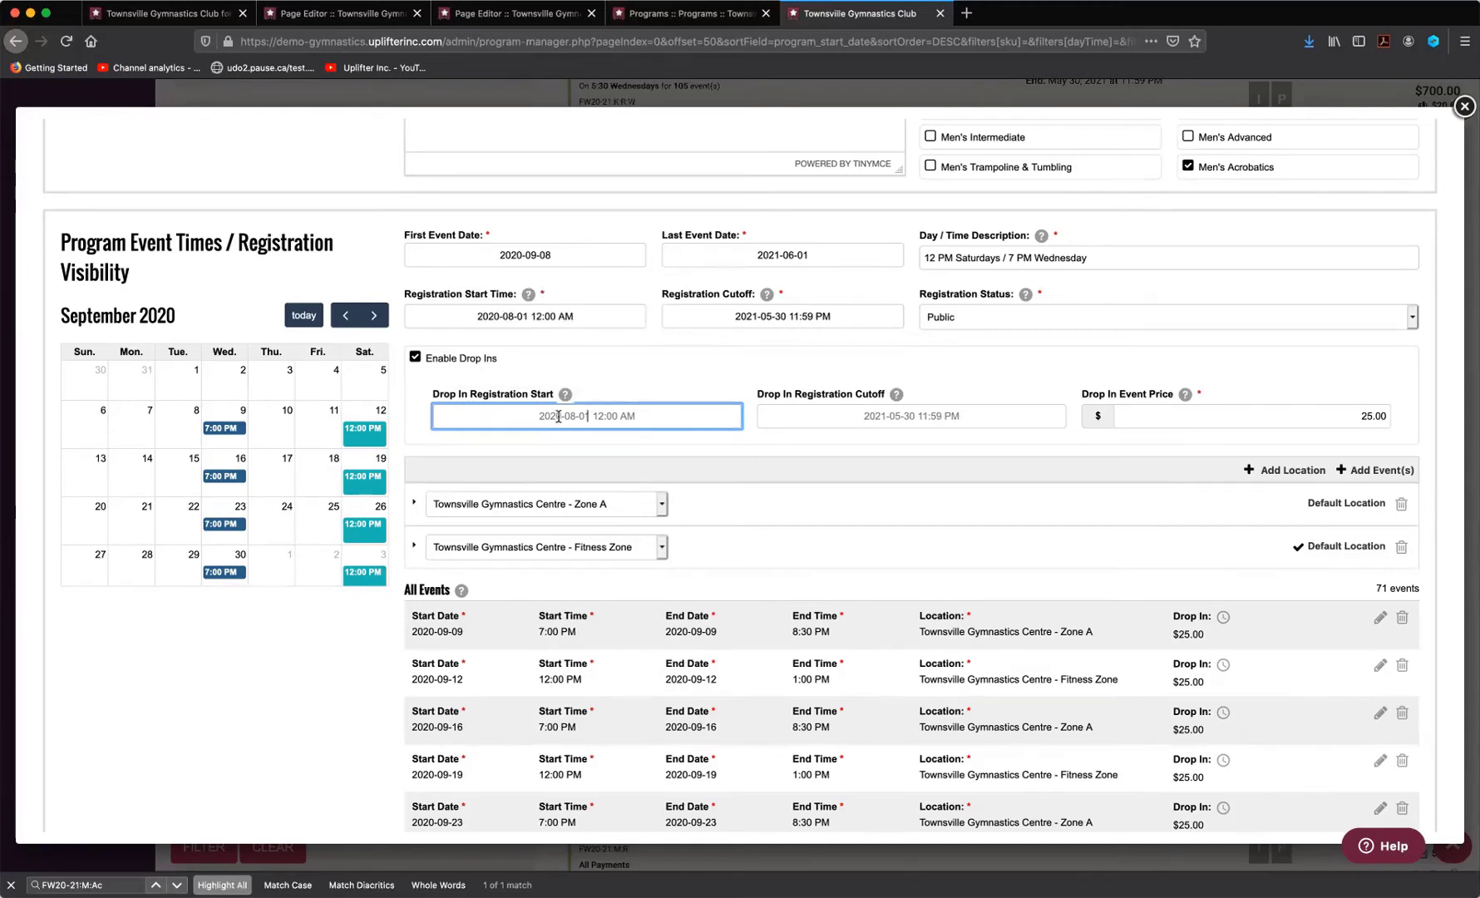
text(-1 week)
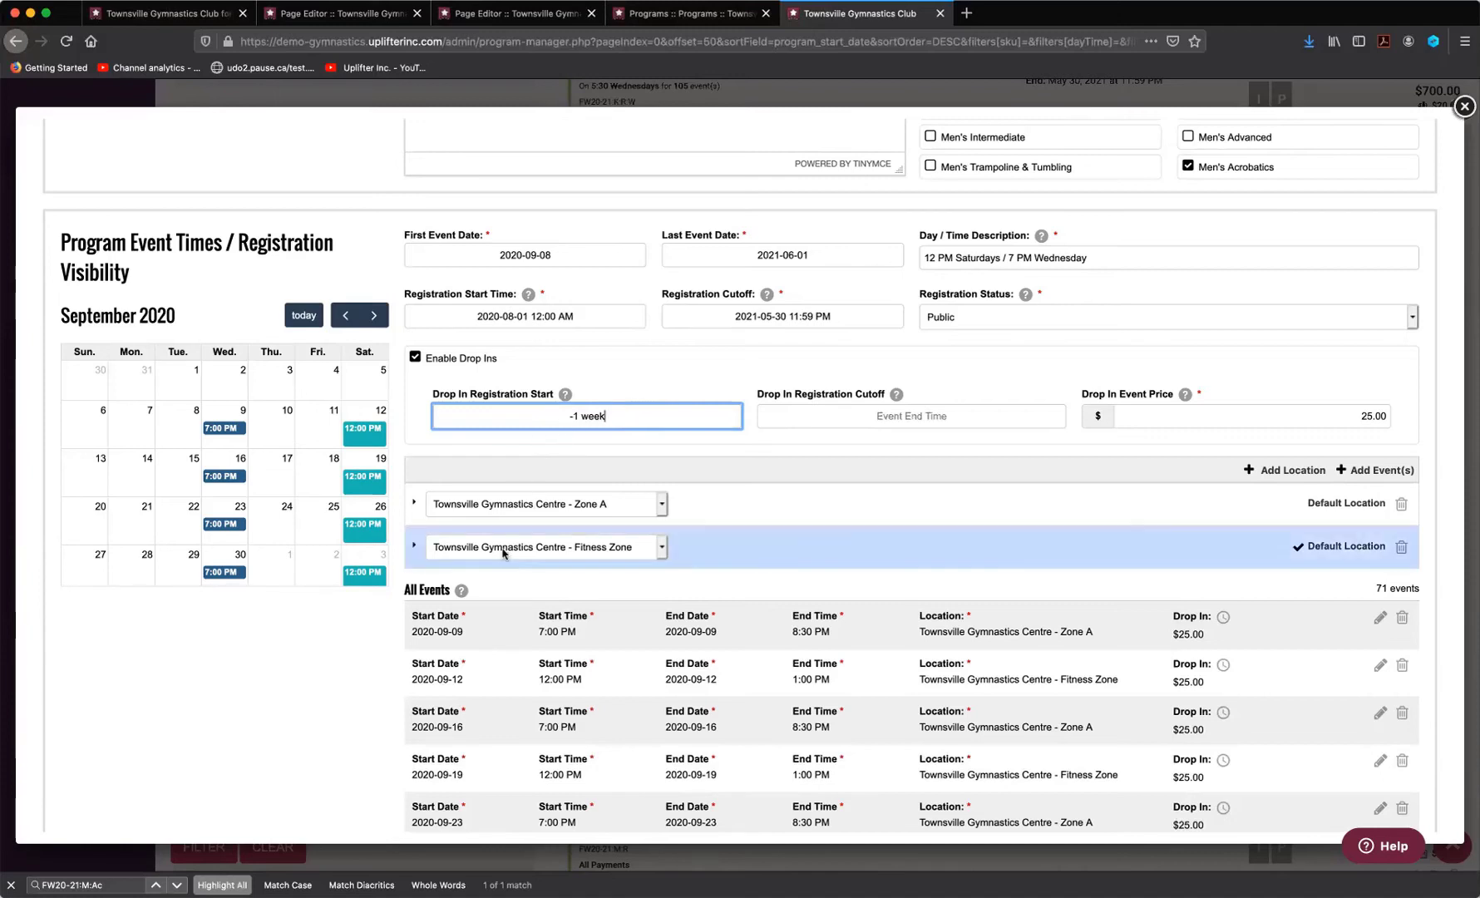
Set the drop-in registration cutoff to -4 hours
click(930, 415)
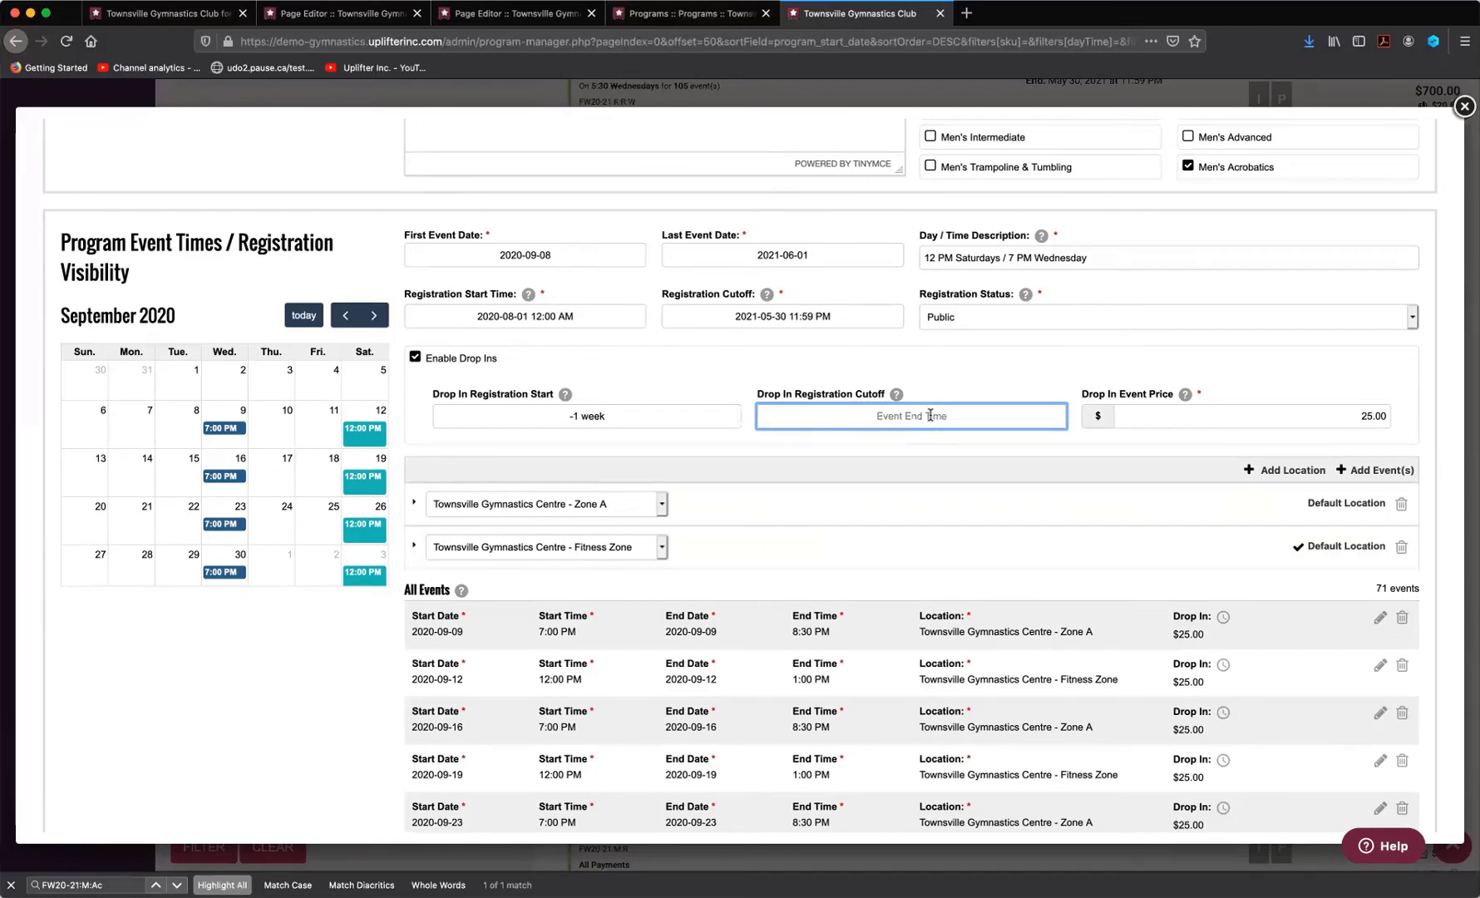
text(-)
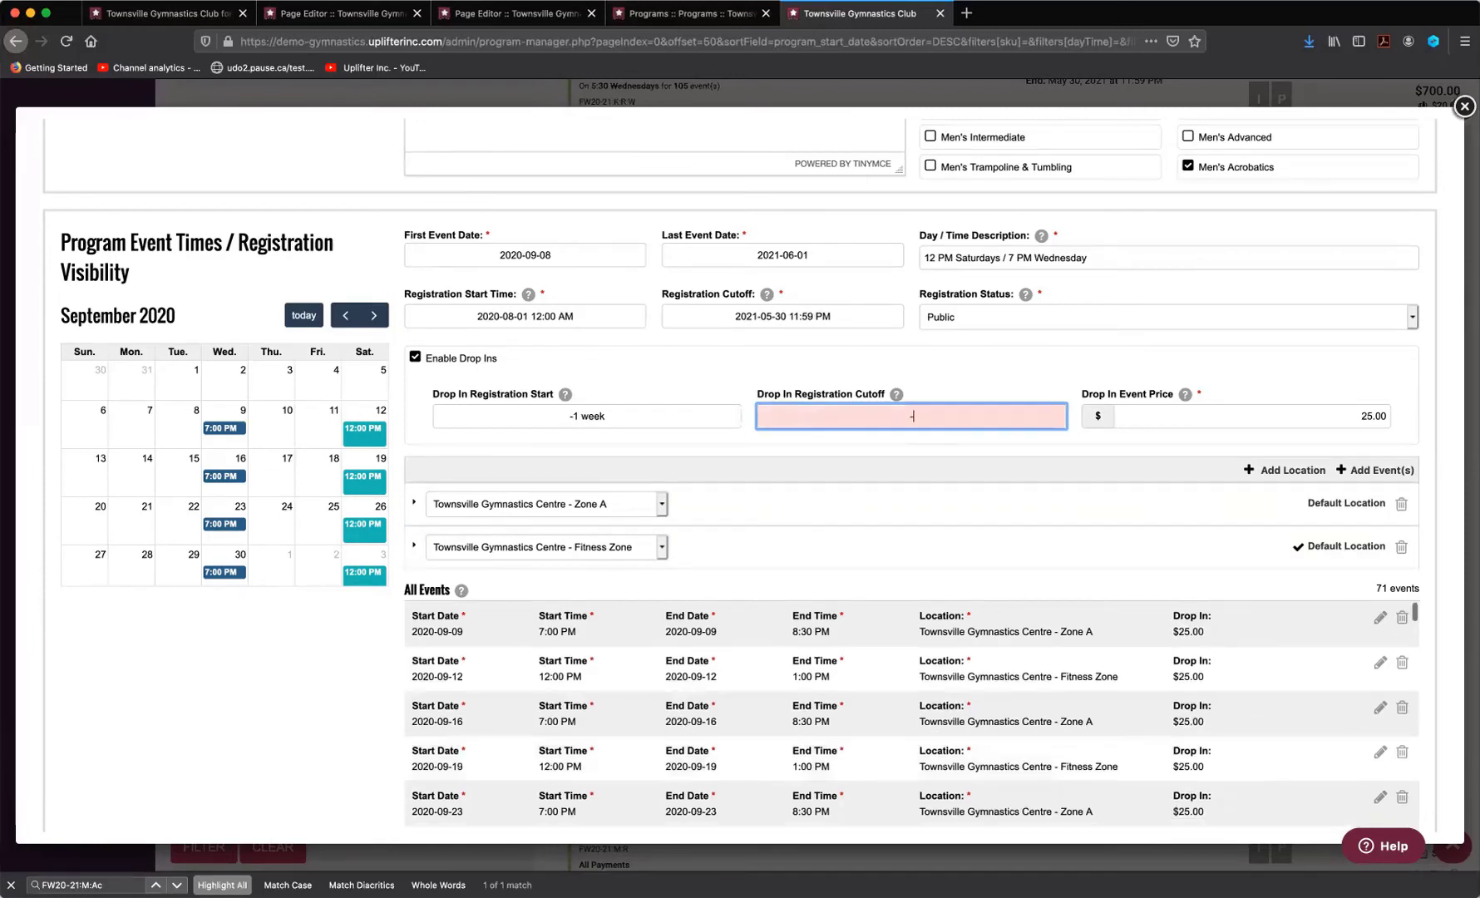
text(4 hours)
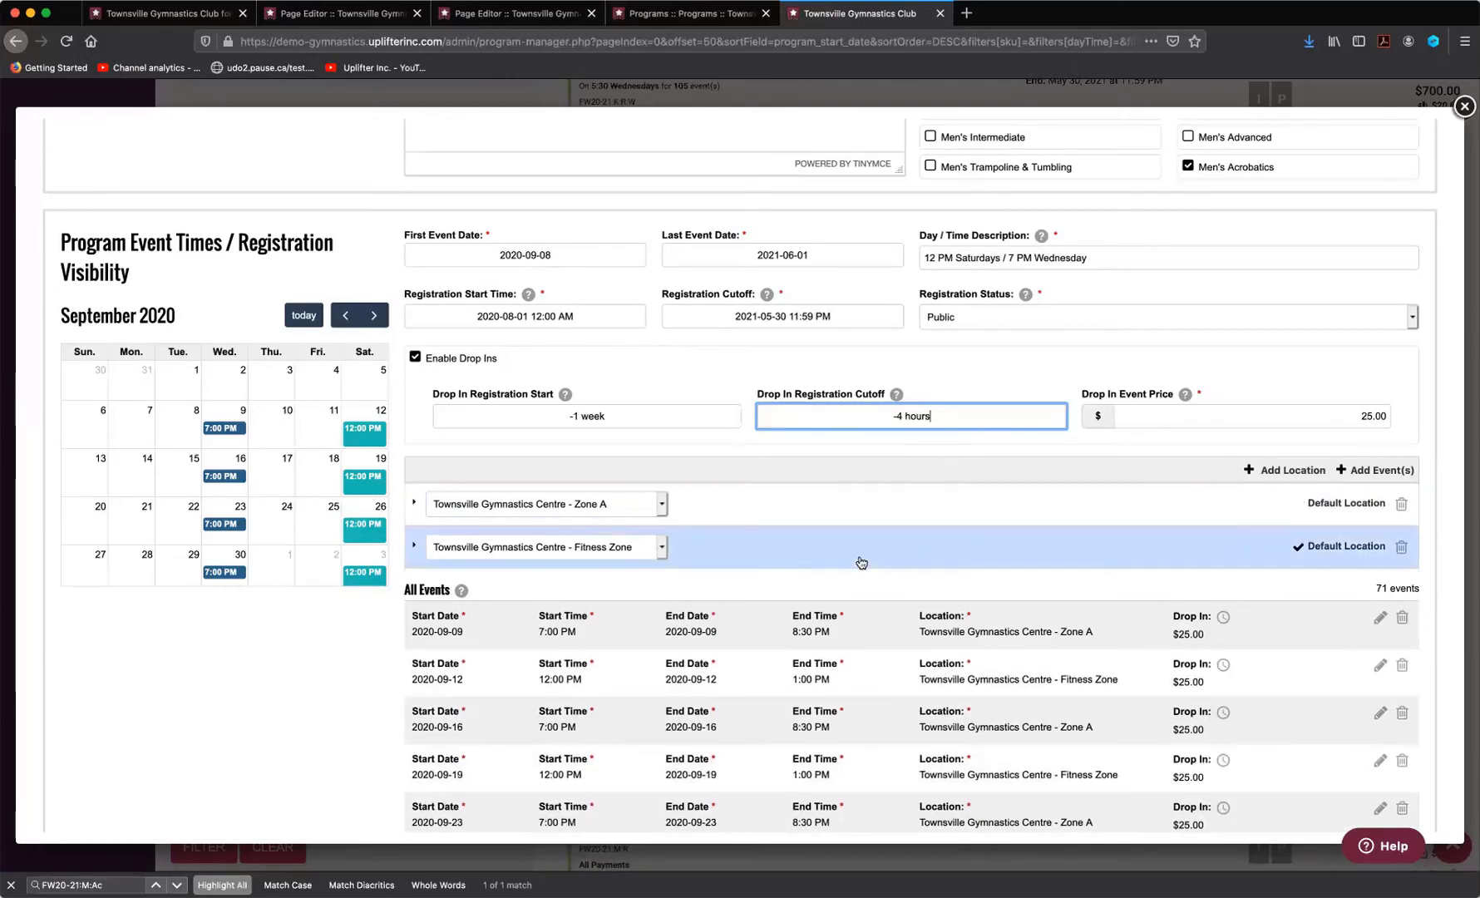
Check the calculated drop-in registration windows of individual events in the All Events list, including September 9, 19 and 23
scroll(862, 561, down, 5)
scroll(1079, 665, up, 1)
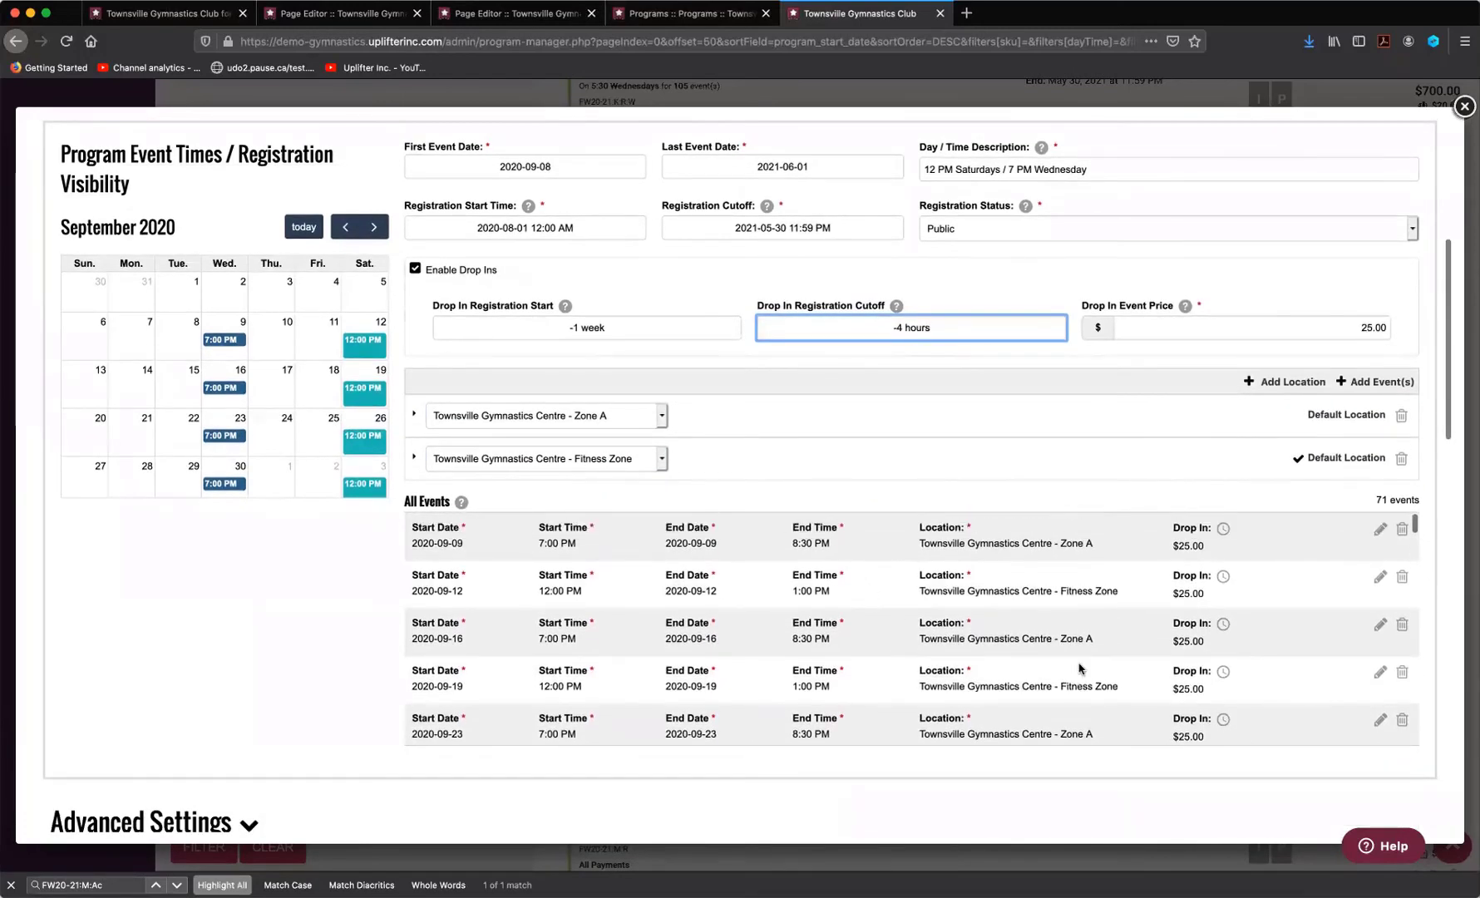
mouse_move(1223, 533)
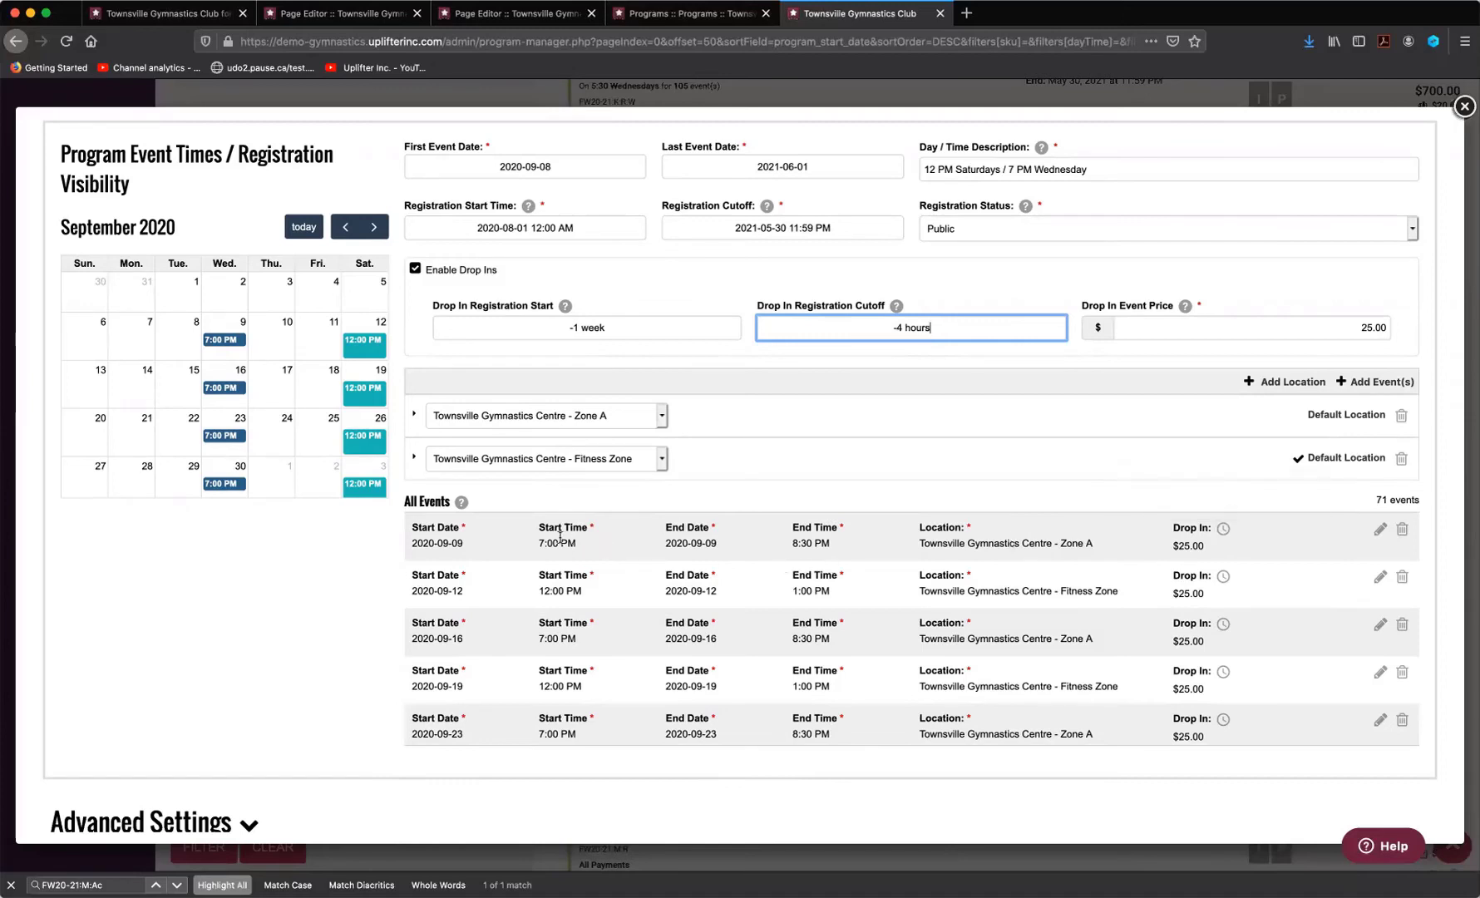
scroll(1098, 657, down, 1)
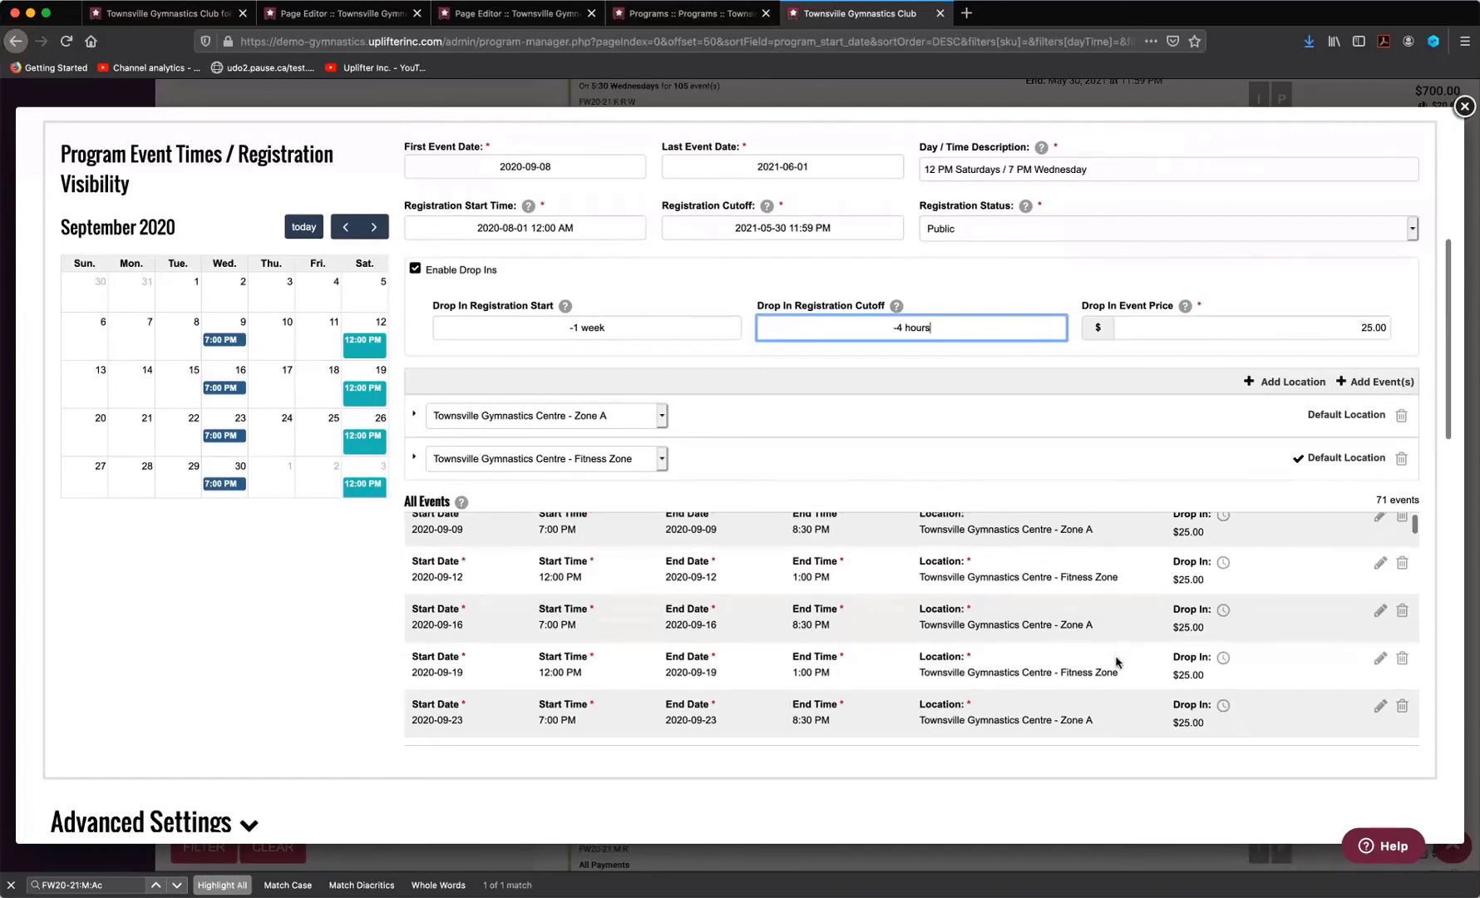
mouse_move(1224, 658)
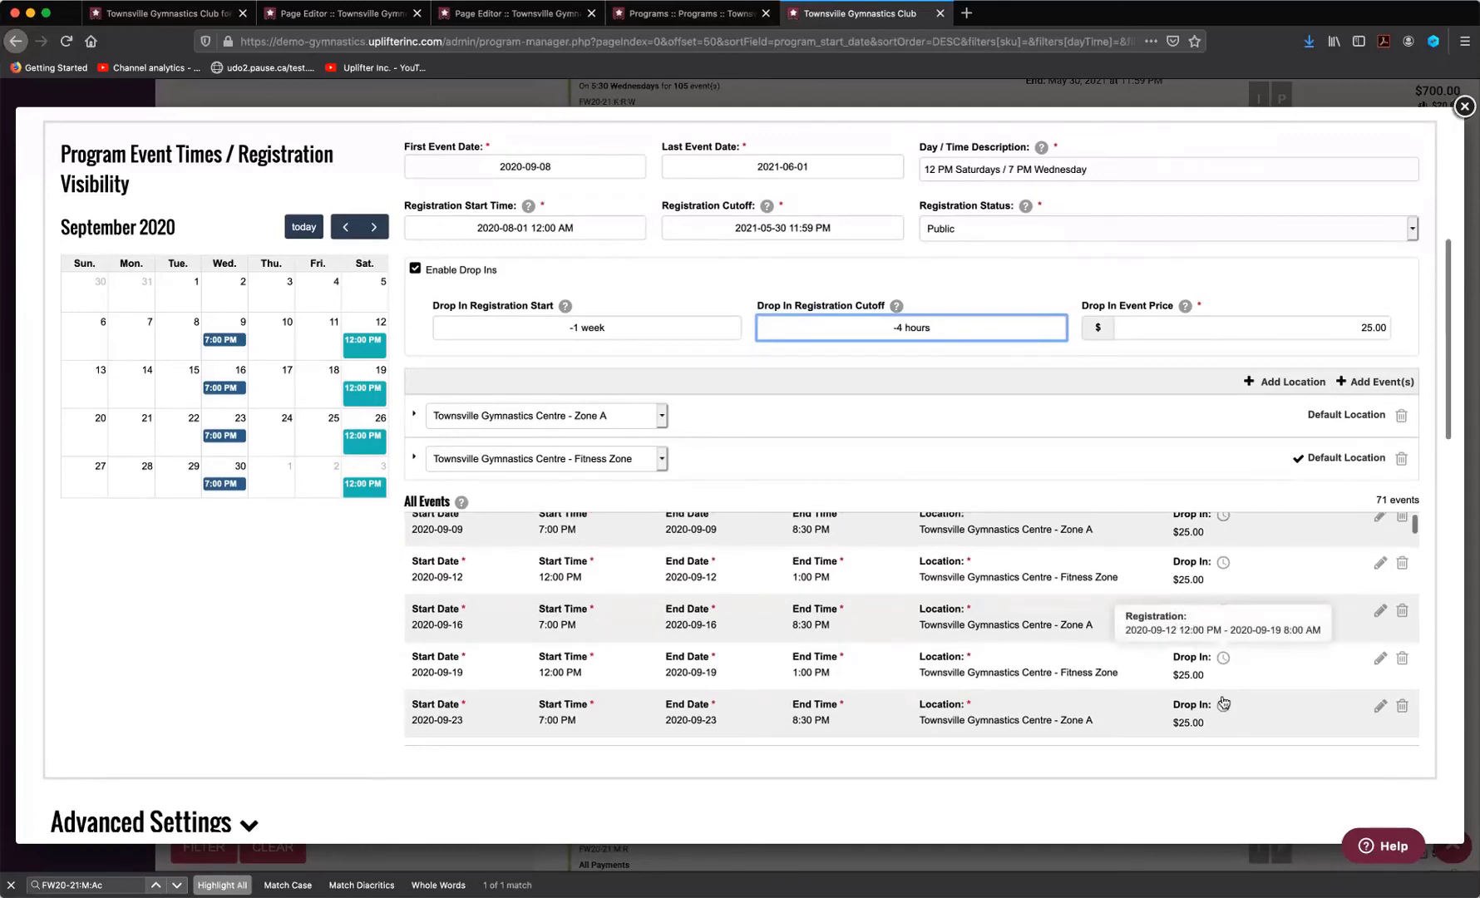
mouse_move(1222, 706)
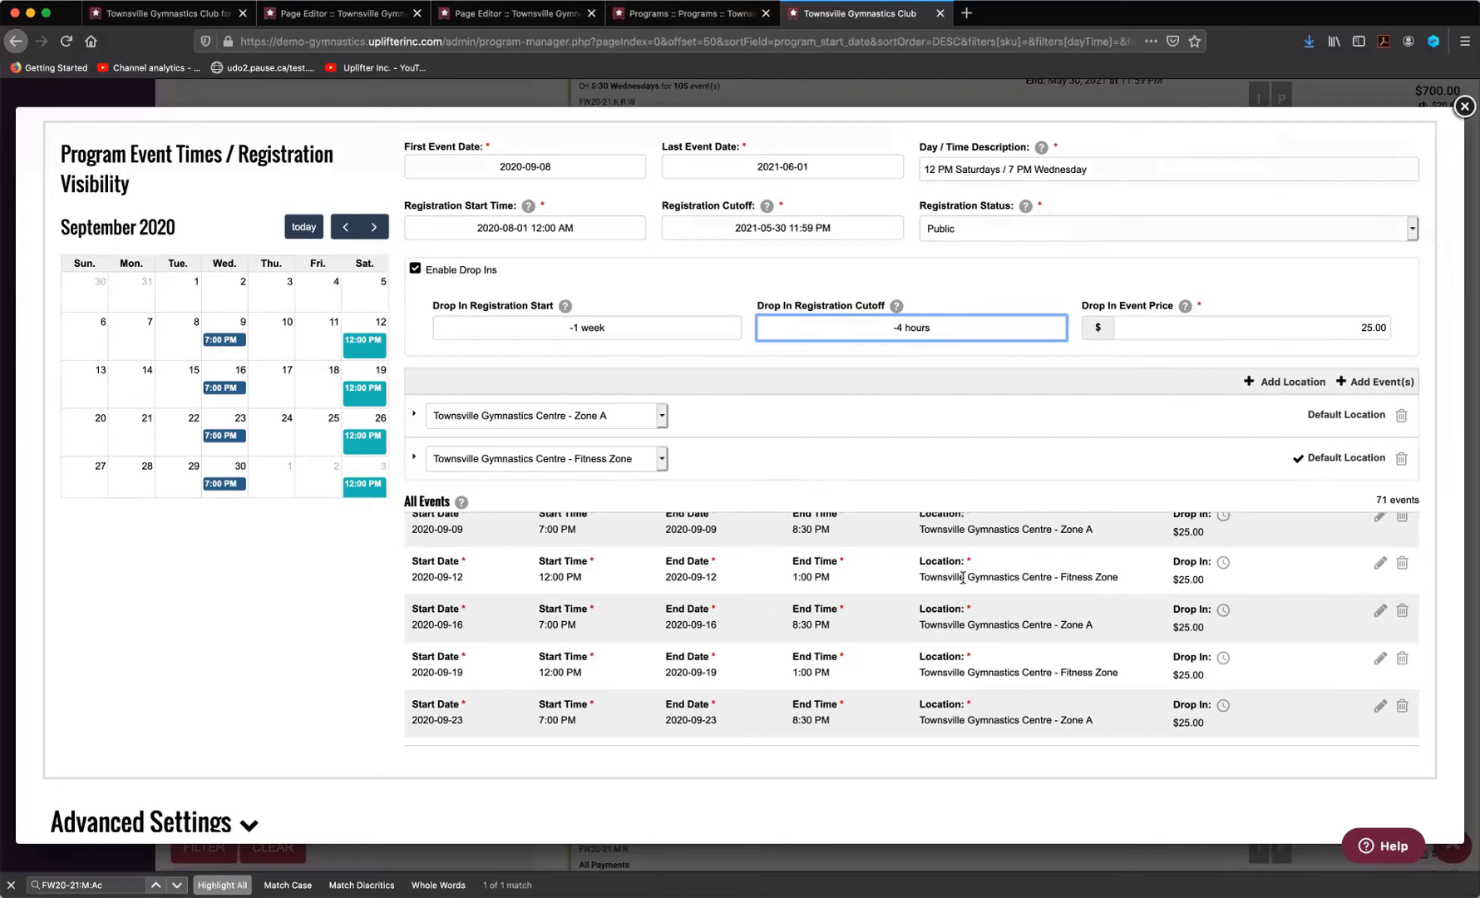
Expand the Zone A and Fitness Zone schedules and set the Saturday Fitness Zone drop-in event price override to $15
click(415, 418)
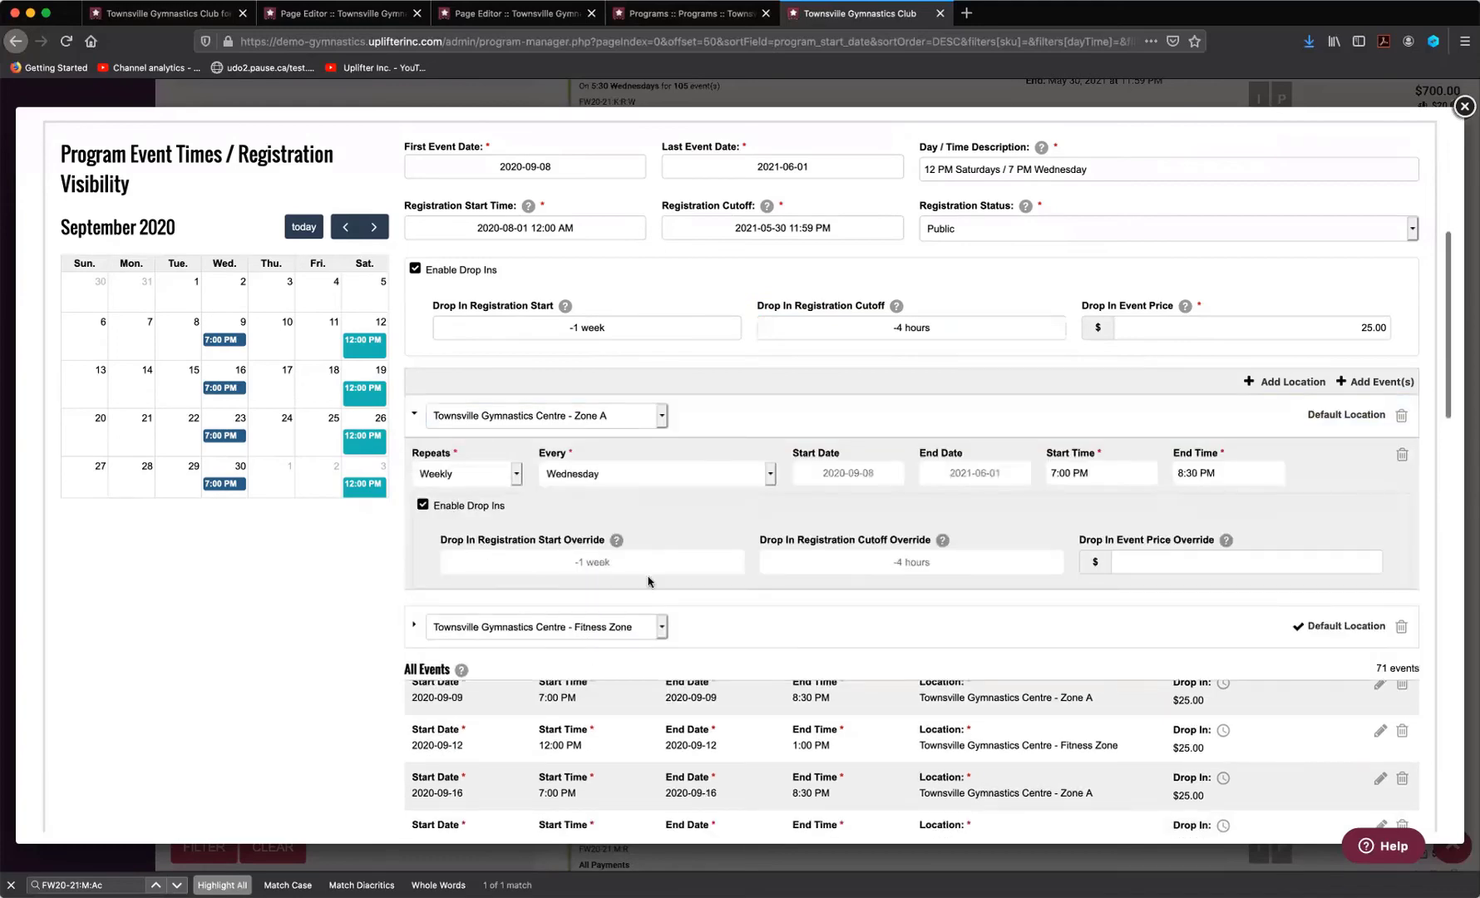
click(415, 628)
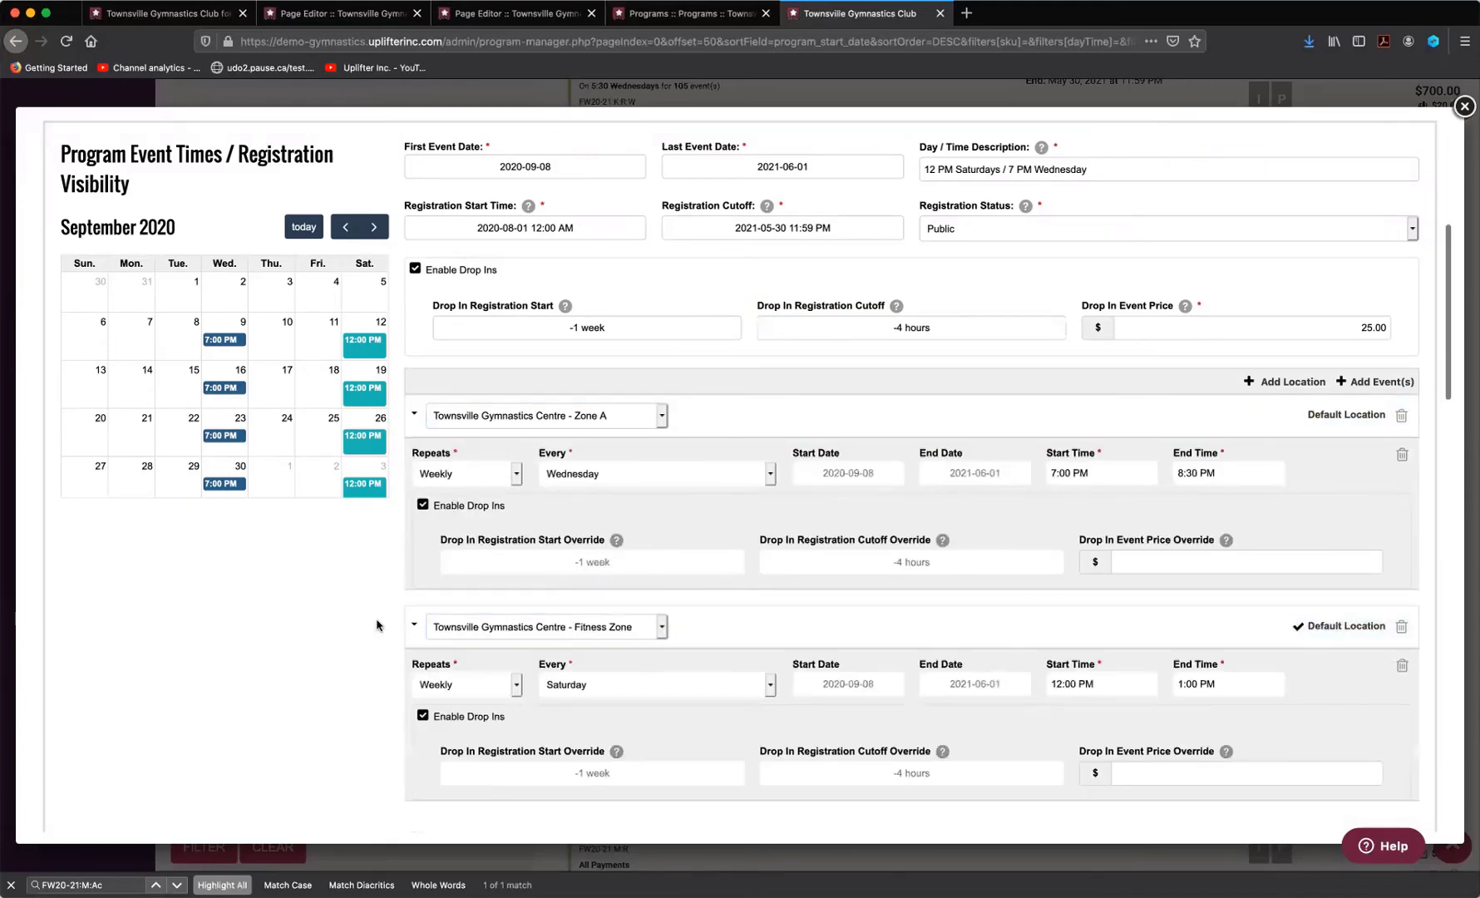
scroll(375, 622, down, 4)
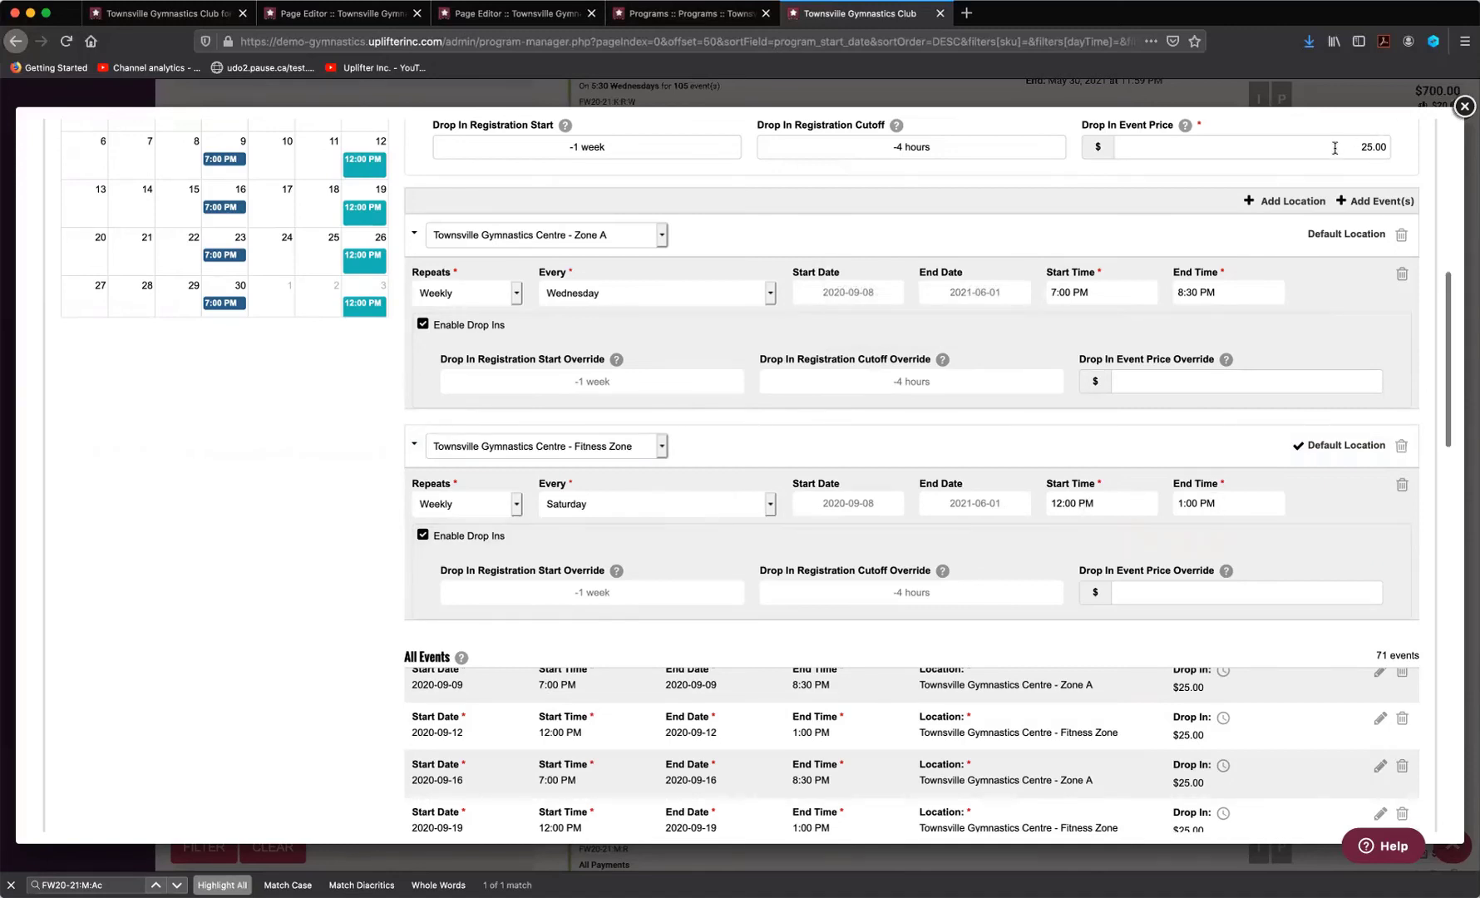
click(1268, 385)
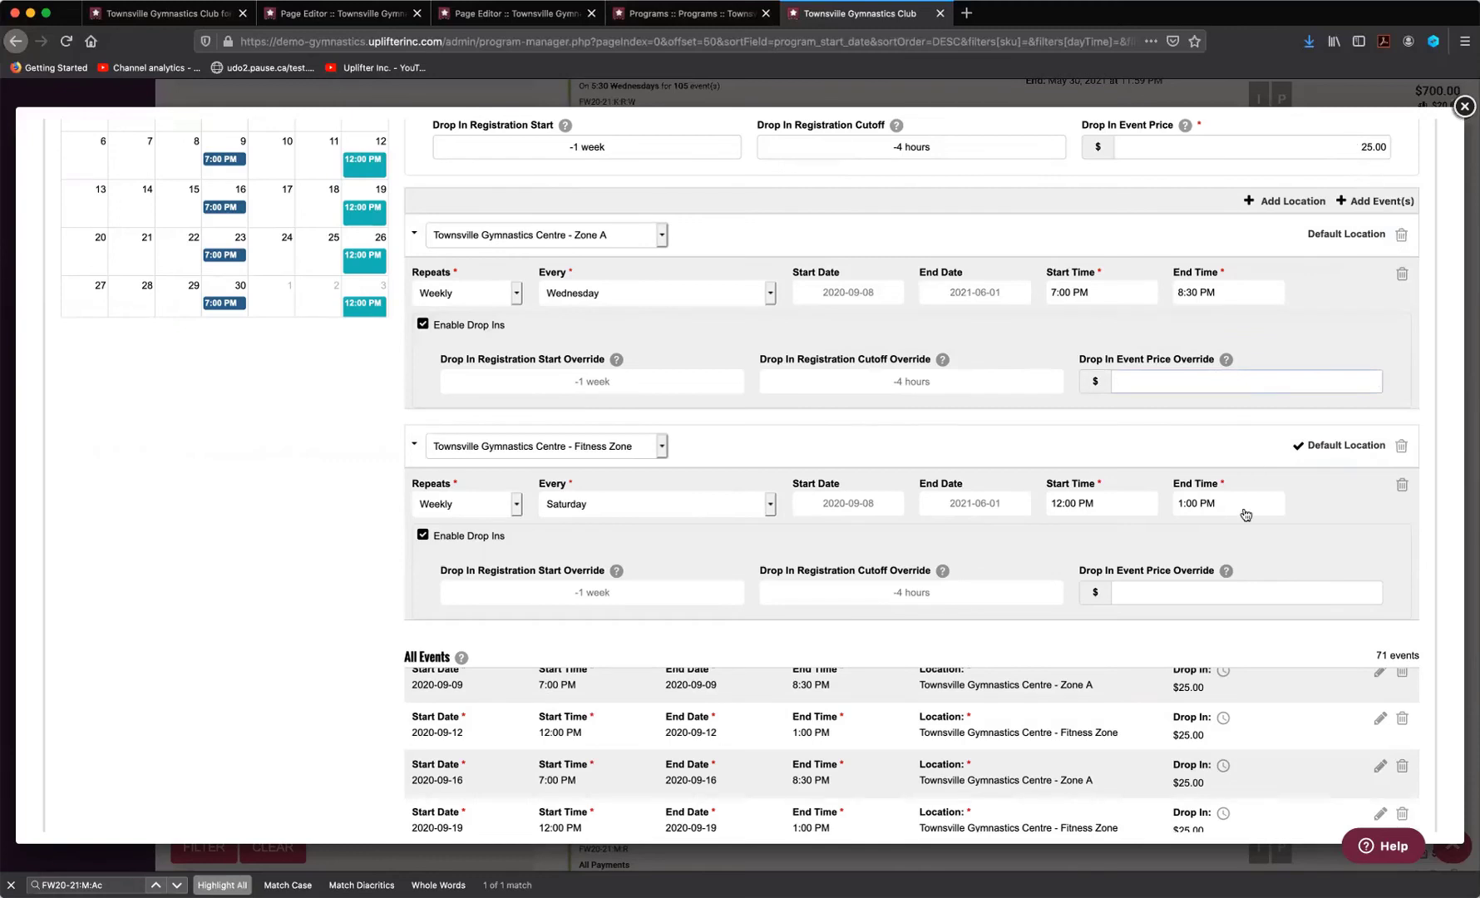
click(1250, 595)
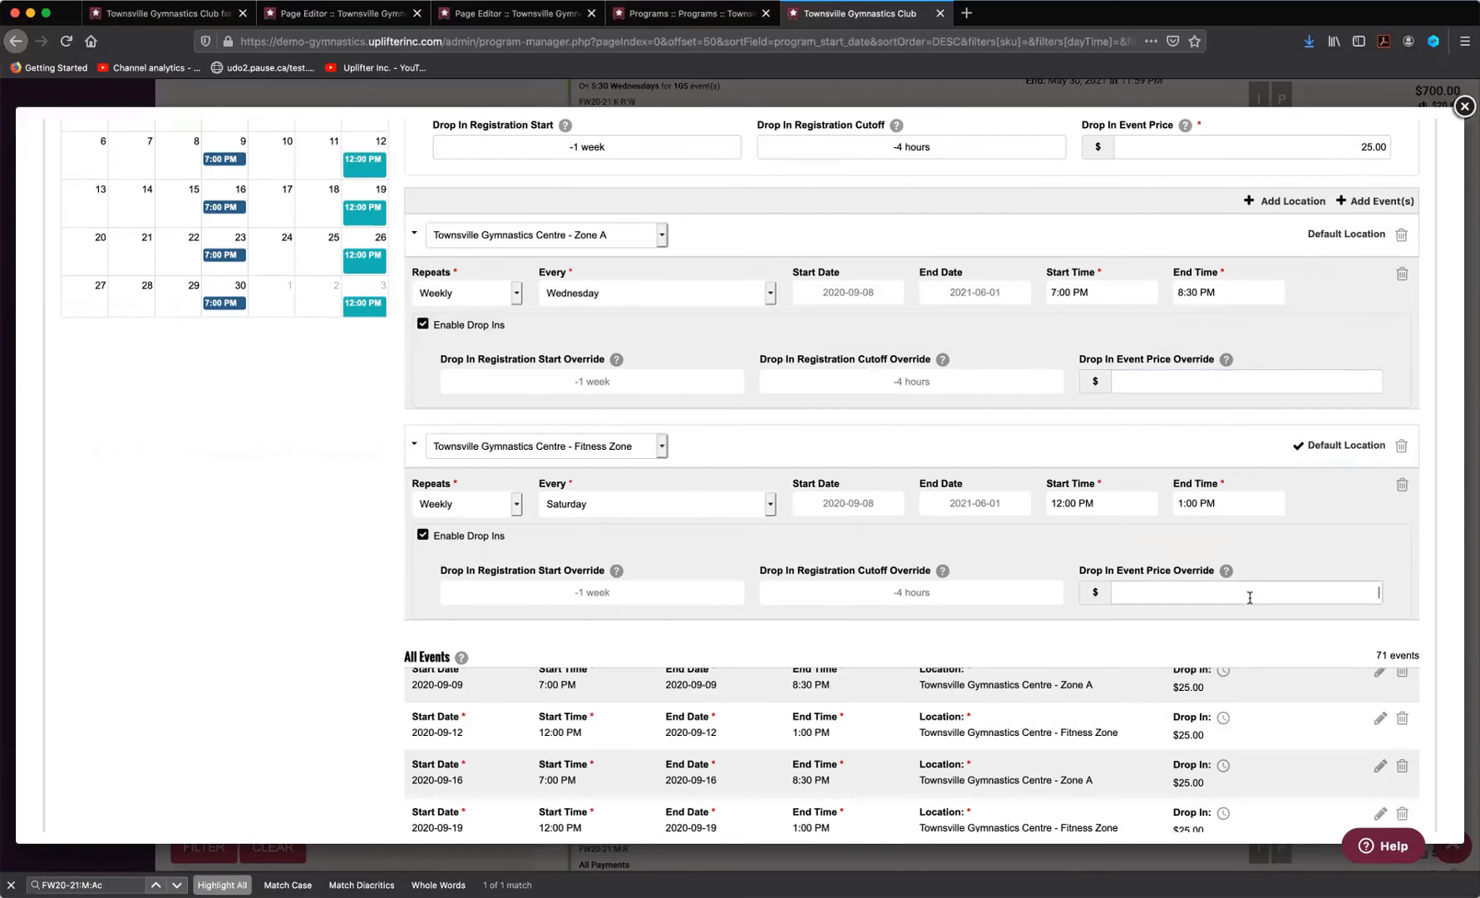
text(15)
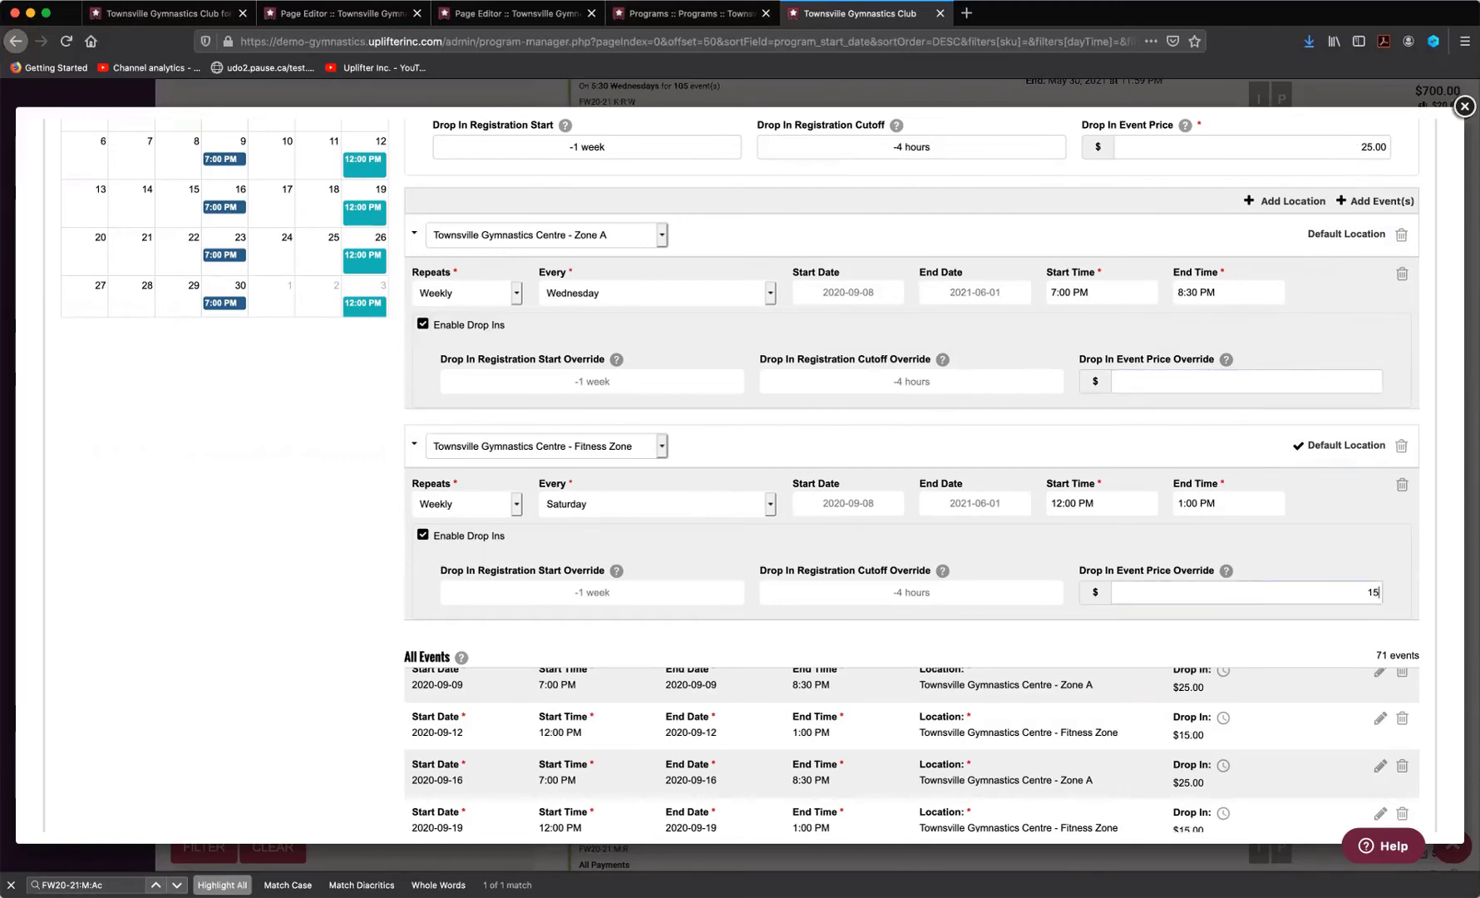
click(1321, 560)
Compare the drop-in prices of the Wednesday and Saturday events in the All Events list
scroll(1251, 686, down, 3)
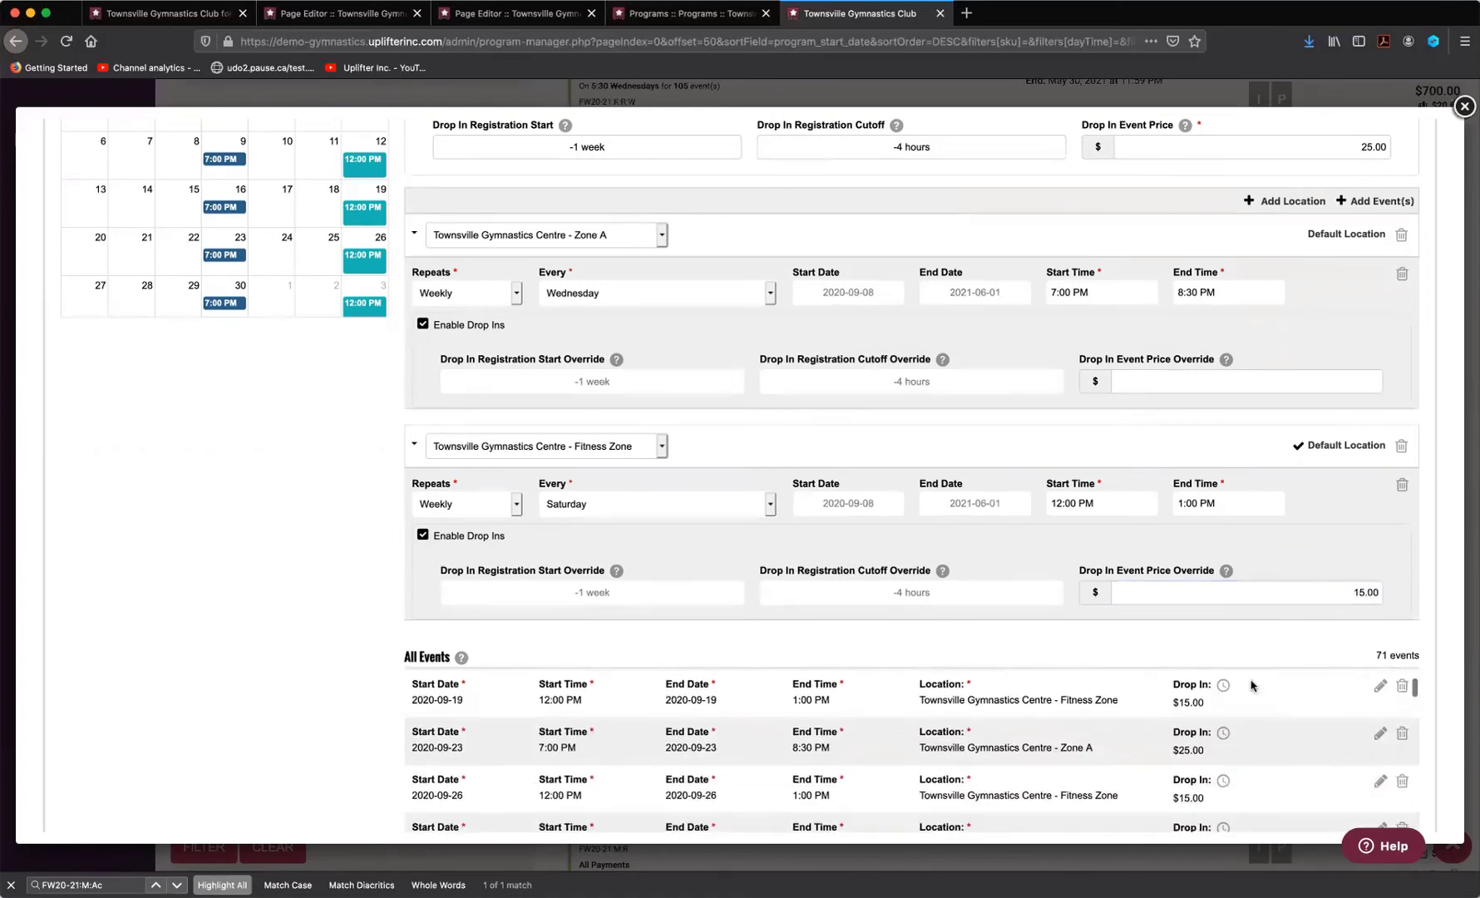
scroll(277, 618, down, 1)
scroll(278, 619, down, 3)
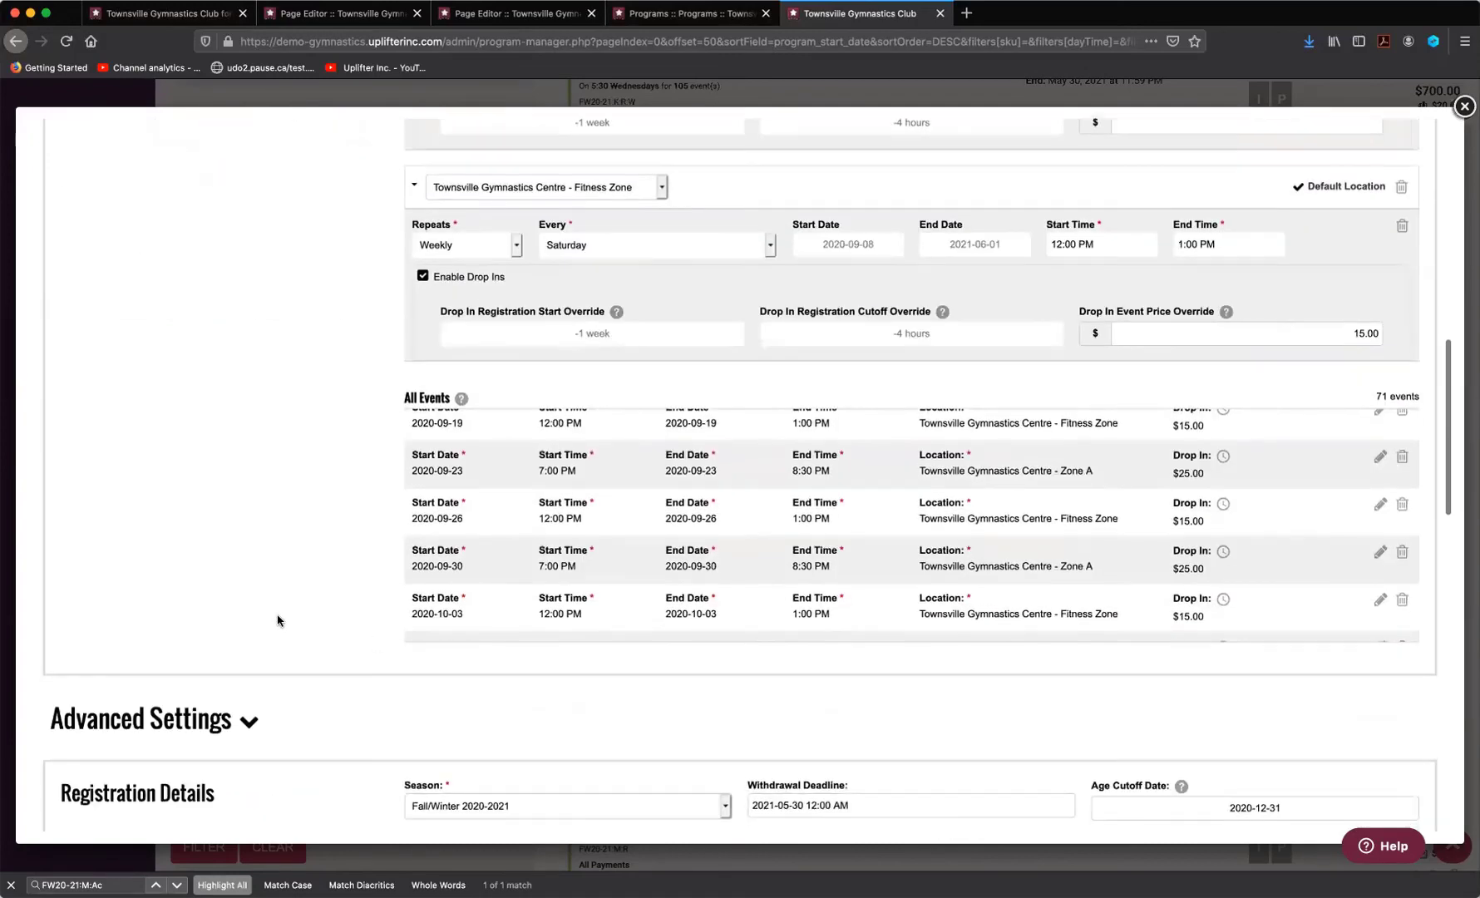
scroll(685, 565, up, 3)
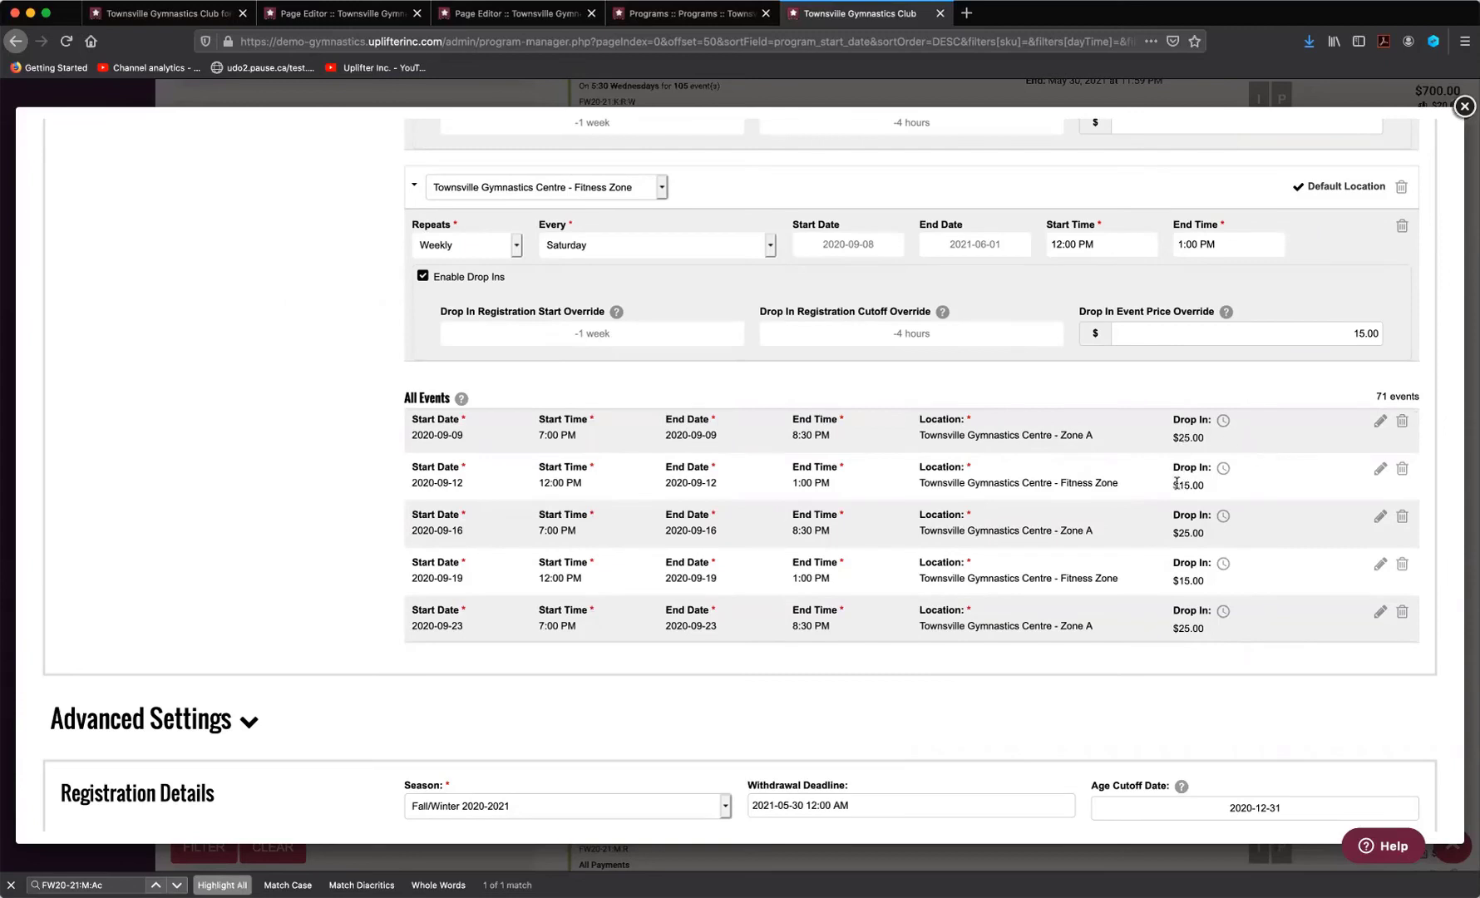
mouse_move(1223, 471)
Look over the capacity and payment settings and save the Men's - Acrobatics program
scroll(168, 569, down, 10)
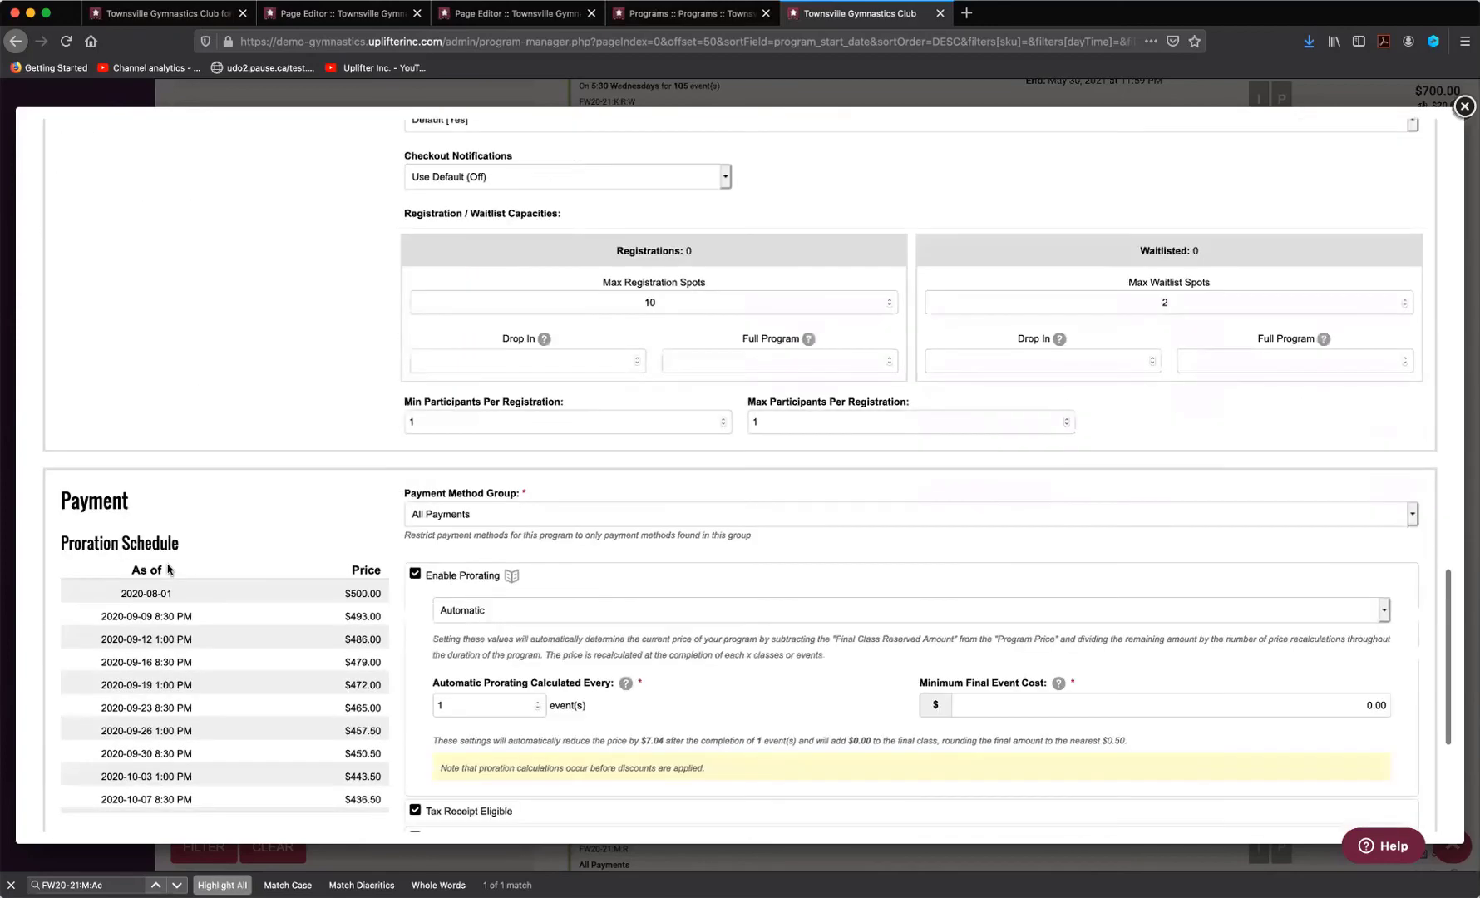
scroll(169, 569, down, 5)
click(87, 794)
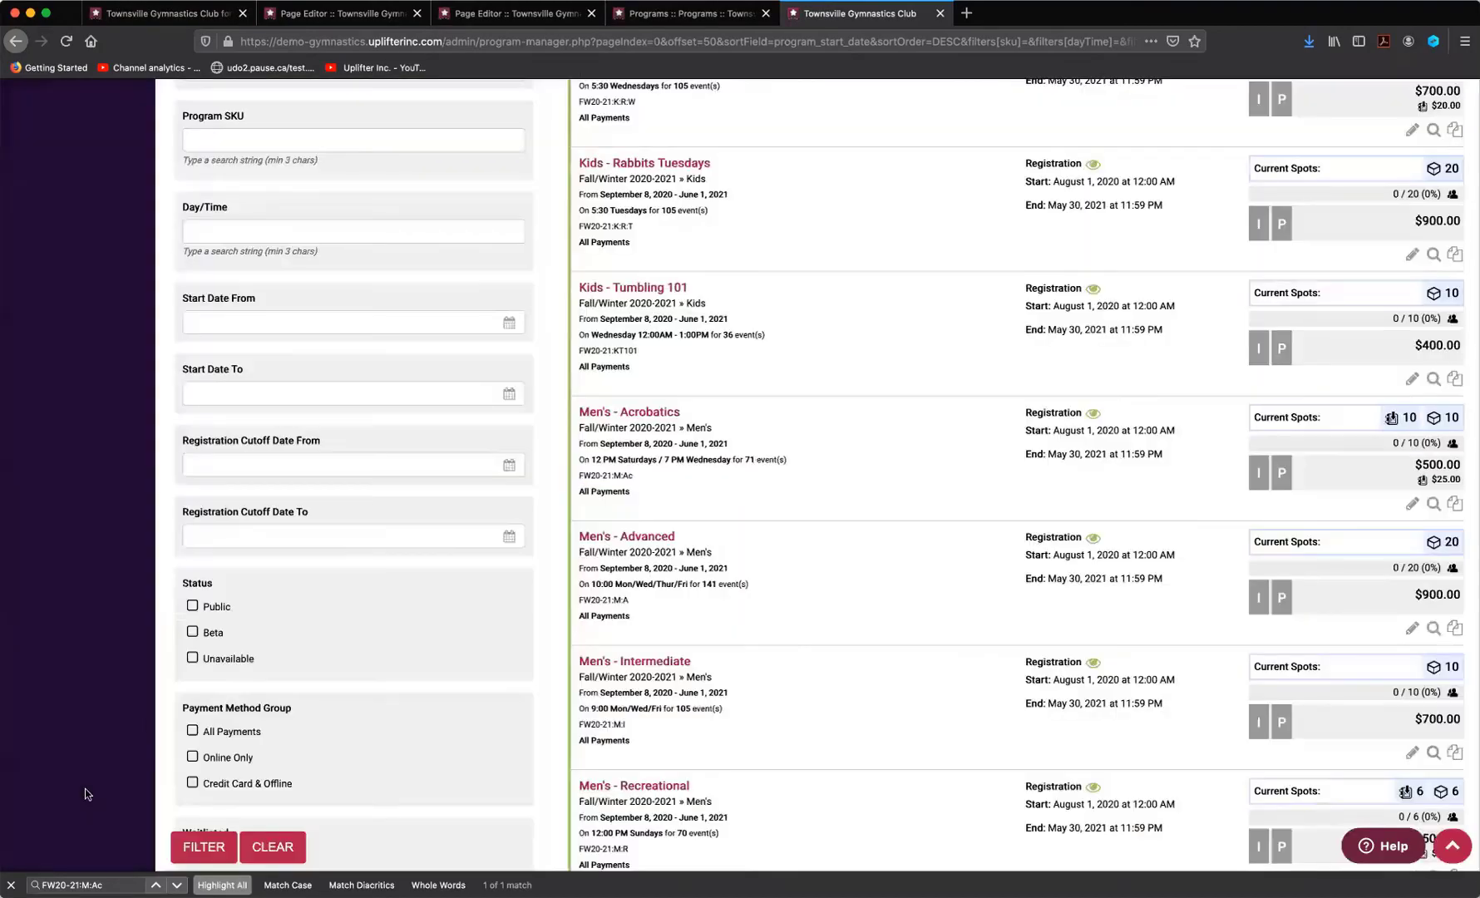
Open the Kids - Cricket Mondays program for editing and enable drop-ins for it
scroll(749, 515, up, 8)
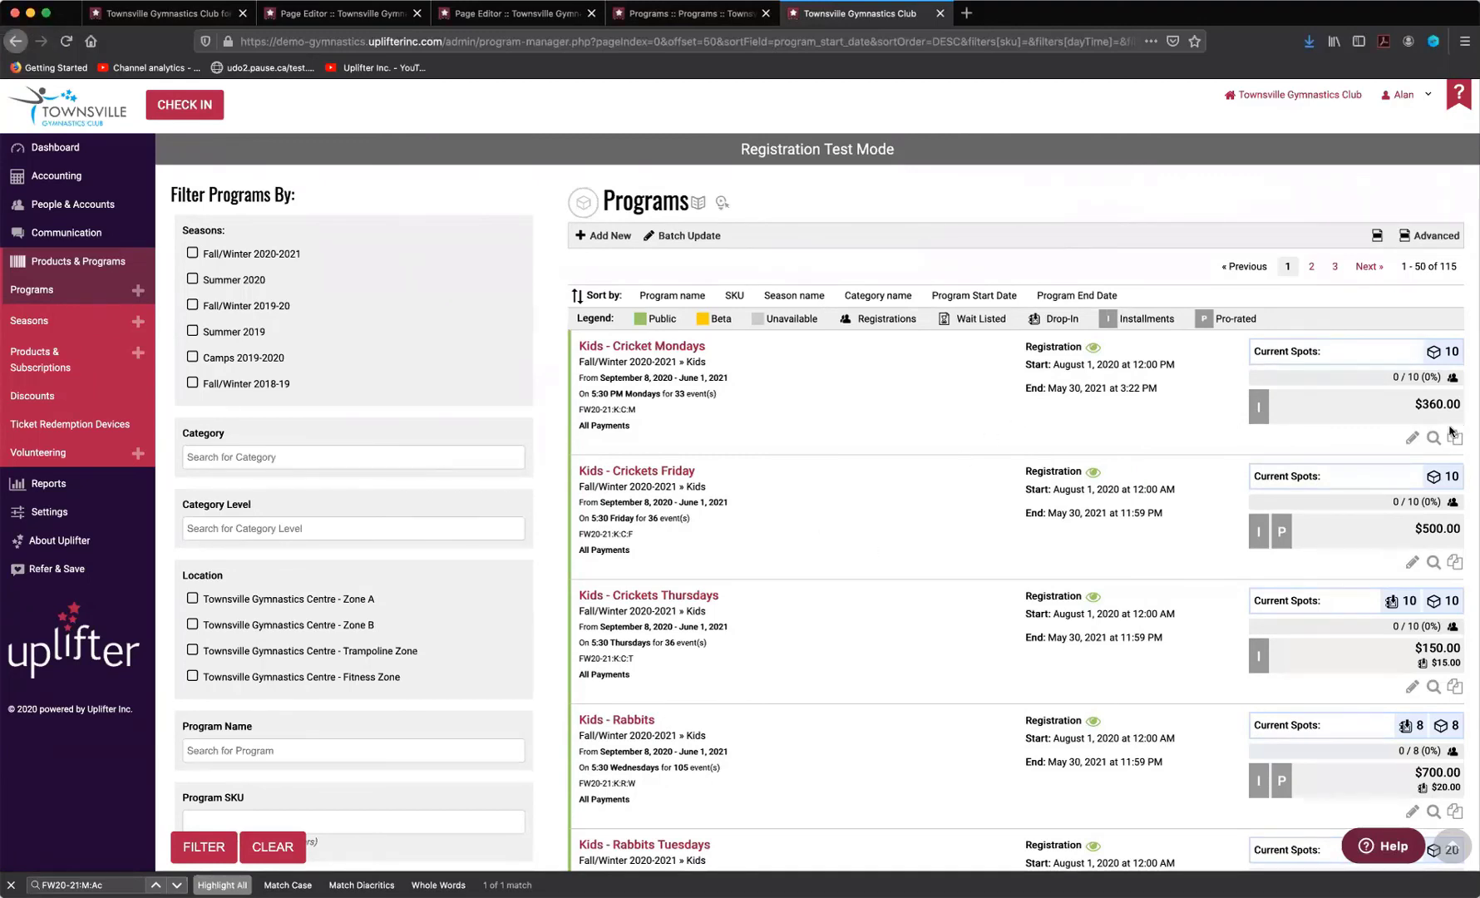
click(1411, 439)
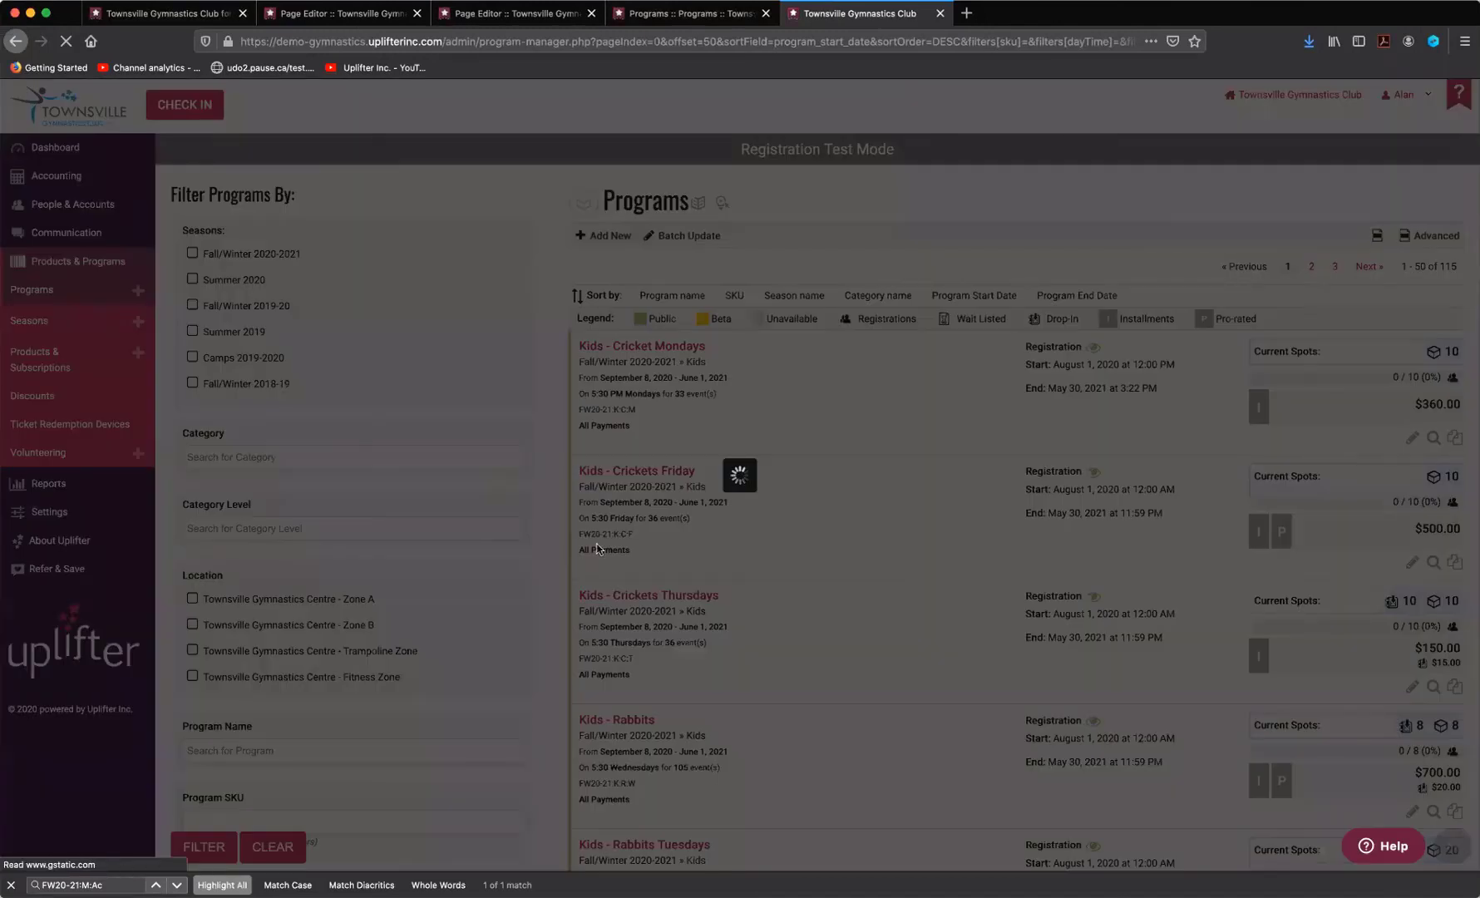
scroll(493, 410, down, 5)
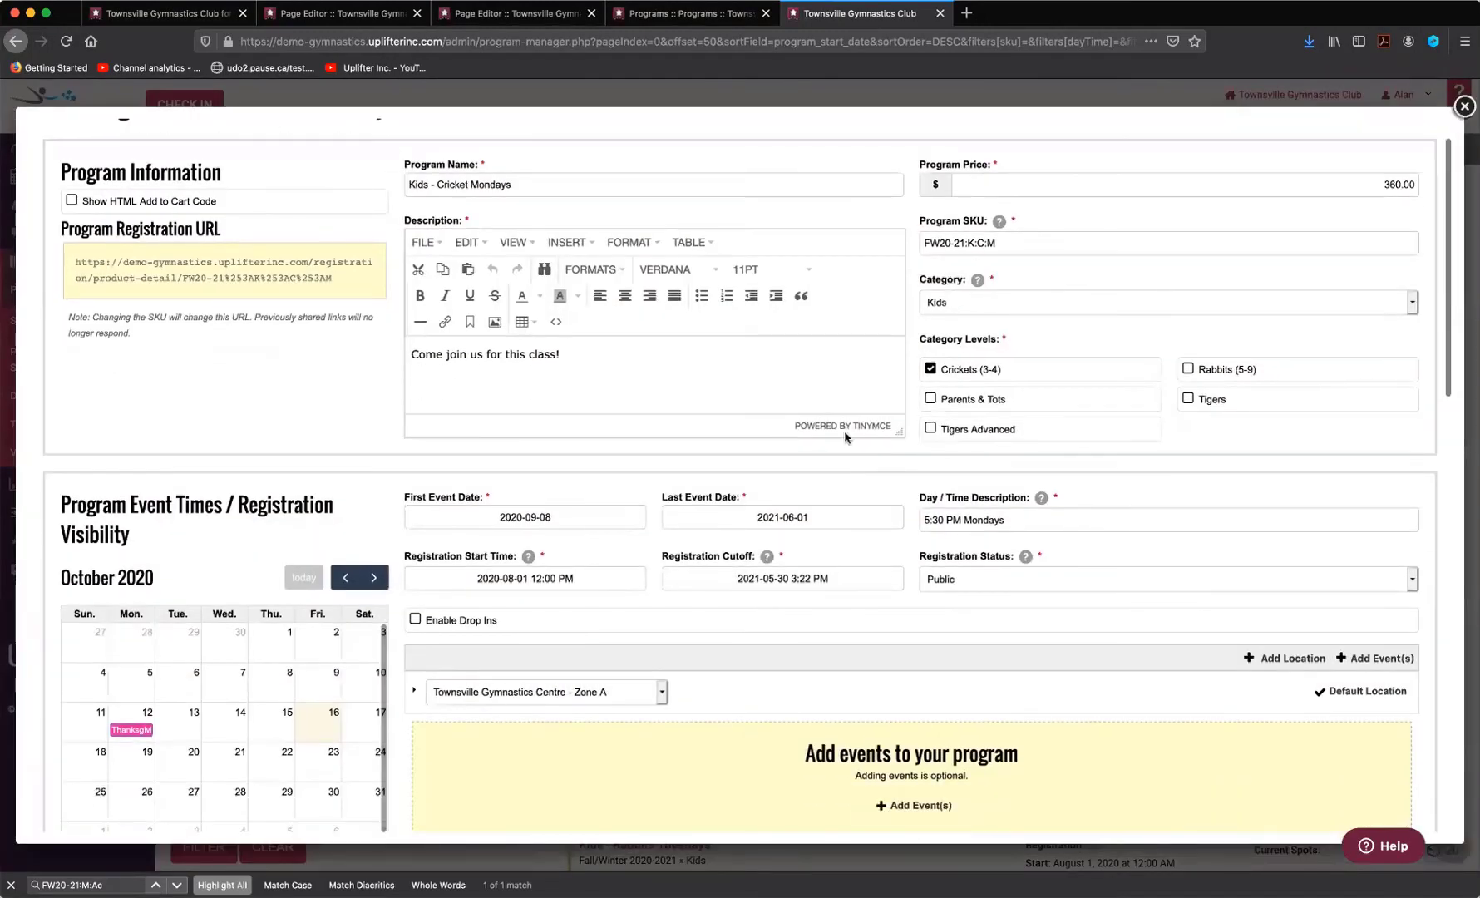
click(493, 410)
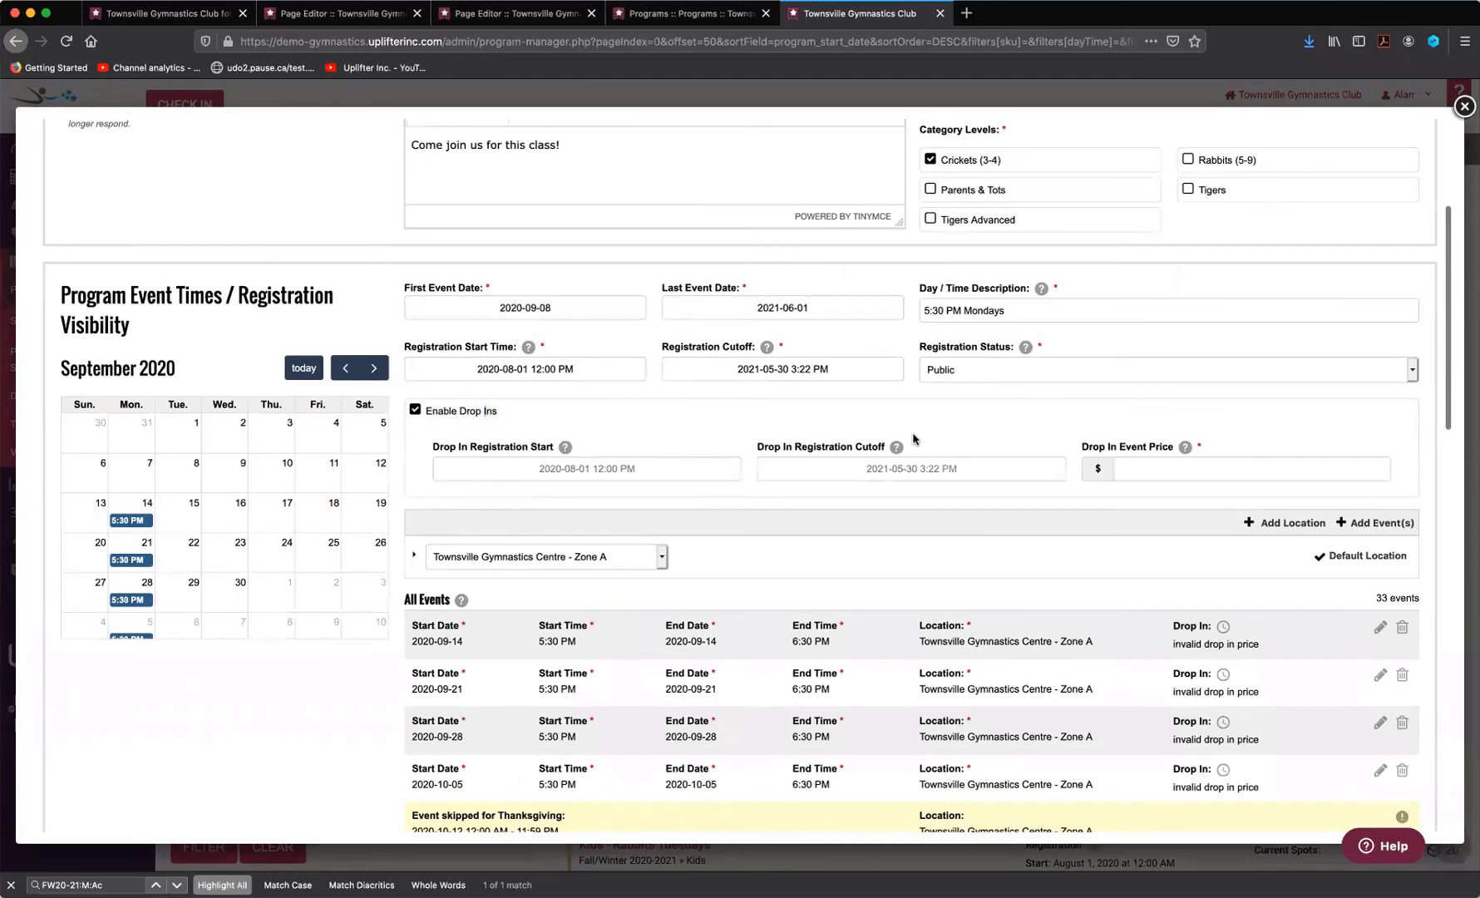
Read the help note on the drop-in registration cutoff and check the calculated registration window of the September 14 event
mouse_move(896, 447)
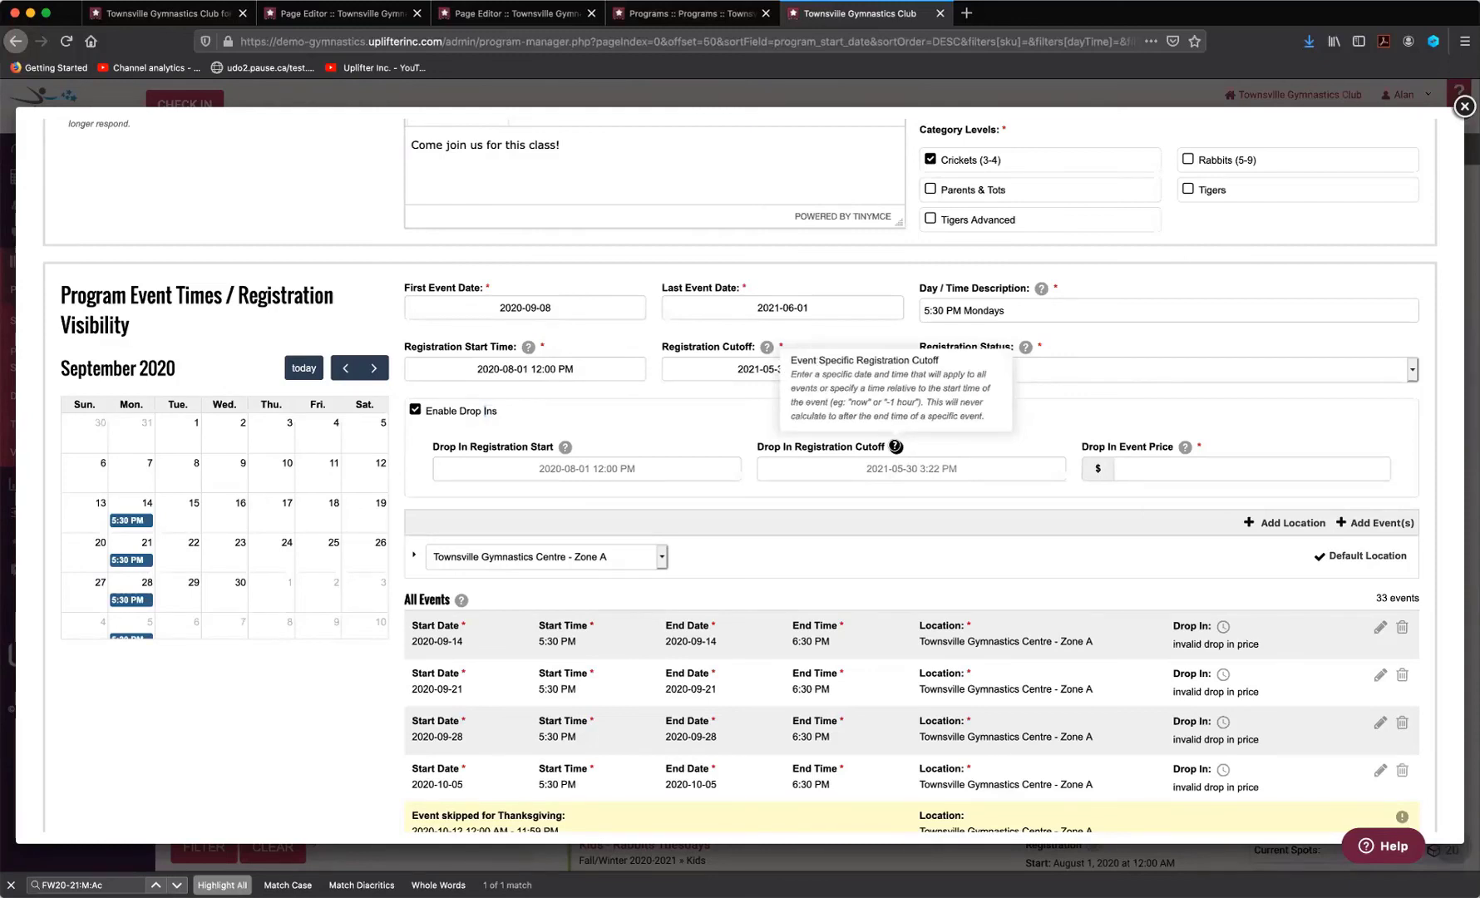
mouse_move(1222, 631)
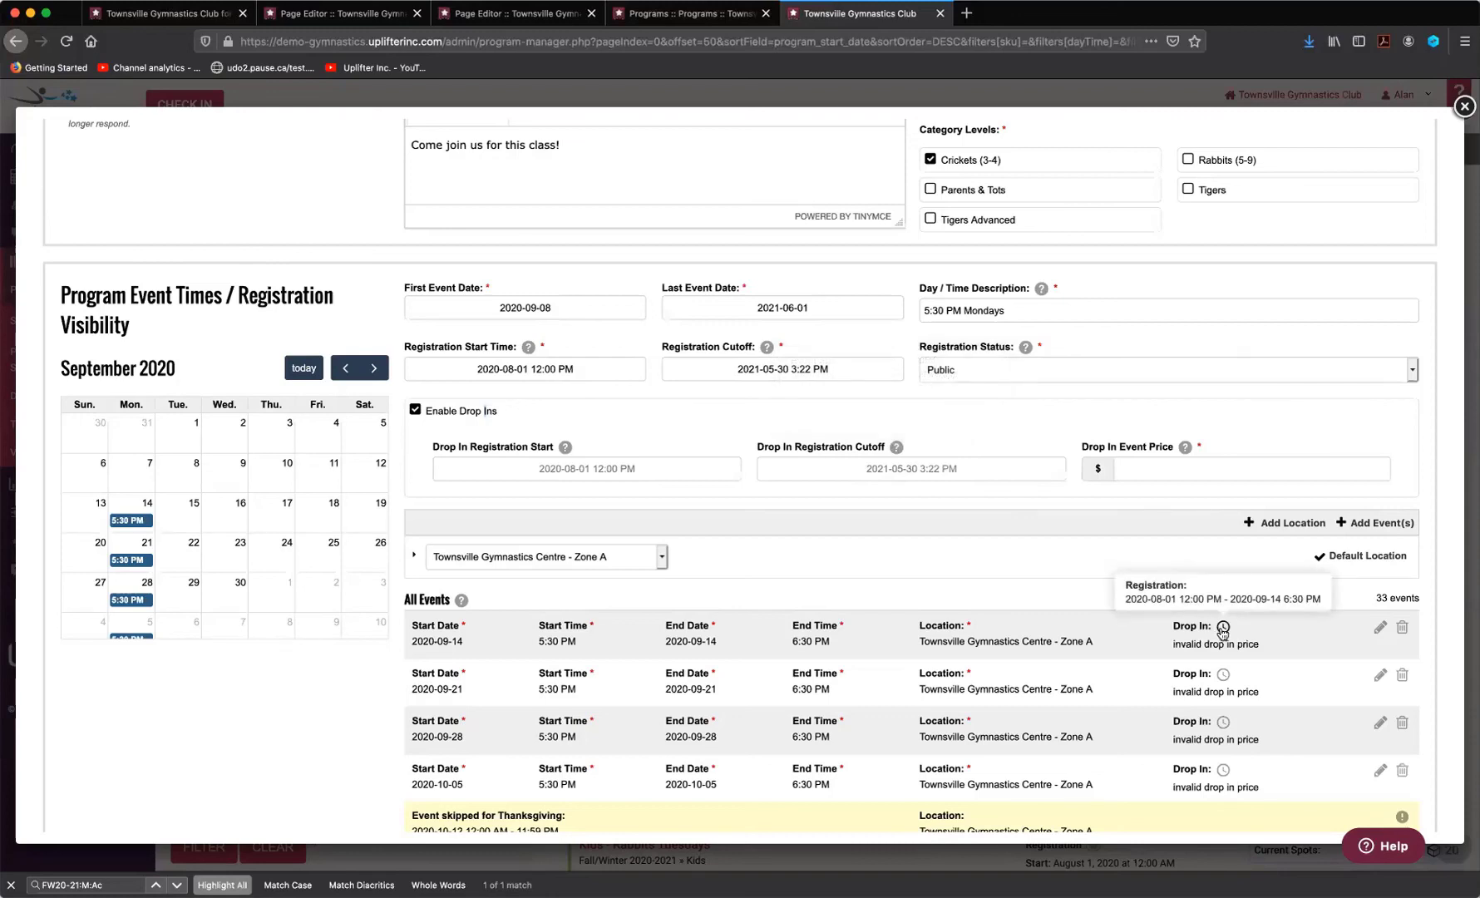
click(951, 469)
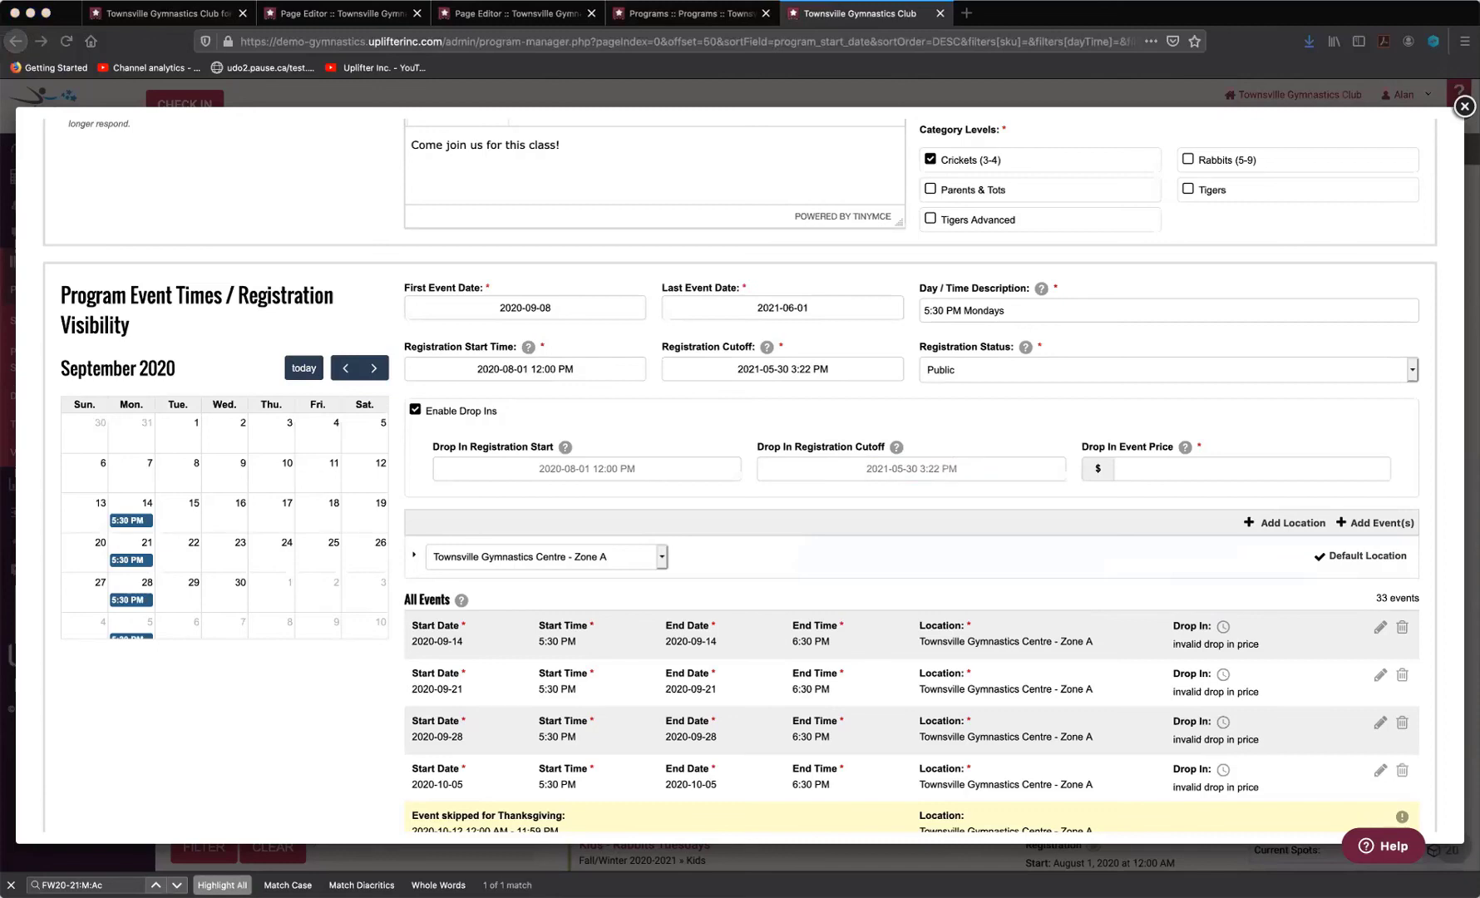
click(184, 711)
click(1129, 353)
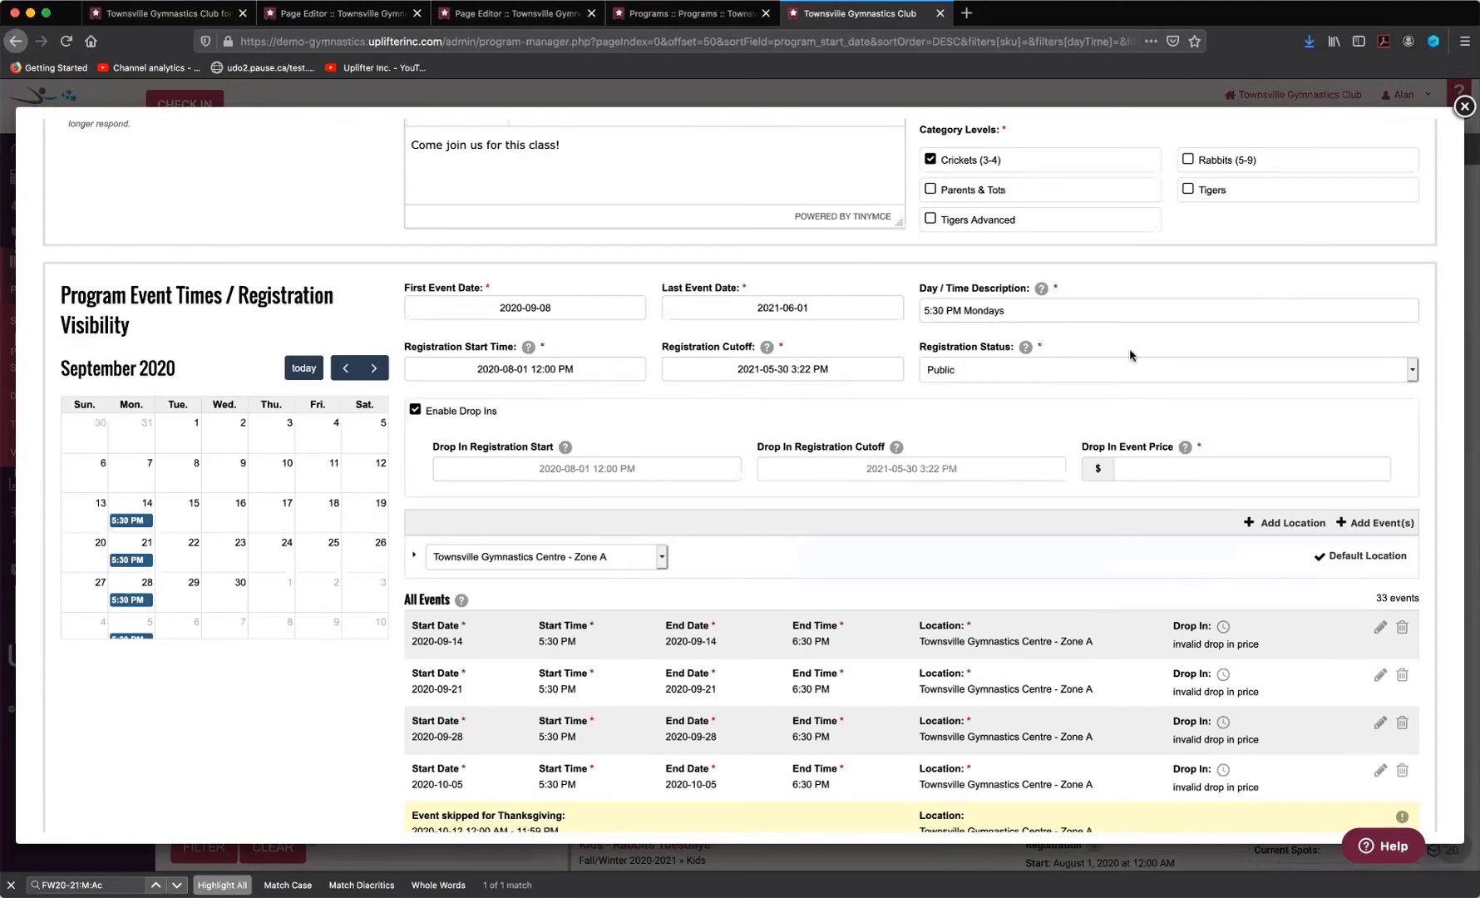
Look through the events and registration details of Kids - Cricket Mondays and close the program without saving
scroll(1129, 355, down, 4)
scroll(1129, 355, down, 5)
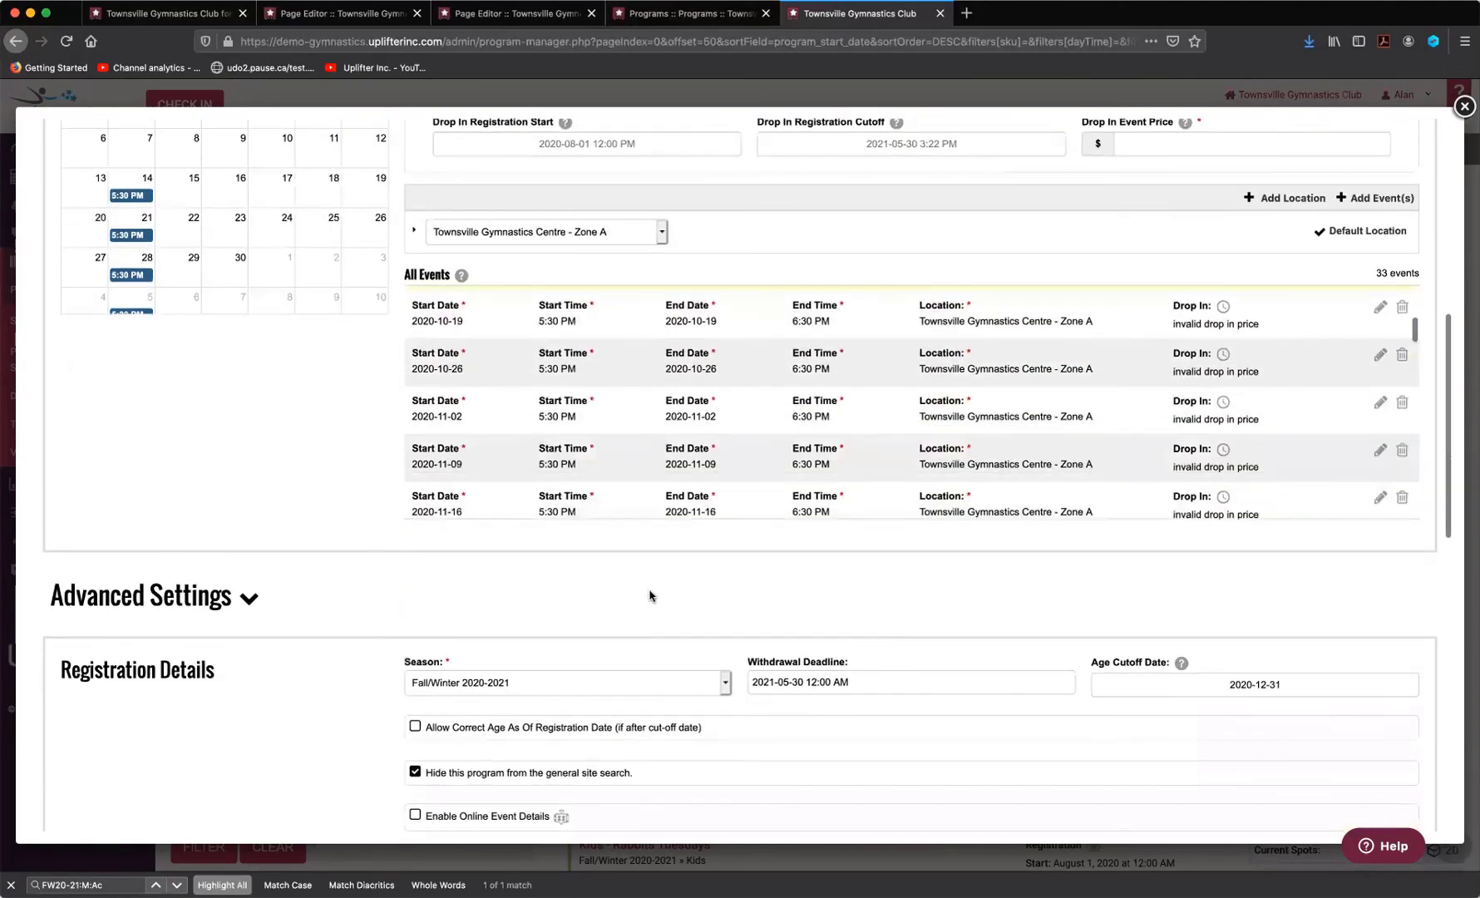
scroll(648, 595, down, 3)
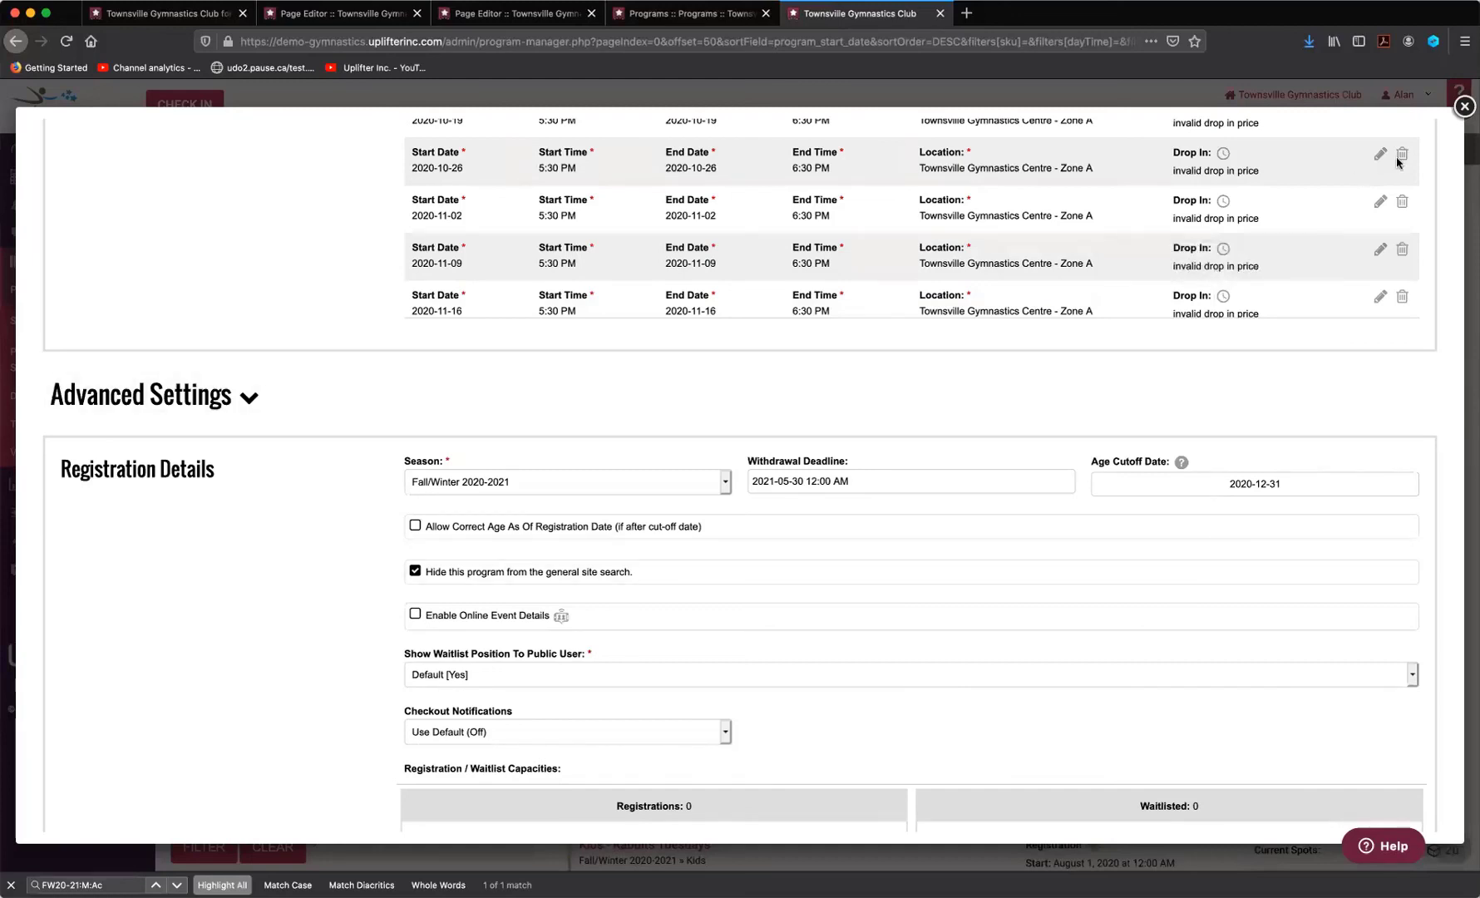
click(1465, 105)
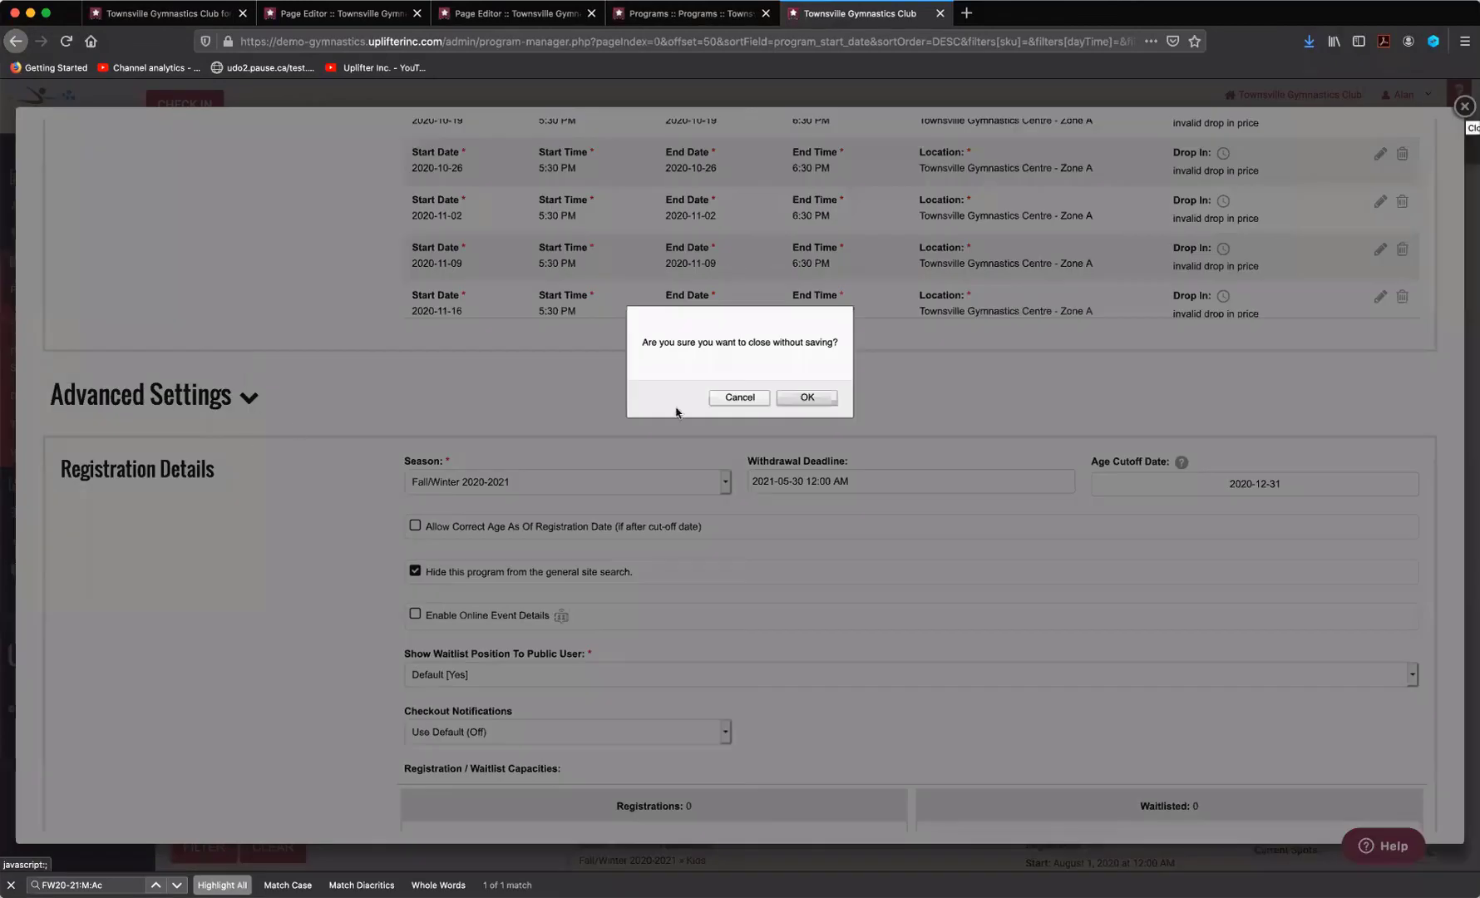
click(803, 398)
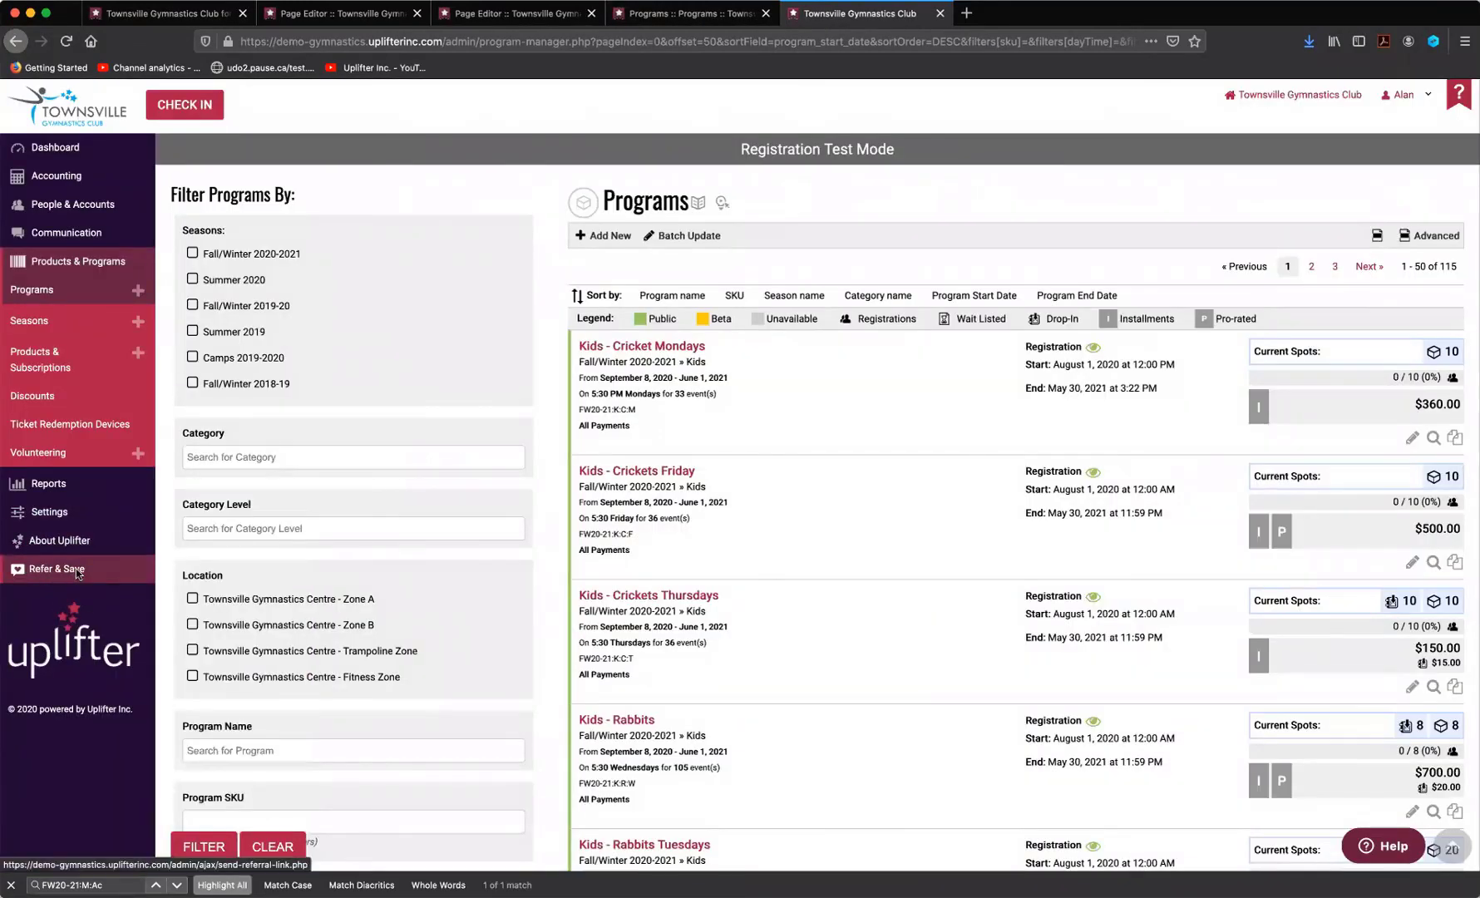
Open the Refer & Save form for sending a referral link to another organization
click(75, 571)
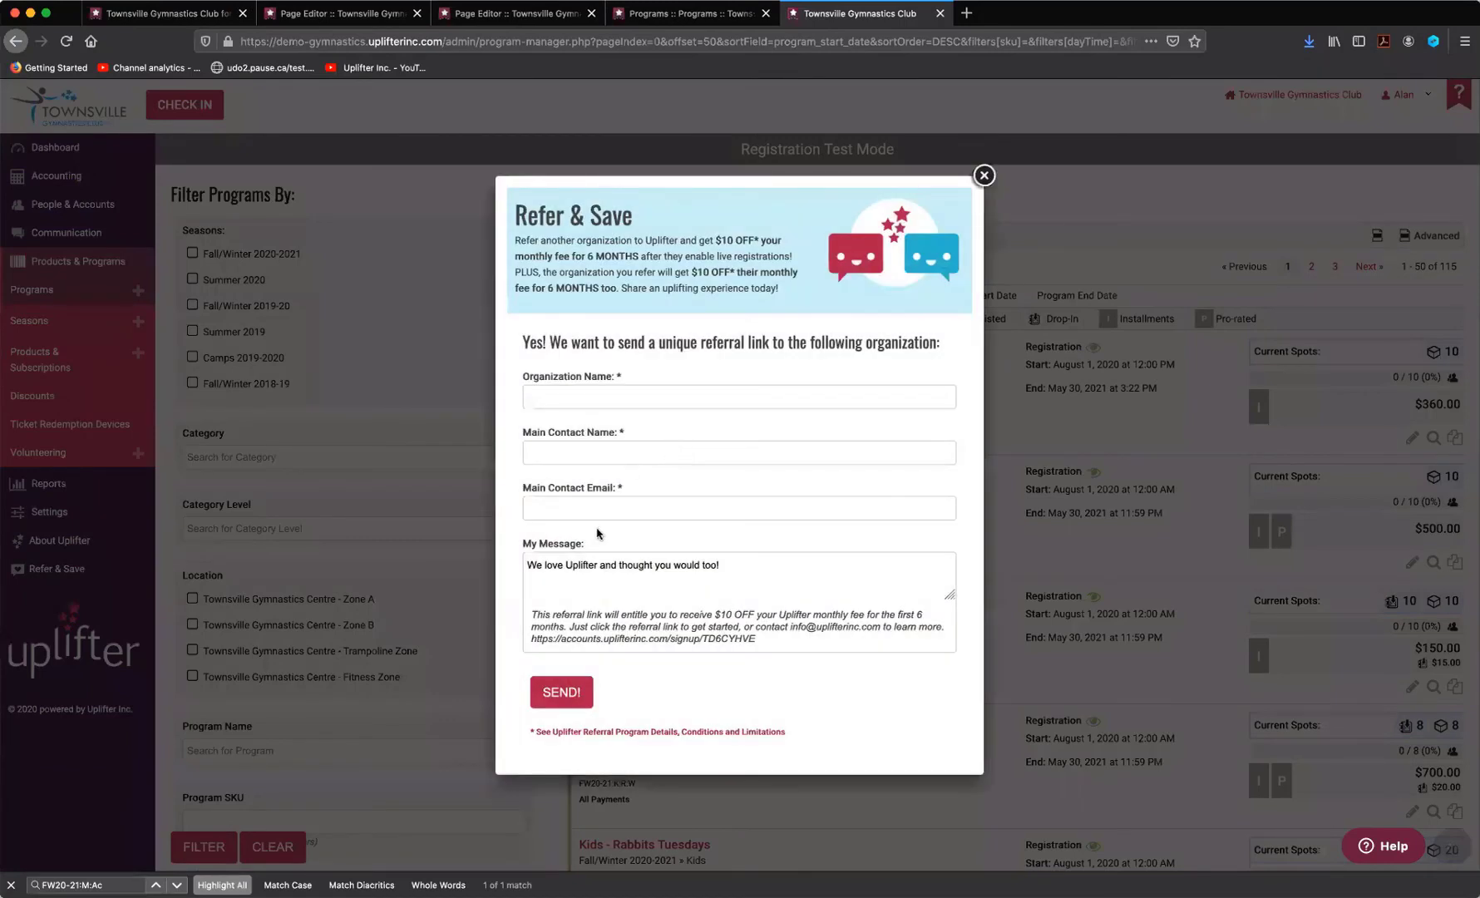